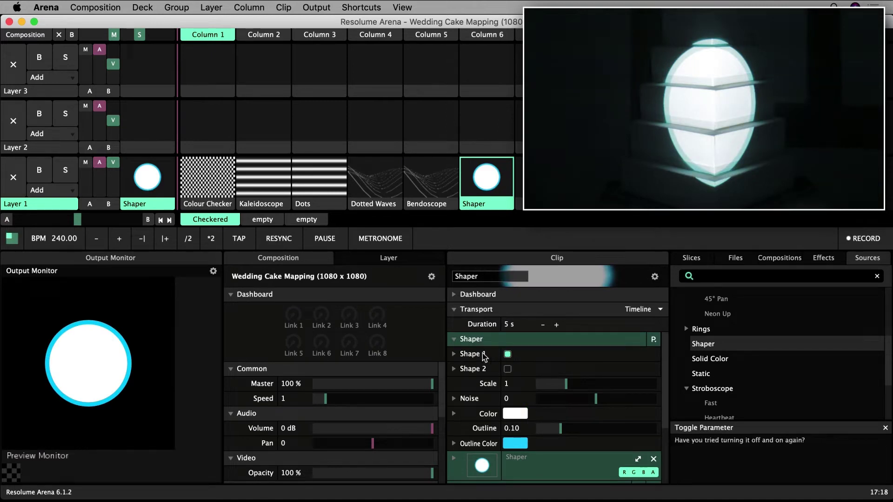
Set the Shaper's Shape 1 type to Triangle
click(453, 354)
click(518, 369)
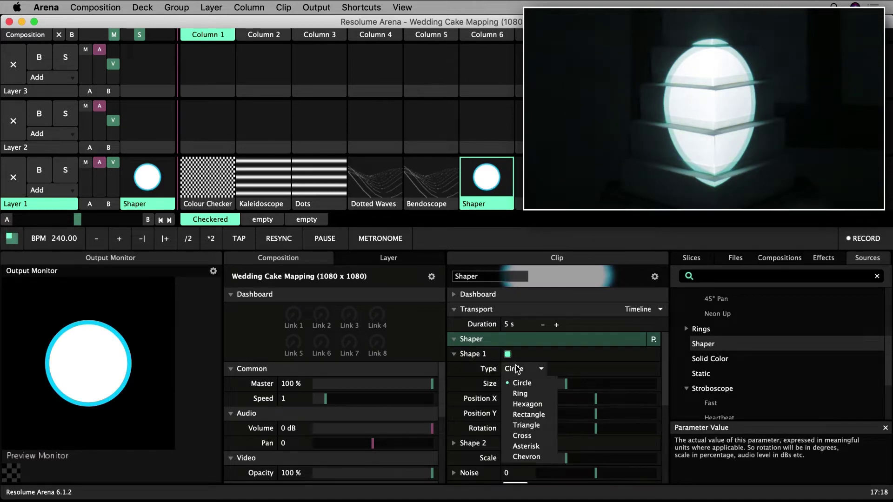
click(526, 425)
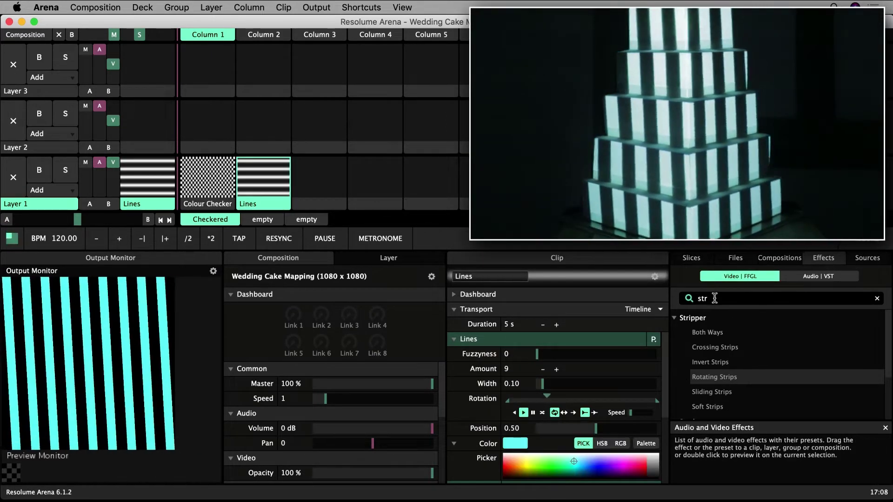
Search effects for 'kal' and apply Kaleidoscope to the Lines clip
key(BackSpace)
key(BackSpace)
key(BackSpace)
text(kal)
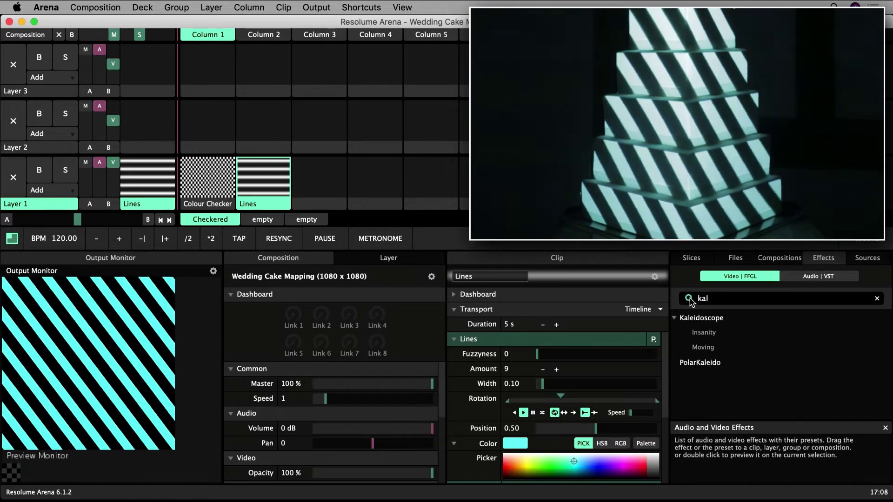
drag(702, 321, 615, 291)
scroll(548, 391, down, 5)
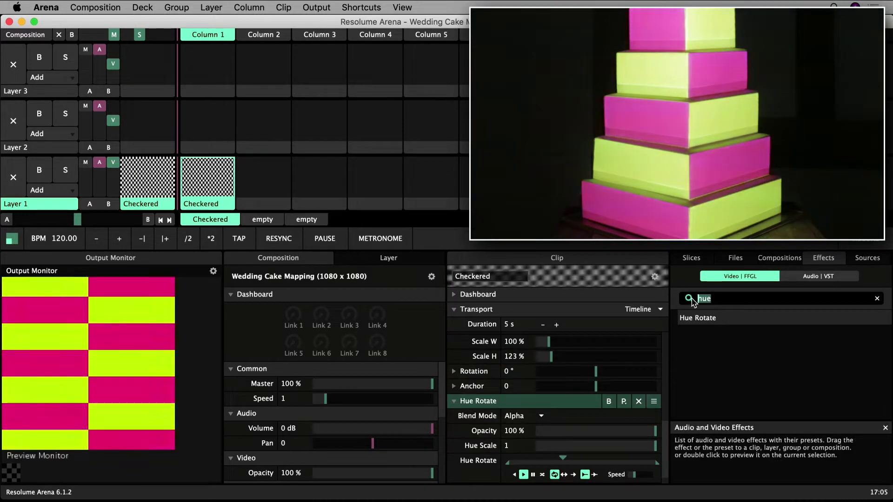
Reduce the Dot Screen scale and shorten the Particle System lifetime
key(BackSpace)
key(BackSpace)
key(BackSpace)
text(str)
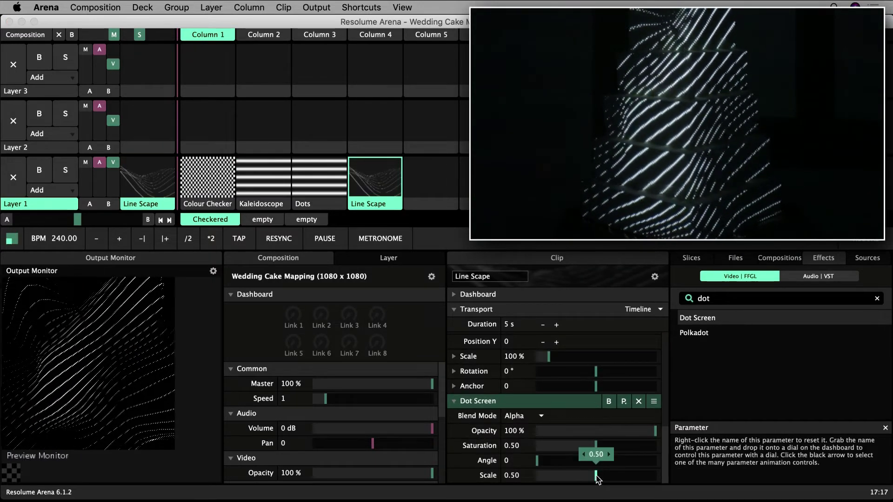
drag(597, 479, 578, 478)
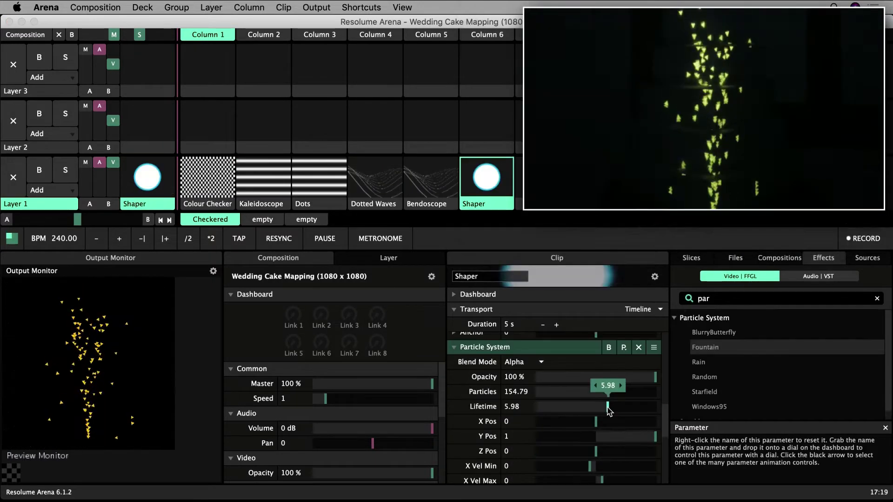
drag(600, 410, 587, 410)
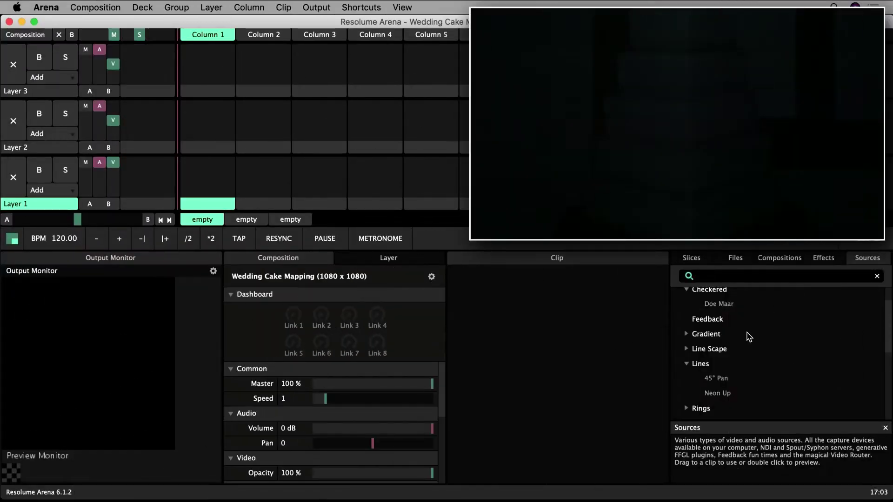
Load the Checkered generator's Doe Maar preset into Layer 1's first clip slot
scroll(749, 337, up, 2)
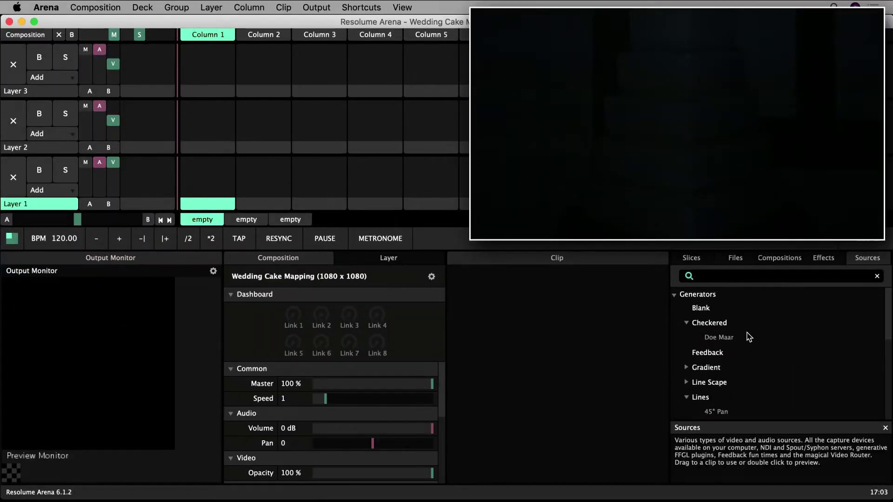
click(686, 324)
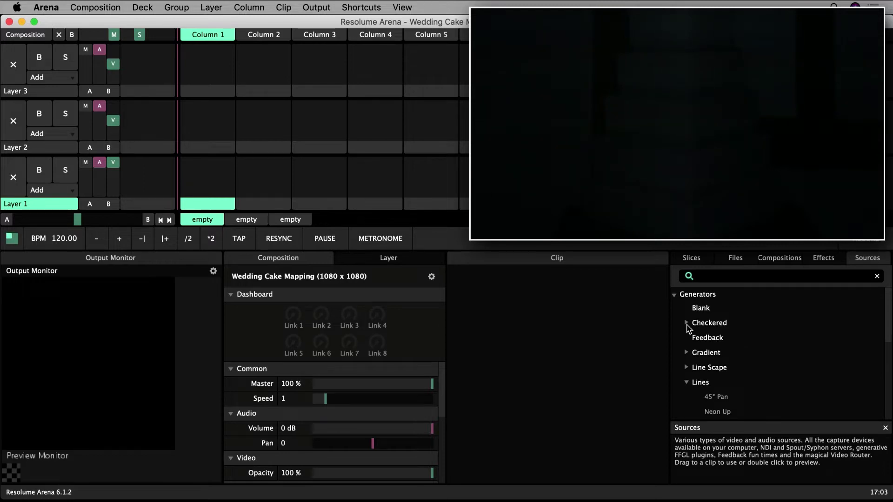
click(686, 324)
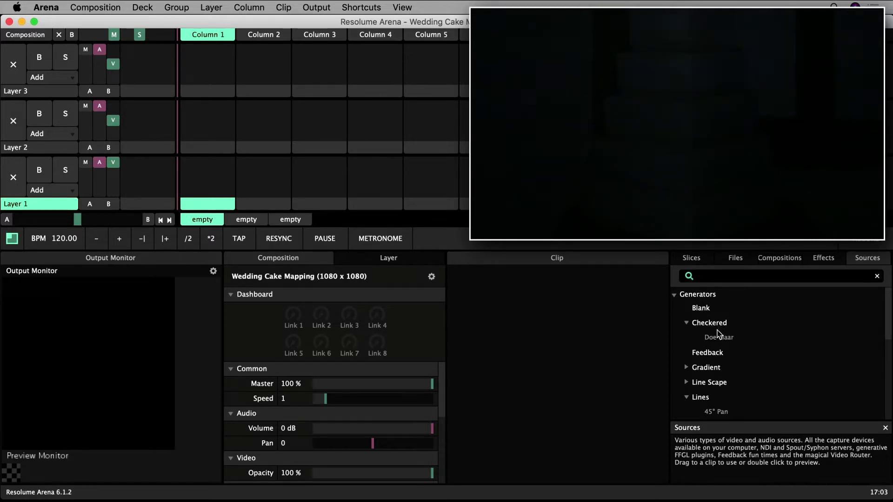
click(716, 339)
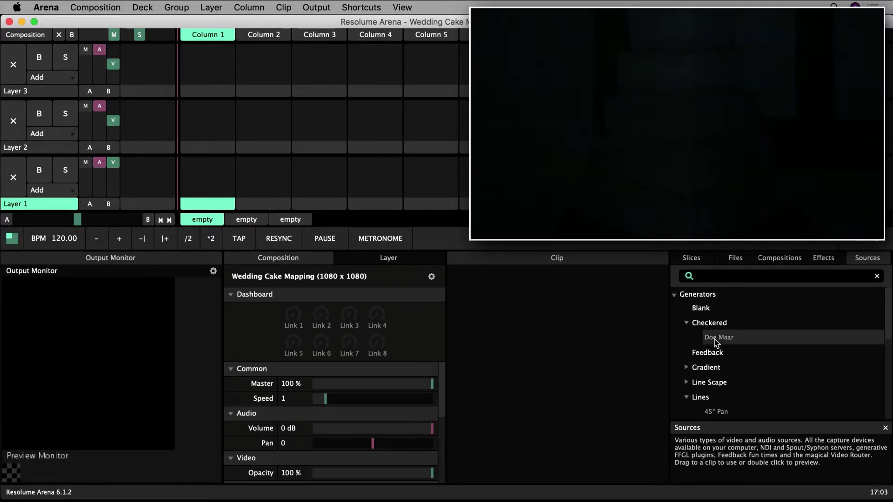
drag(725, 344, 213, 184)
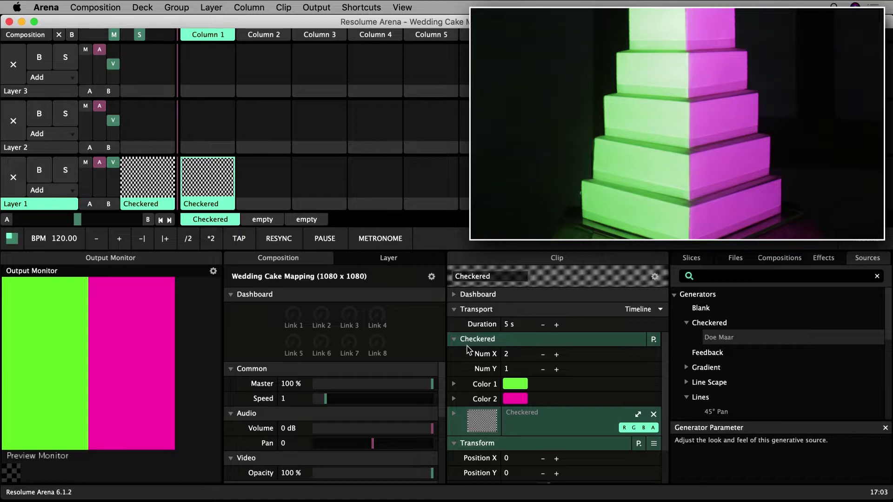
Step the Checkered grid to Num X 2 and Num Y 8
click(557, 370)
click(556, 369)
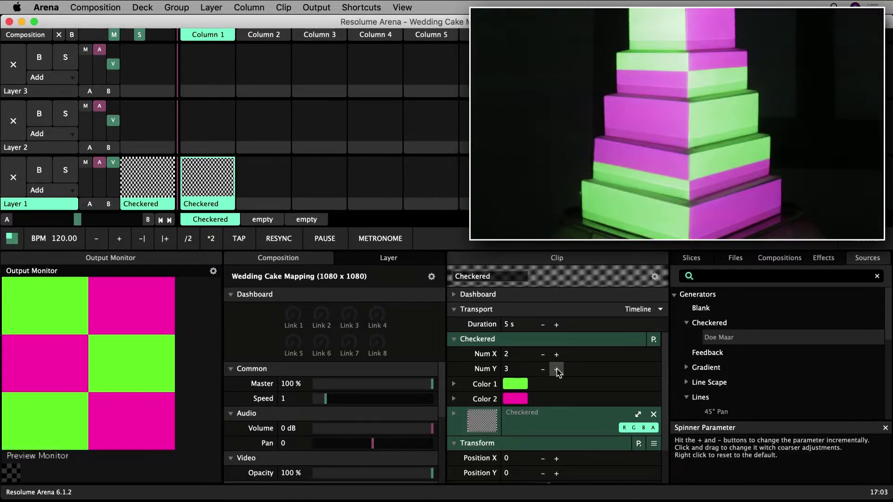
click(543, 354)
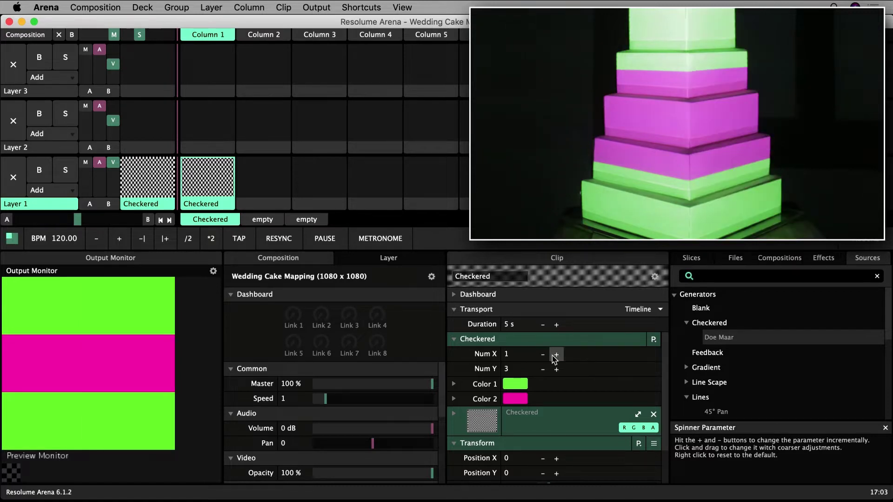
click(556, 355)
click(557, 355)
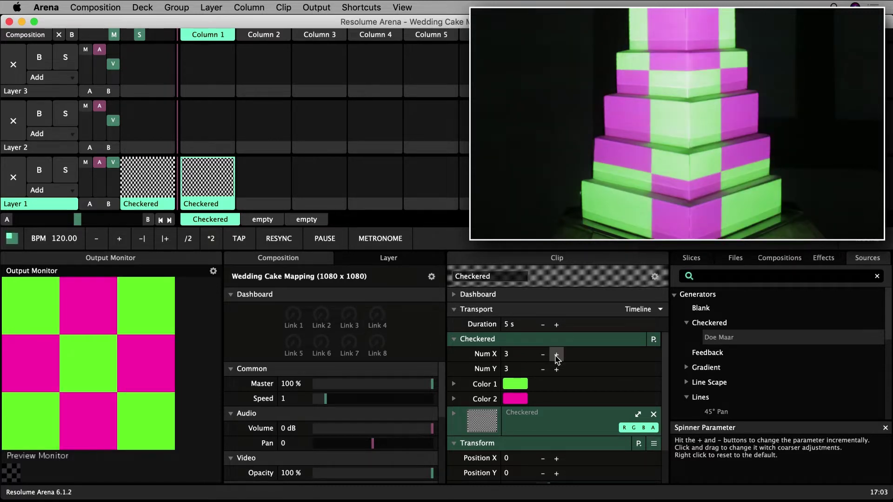
click(557, 370)
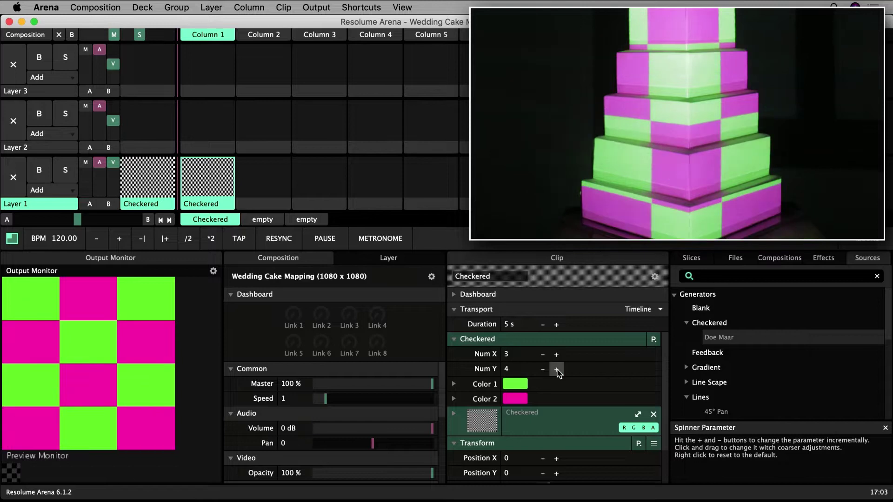
click(557, 370)
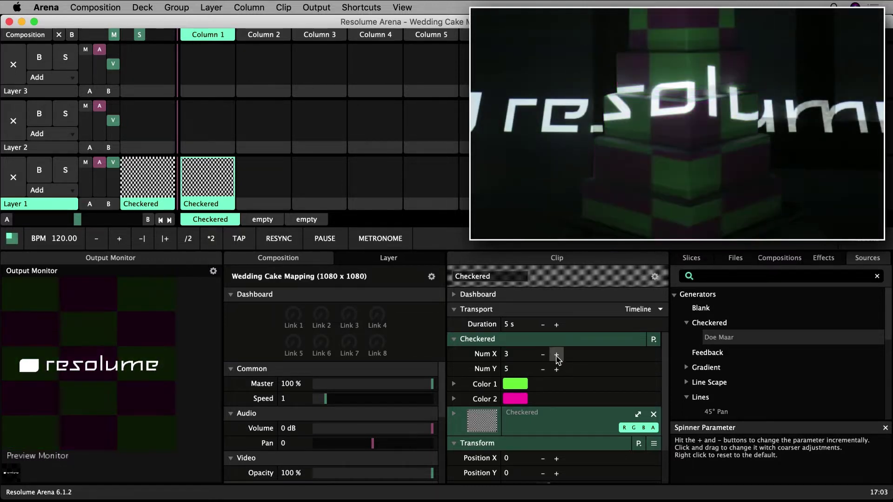
click(543, 354)
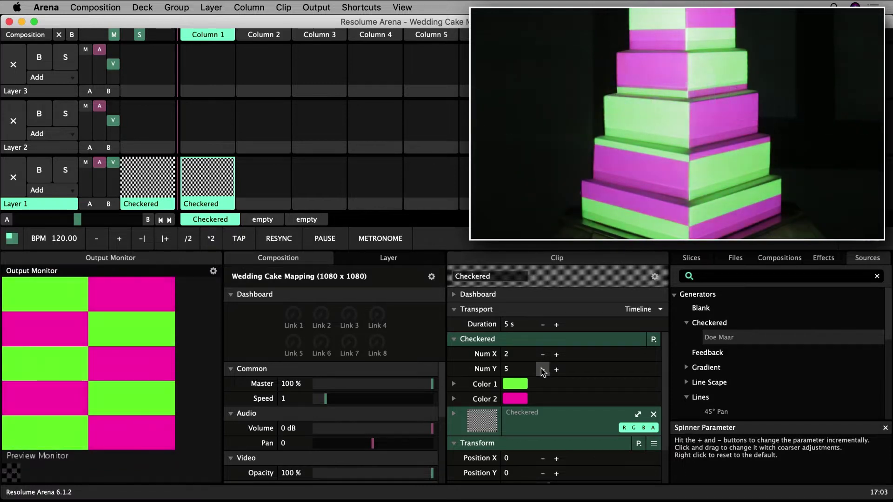
click(557, 369)
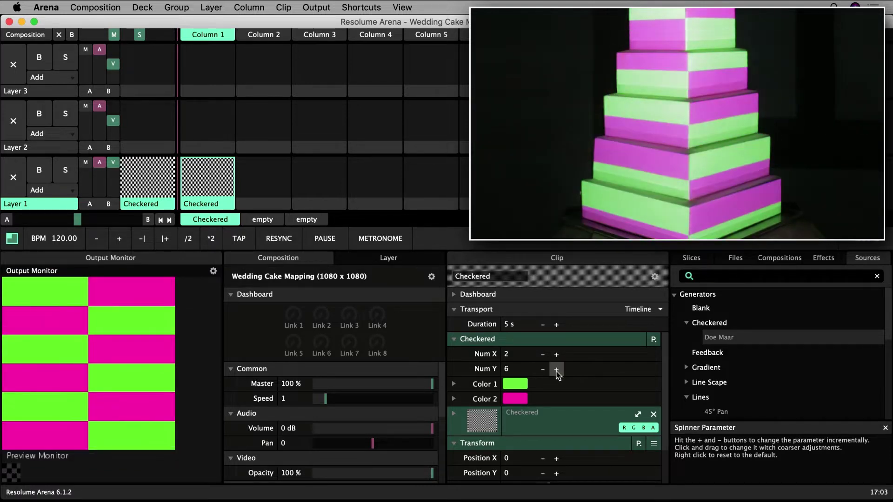
click(557, 369)
click(556, 369)
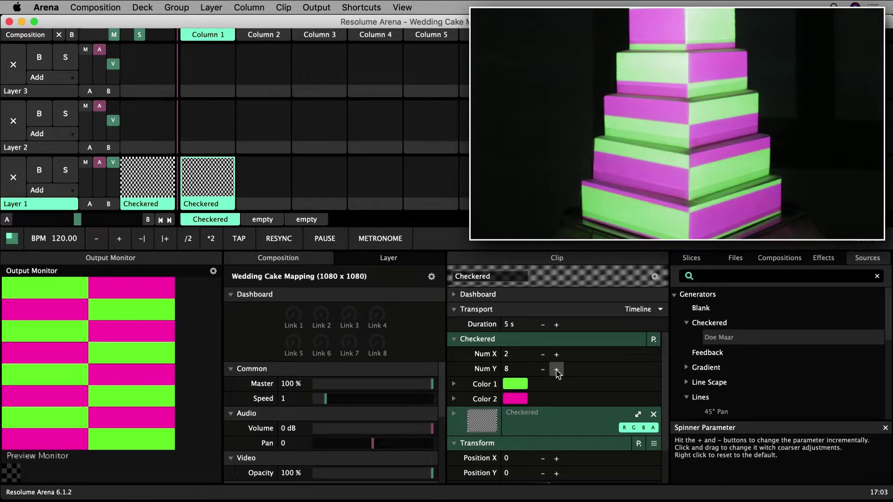
scroll(458, 424, down, 3)
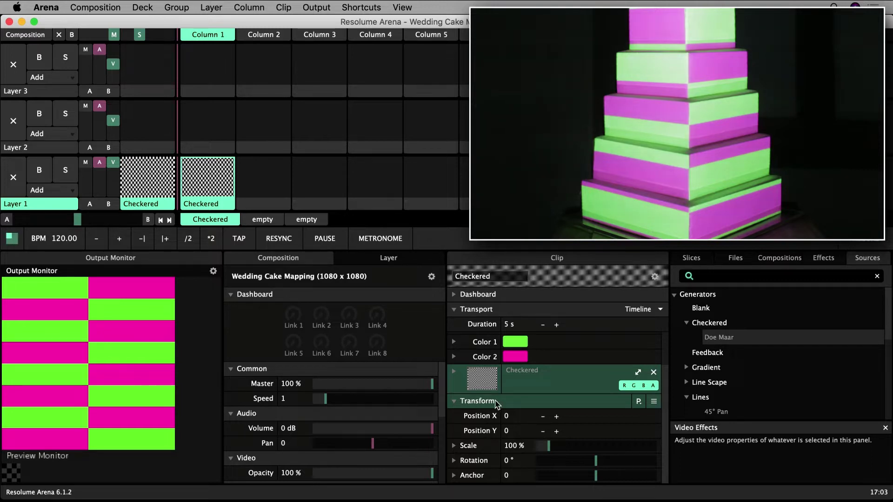
Split Transform Scale into width and height and try a new width value
click(455, 446)
scroll(463, 460, down, 3)
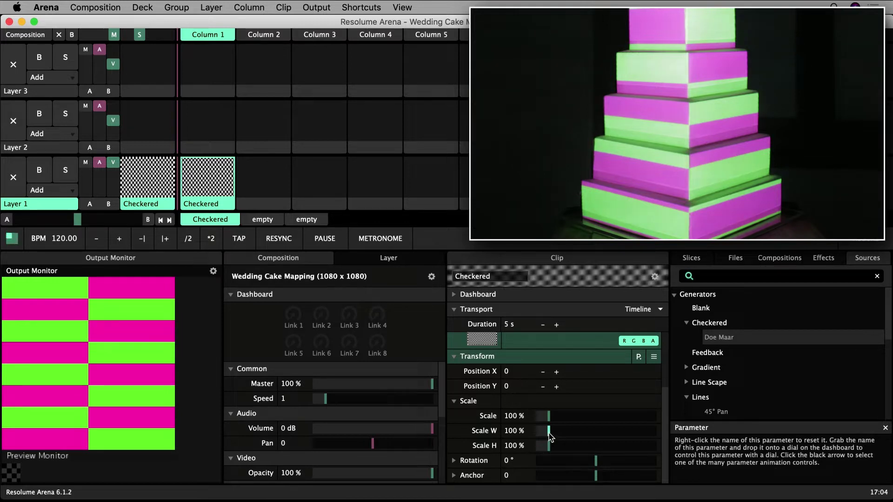
mouse_move(550, 436)
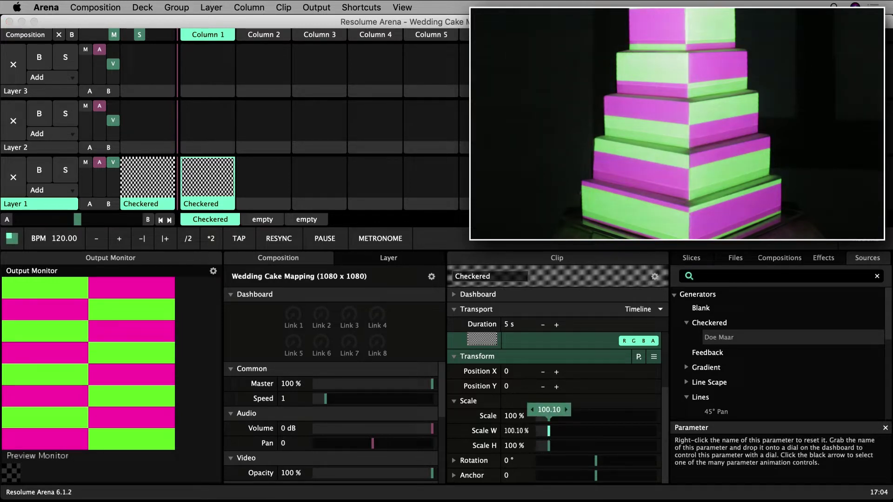
drag(549, 431, 554, 434)
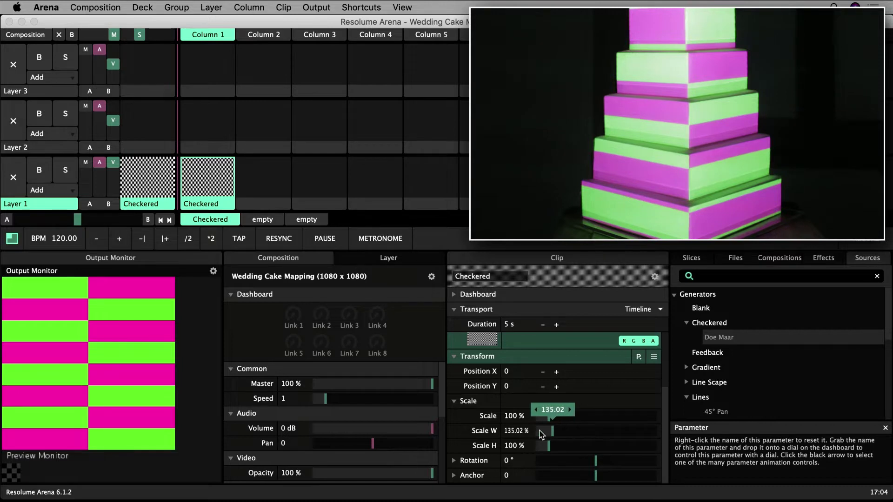
double_click(511, 431)
text(123)
key(Return)
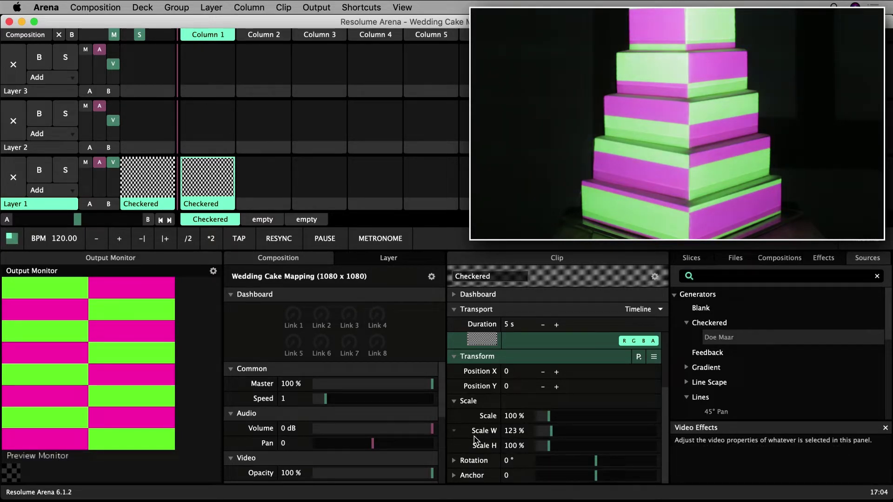
Set Scale W back to 100 % and Scale H to 123 %
double_click(510, 432)
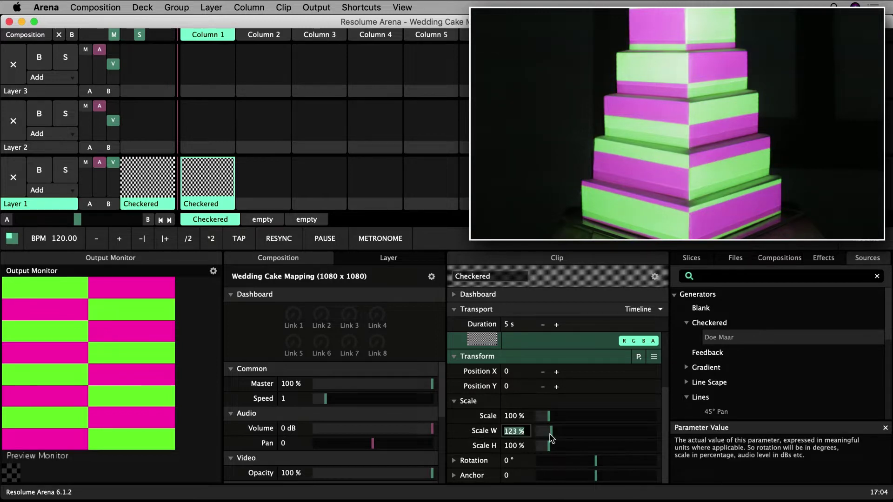
text(100)
key(Return)
double_click(512, 446)
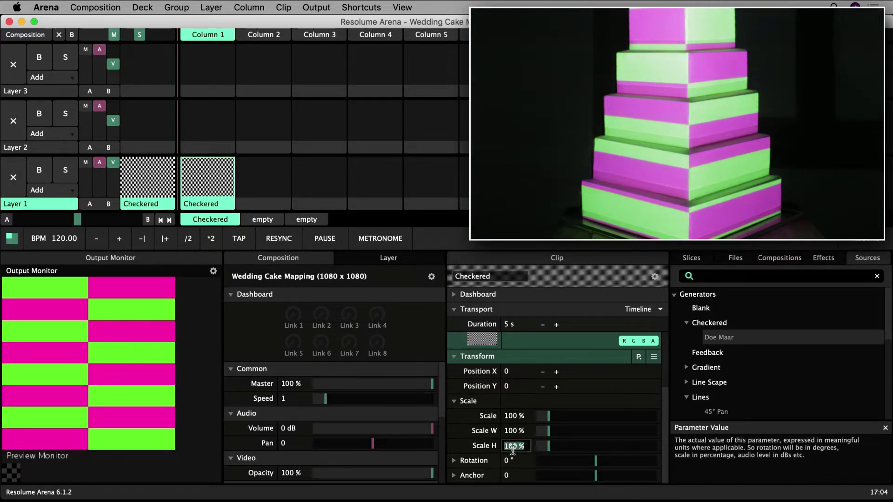
text(123)
key(Return)
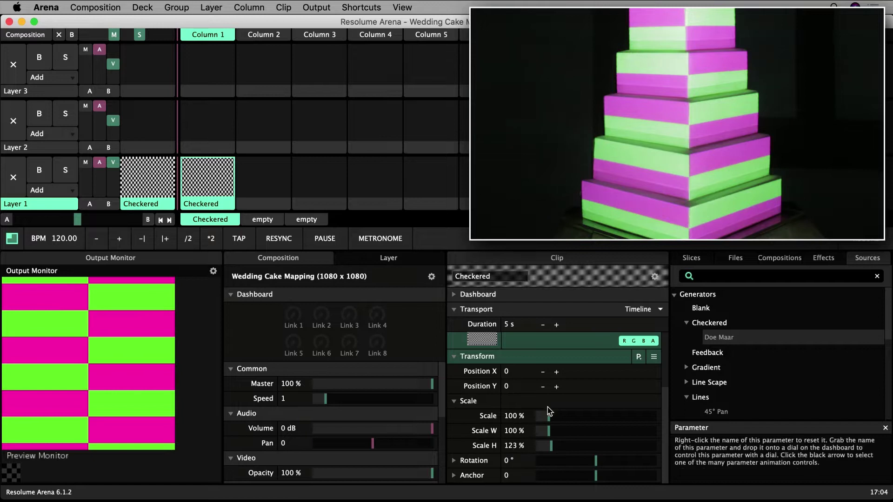
Move the checker pattern to Position Y -84 in the Transform section
click(556, 386)
click(556, 386)
click(557, 387)
click(556, 387)
click(556, 386)
click(557, 386)
click(556, 386)
click(556, 387)
click(556, 386)
click(556, 386)
click(557, 386)
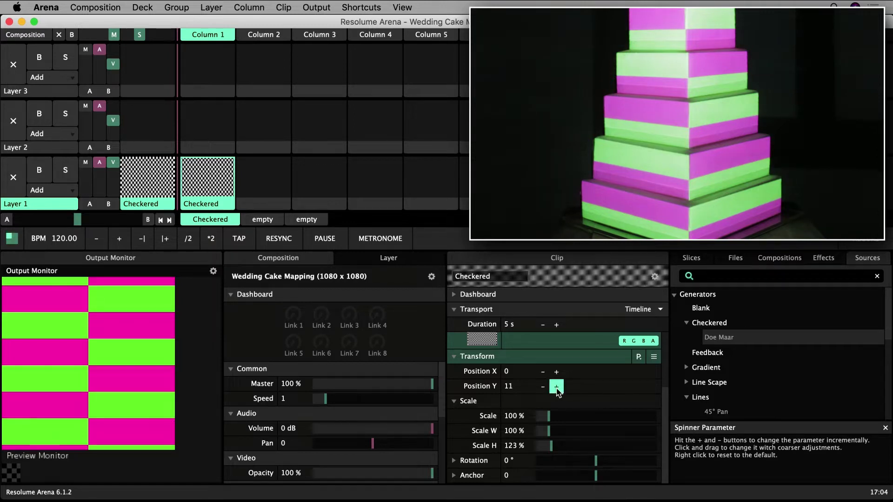
drag(542, 386, 433, 381)
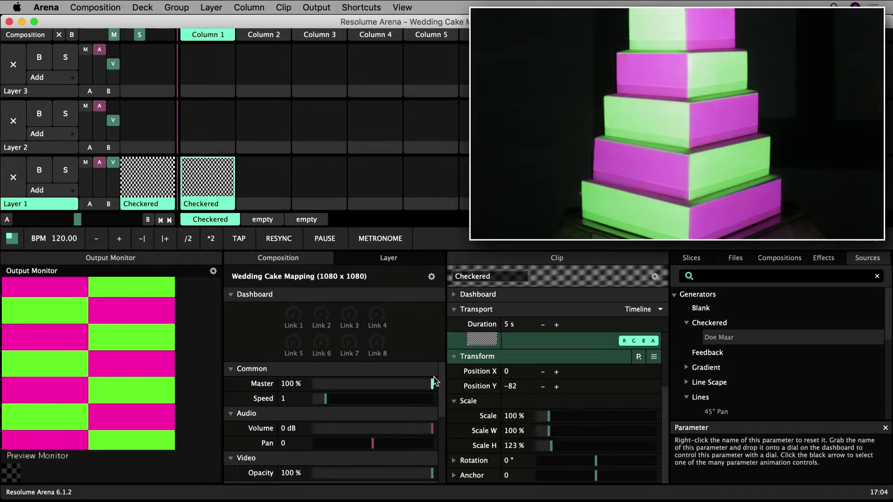
click(556, 387)
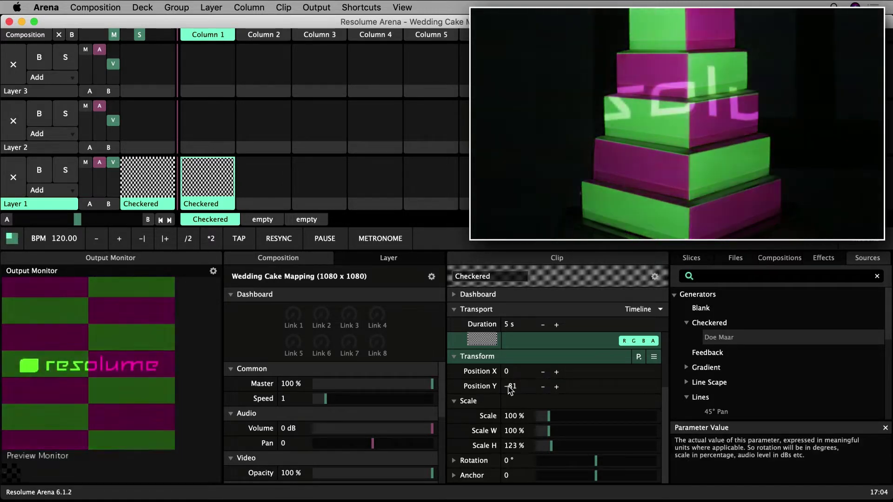
double_click(507, 386)
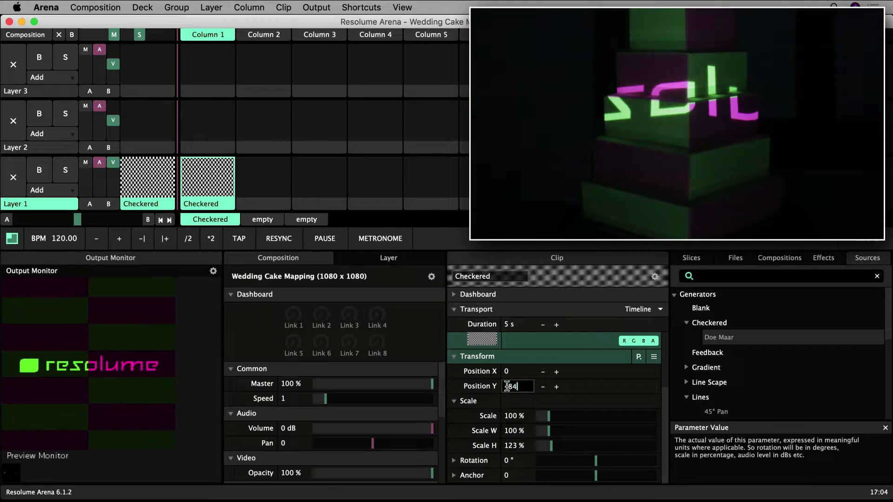
key(Return)
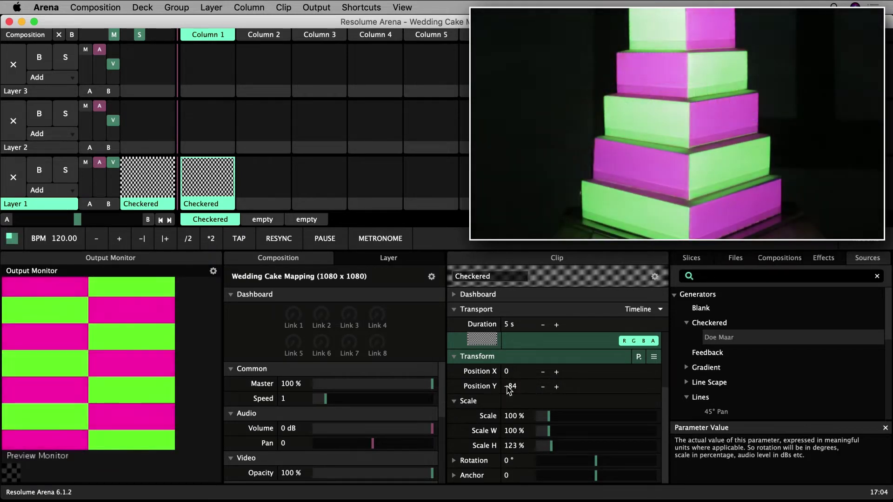
Change Checkered Color 1 to light blue and Color 2 to deeper magenta
click(527, 353)
click(516, 386)
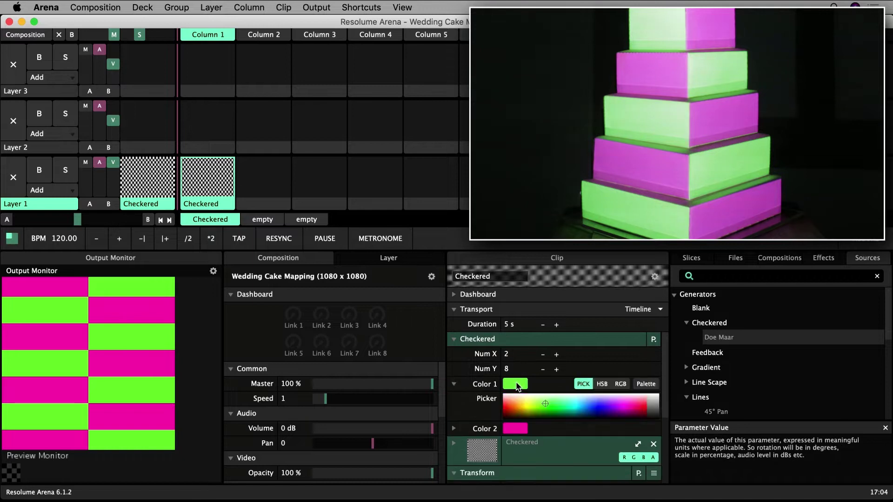
drag(547, 405, 582, 412)
click(516, 429)
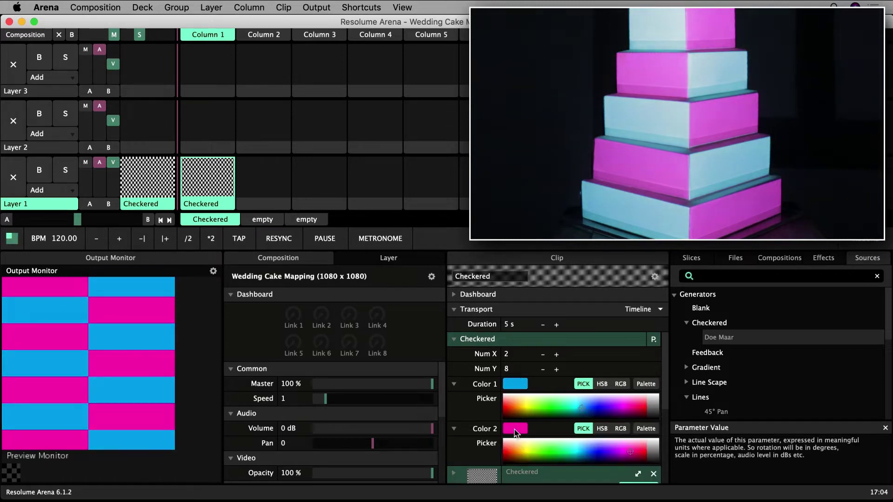
click(623, 452)
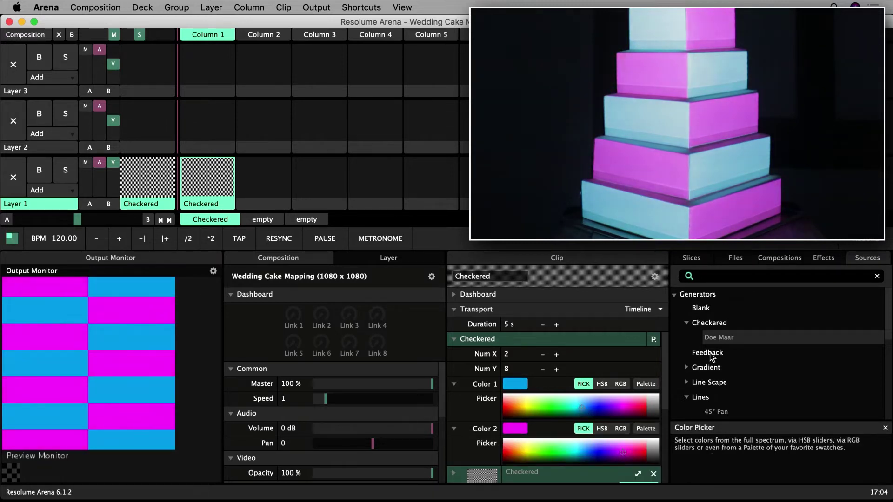
click(822, 259)
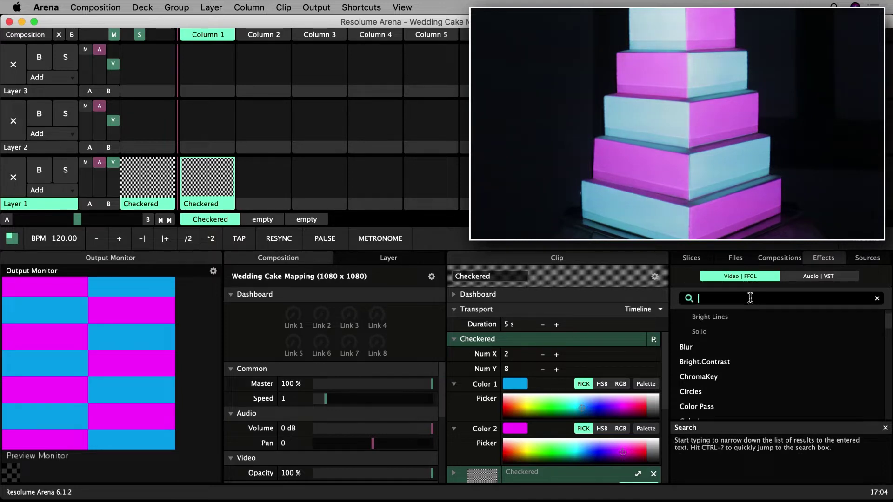
Search Effects for 'hu' and drop Hue Rotate onto the Checkered clip
text(hue)
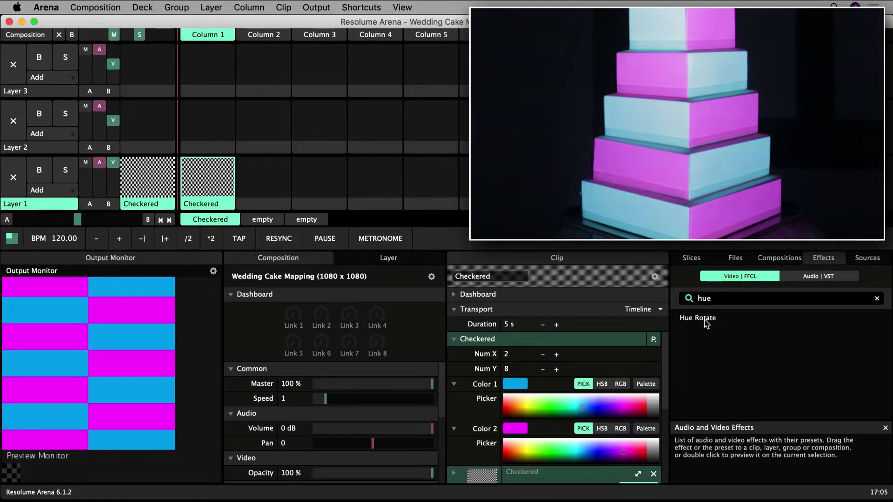
drag(706, 320, 590, 285)
scroll(555, 404, down, 4)
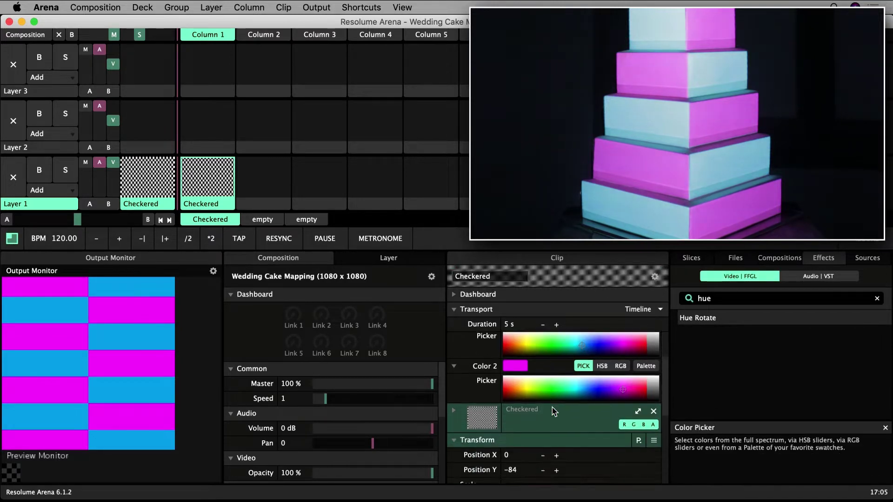
scroll(553, 411, down, 5)
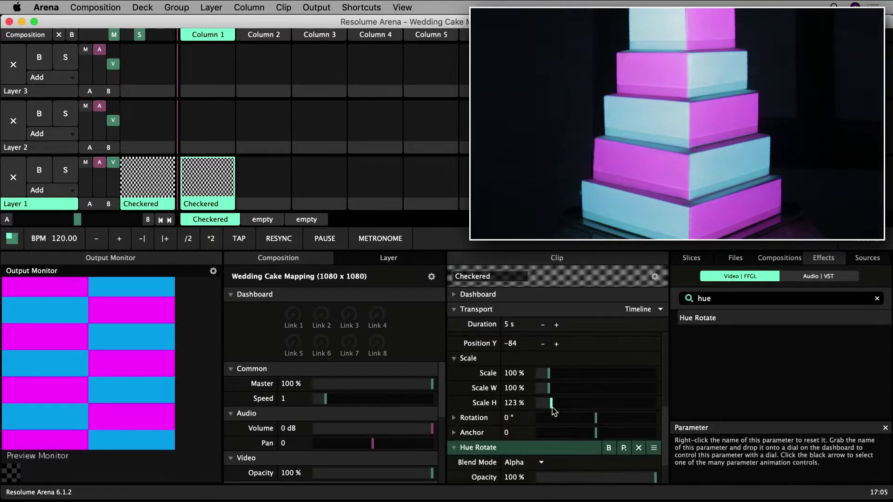
Set Hue Rotate to 0.69 and give it a timeline animation
scroll(553, 414, down, 3)
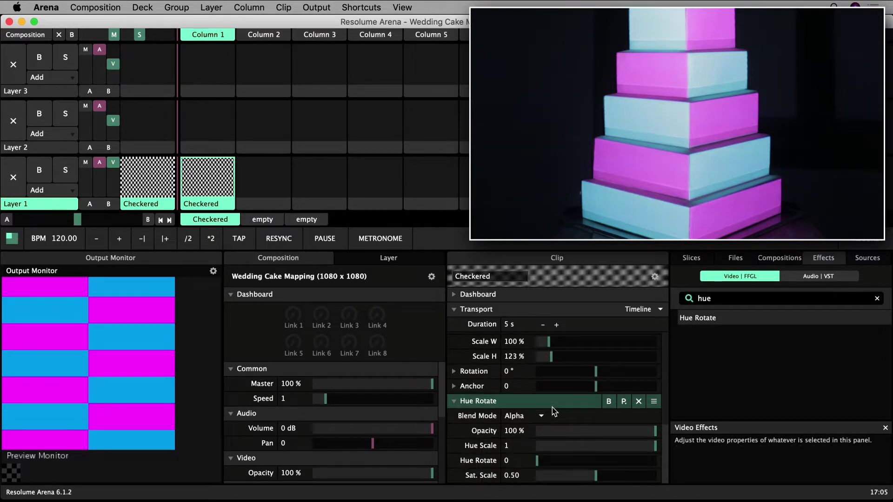
drag(538, 465, 619, 469)
drag(550, 465, 548, 465)
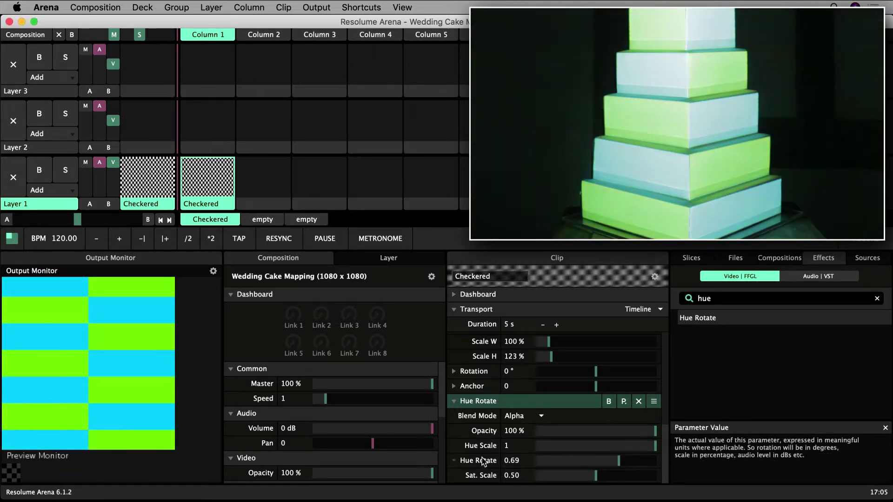
right_click(454, 464)
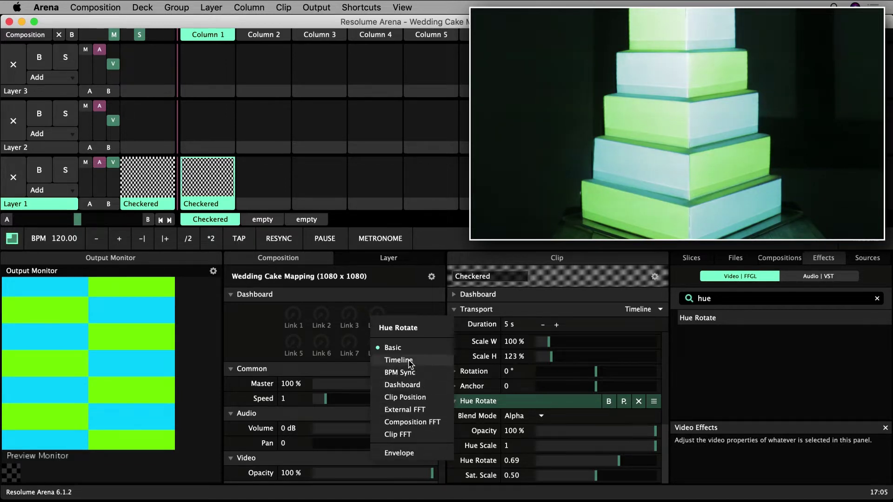
key(Escape)
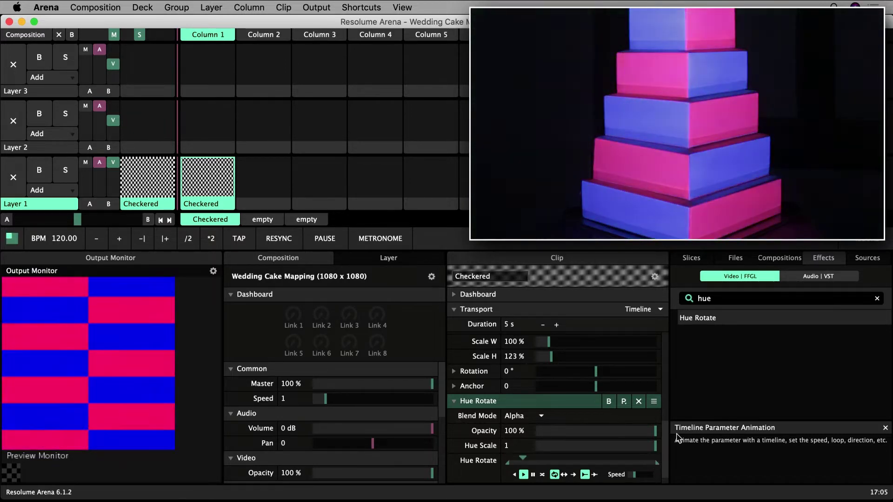
Add the Stripper Invert Strips preset to the clip and set Speed to 0.05
double_click(718, 299)
text(str)
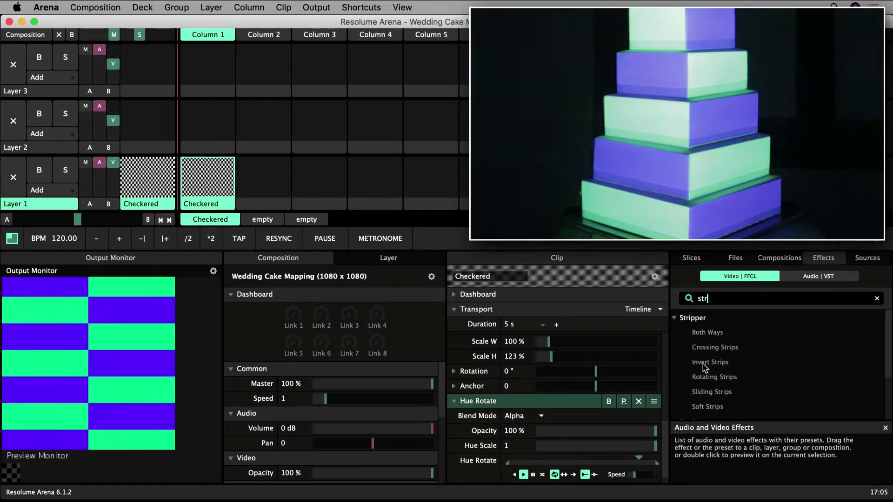
drag(704, 367, 587, 295)
scroll(530, 412, down, 5)
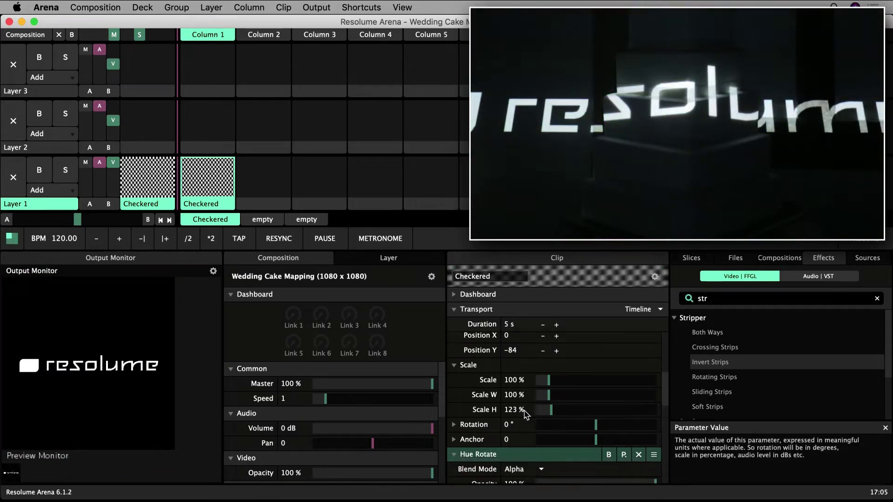
scroll(526, 414, down, 10)
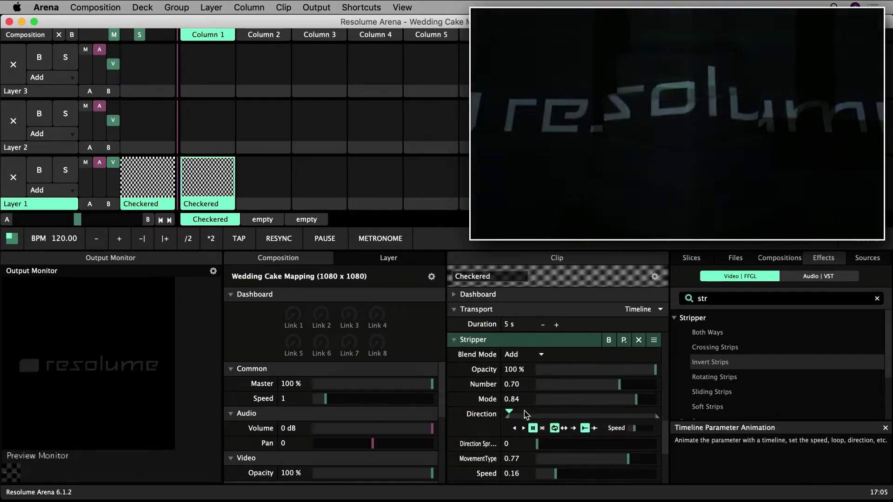
scroll(526, 414, down, 1)
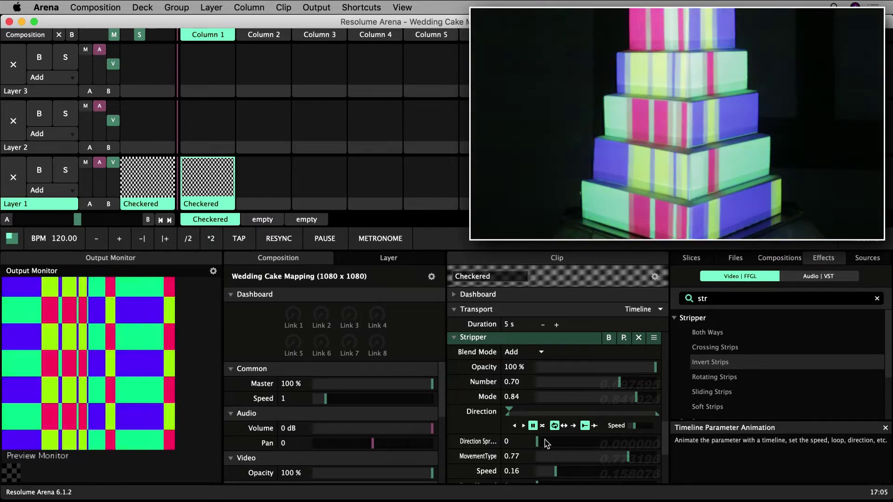
drag(556, 471, 544, 470)
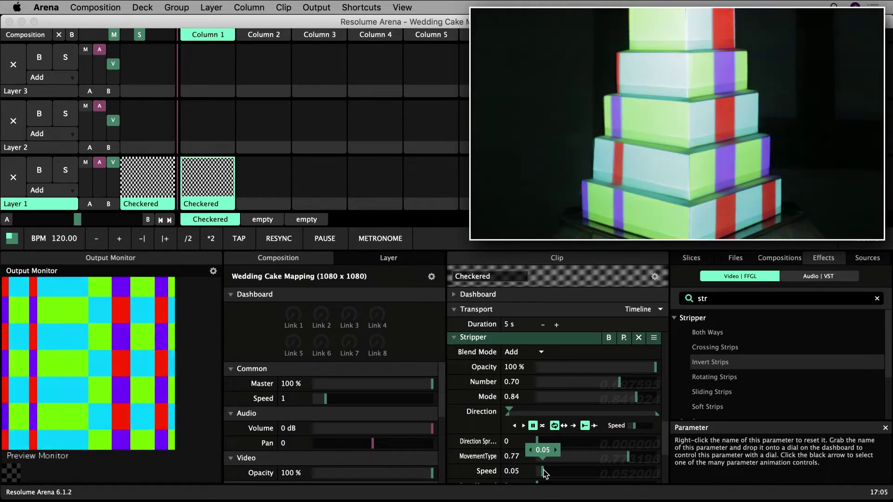
Collapse the effect sections, toggle Hue Rotate's bypass, then add and remove Rotating Strips
click(454, 338)
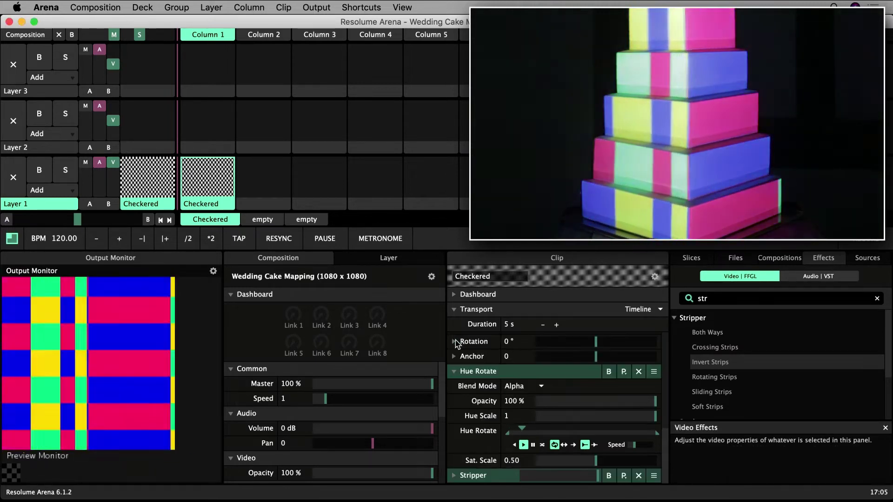
scroll(456, 378, up, 5)
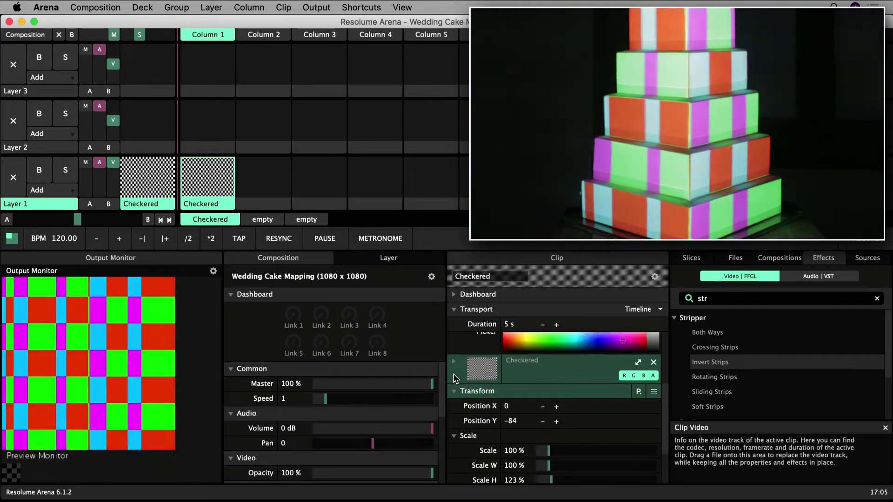
scroll(454, 386, up, 5)
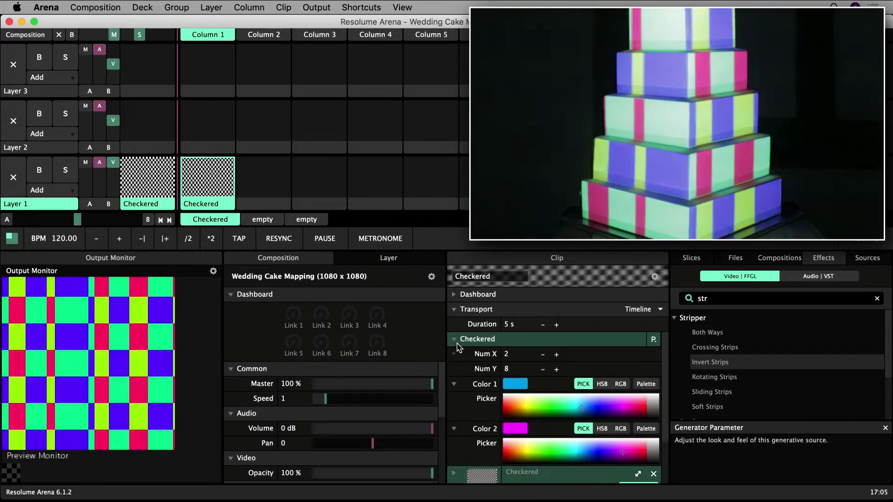
click(455, 339)
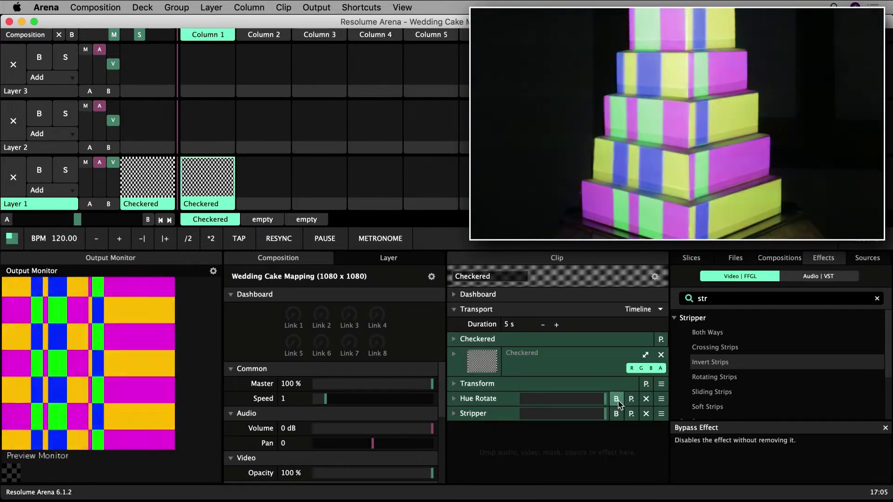
click(617, 400)
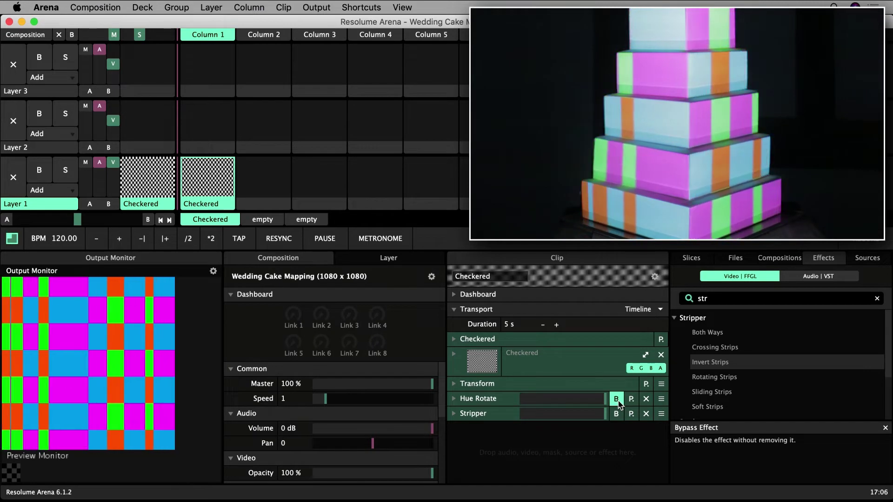
click(617, 399)
drag(713, 378, 630, 448)
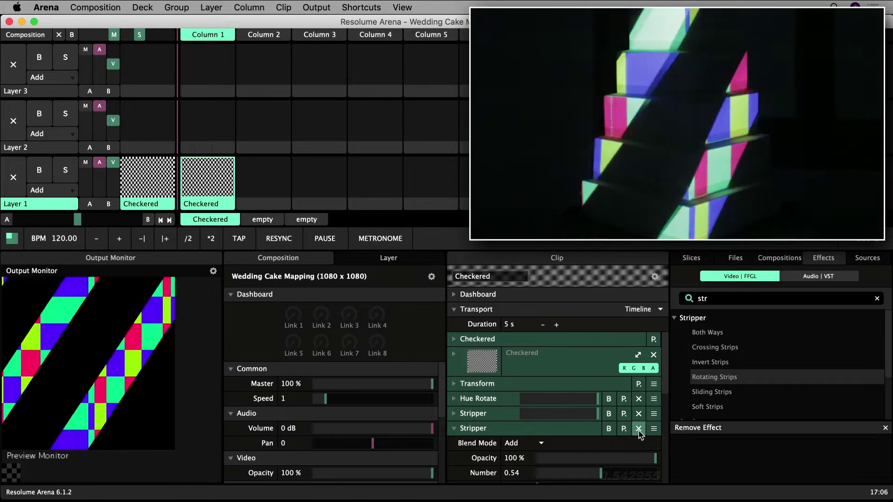
click(638, 428)
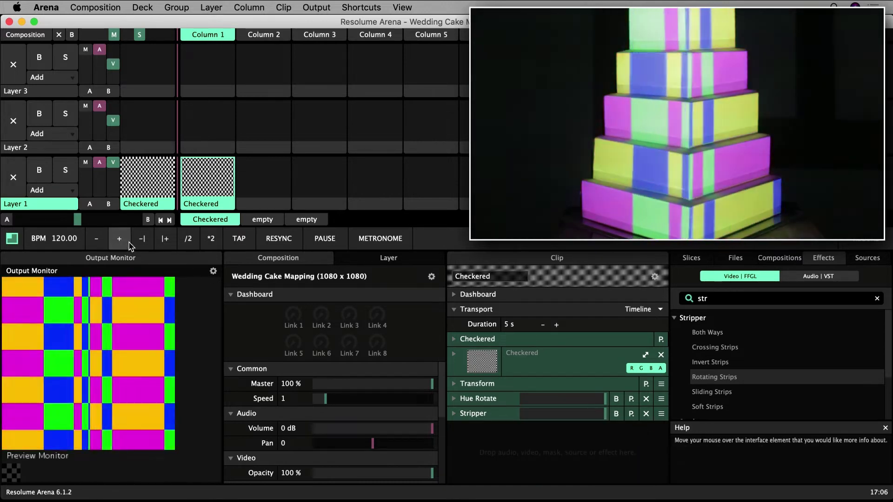
Stop the Layer 1 clip and rename it 'Colour Checker'
click(14, 182)
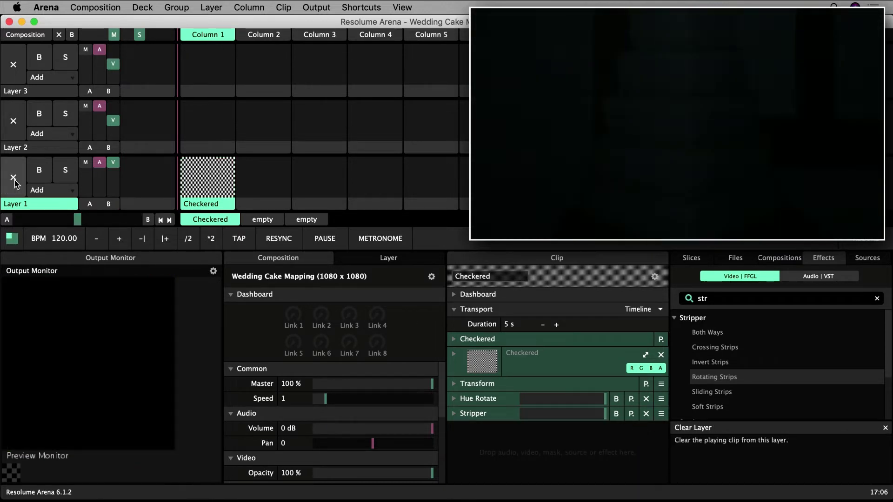
click(496, 278)
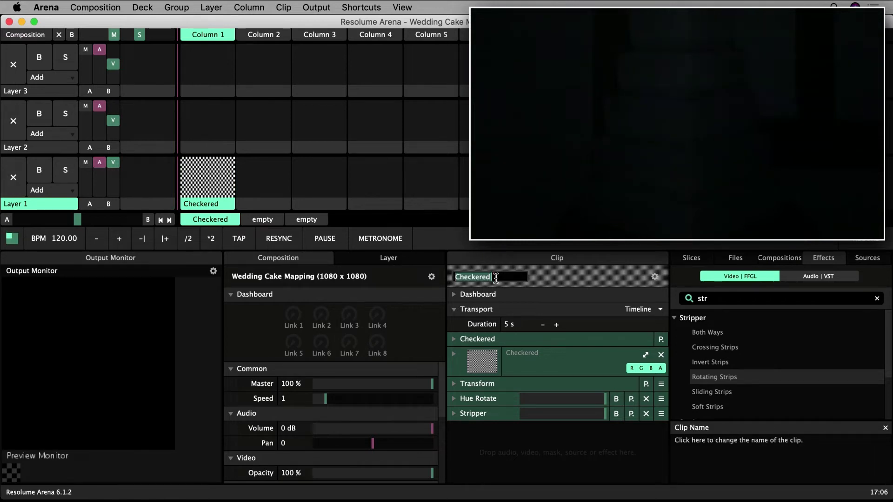
text(Colour Checker)
key(Return)
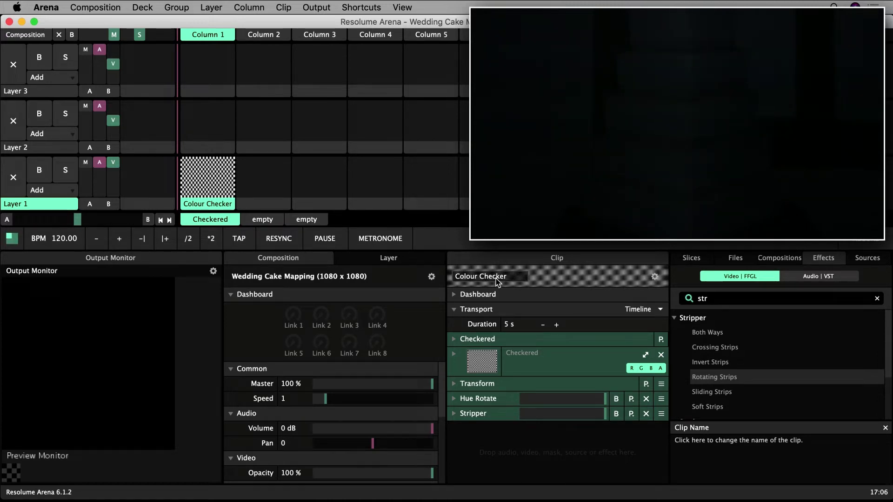
Save the checker settings as the 'Cake Checker' preset and browse the generator sources
click(662, 343)
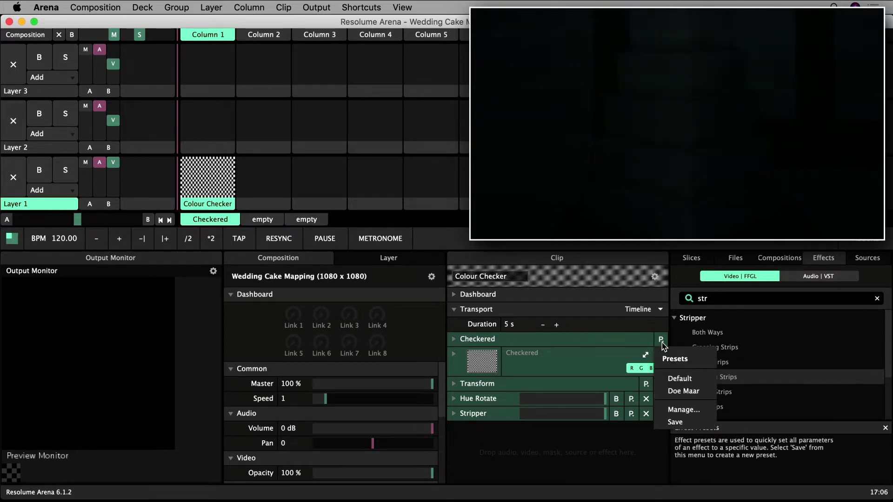
click(676, 422)
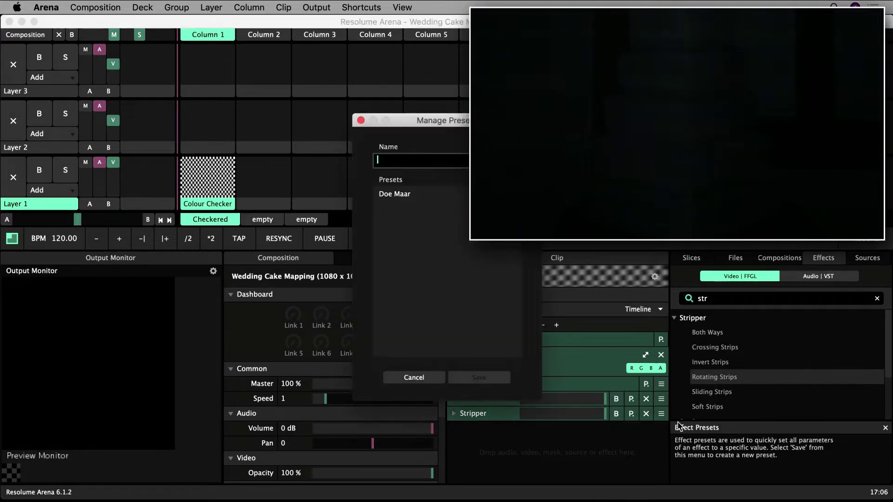
text(Cake Checker)
key(Return)
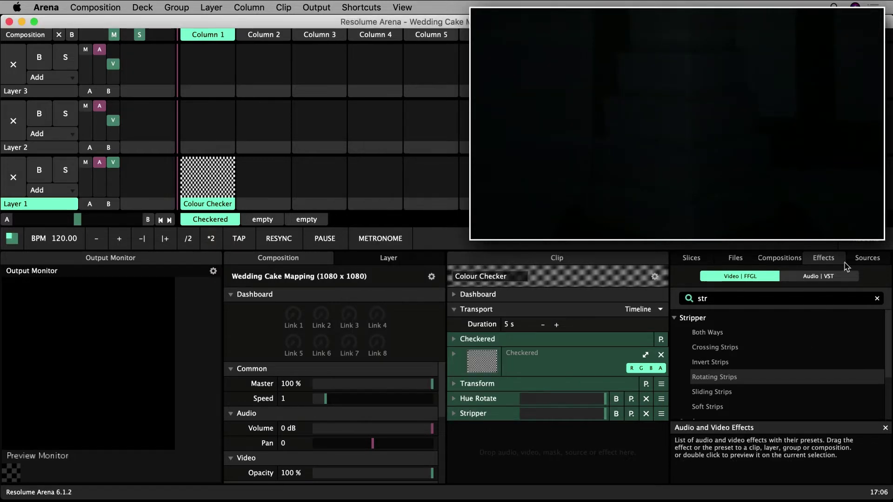
click(863, 259)
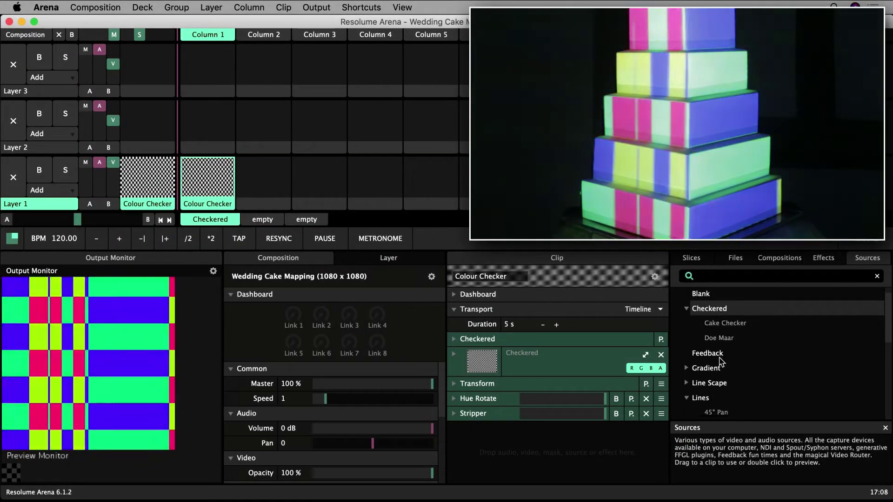
scroll(721, 361, down, 2)
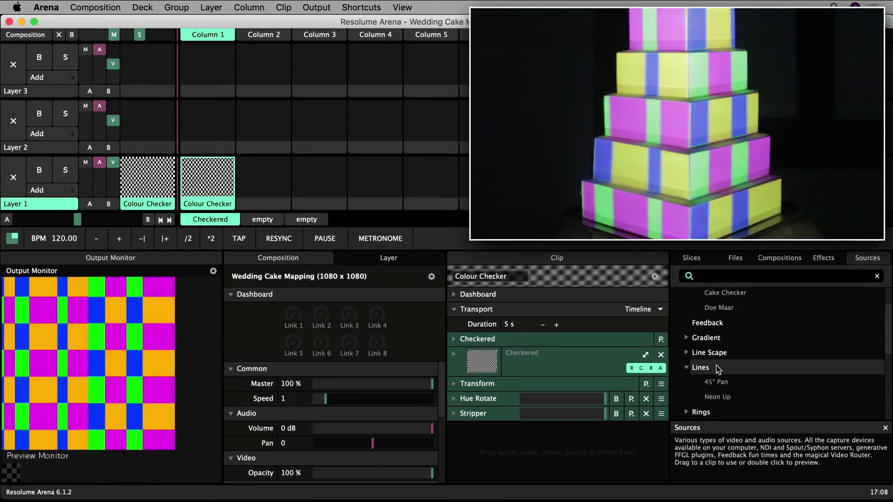
Add a playing Lines generator clip to Layer 1 with Fuzzyness 0 and Amount 9
drag(701, 372, 264, 186)
click(264, 186)
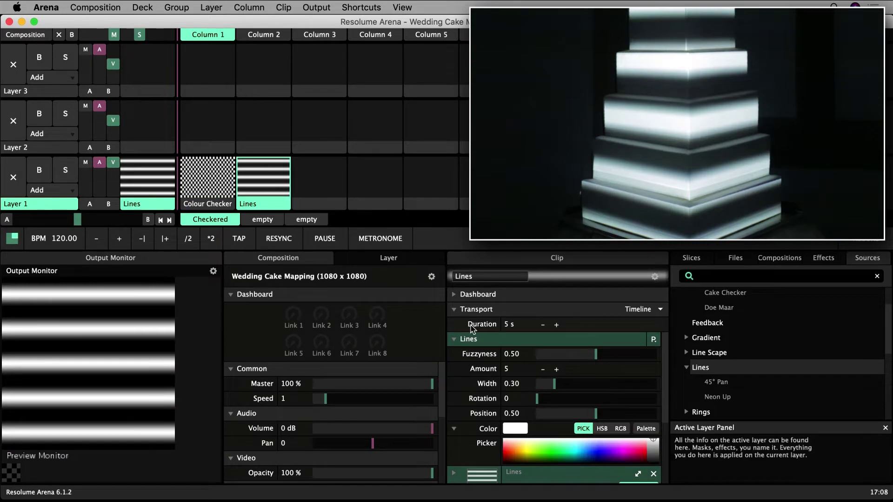
drag(595, 355, 524, 360)
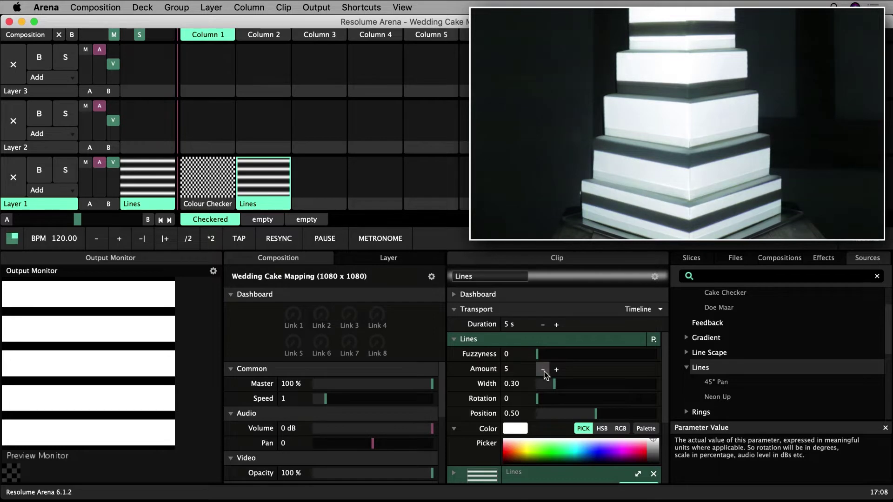
click(556, 370)
click(556, 370)
click(556, 369)
Set the stripe width to 0.10 and colour to cyan, and animate Rotation on the Timeline
double_click(514, 383)
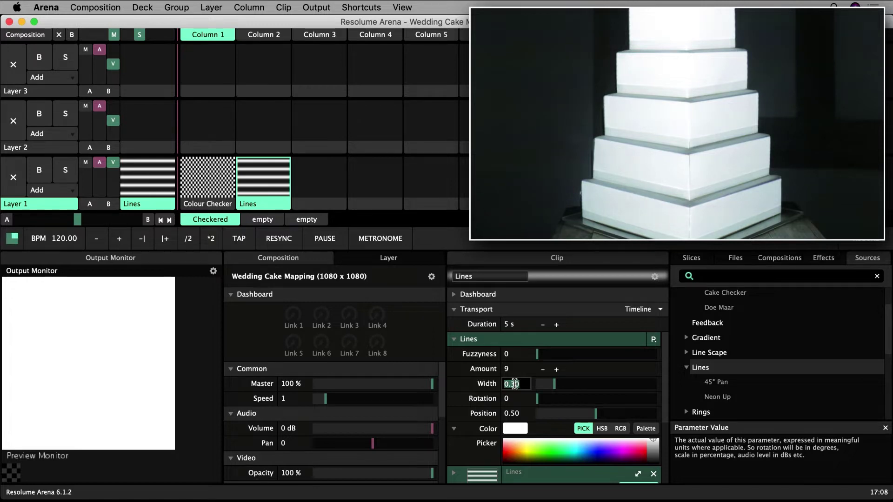
text(0.1)
key(Return)
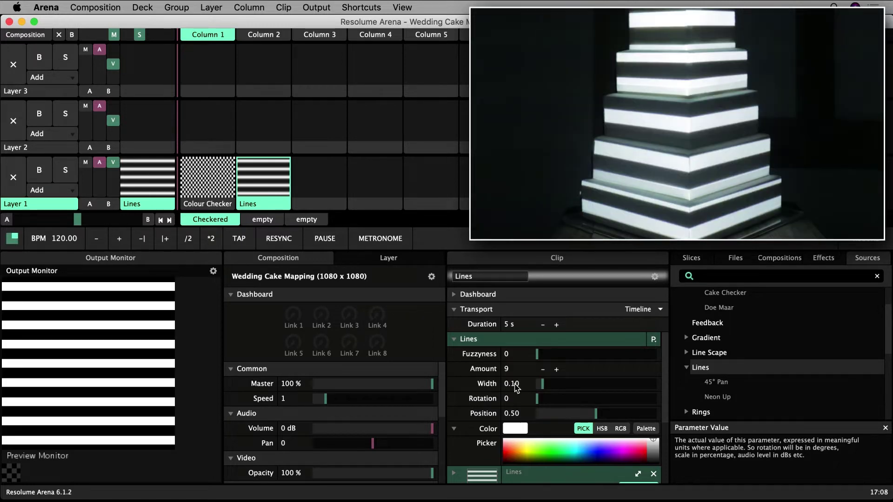
click(515, 428)
click(515, 428)
click(574, 447)
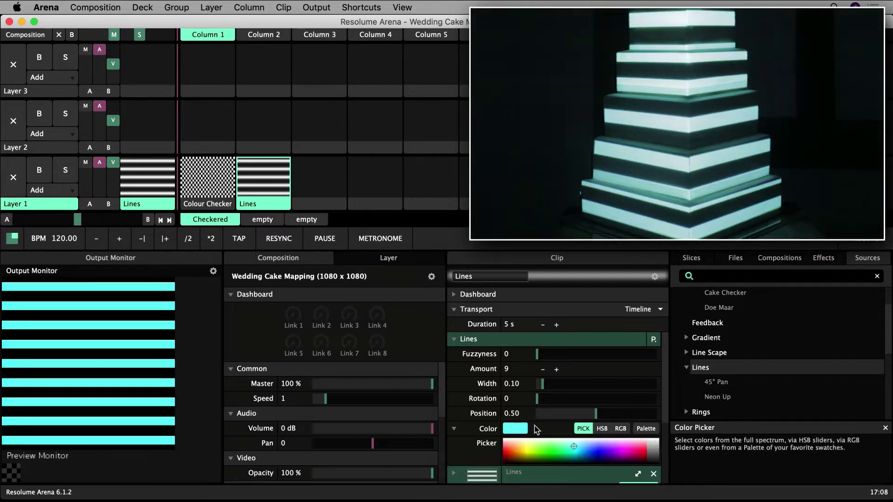
right_click(483, 399)
click(412, 304)
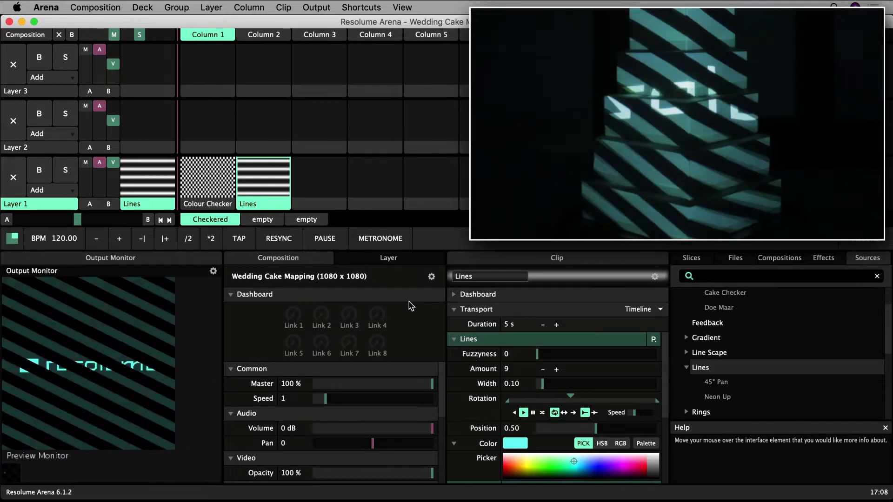
Lower the Lines clip's rotation speed so the stripes turn more slowly
mouse_move(636, 416)
drag(637, 415, 634, 414)
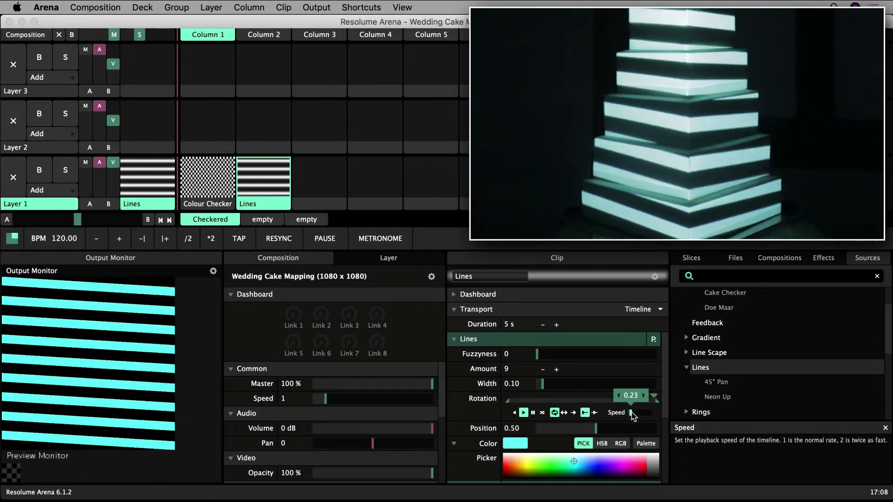
click(632, 416)
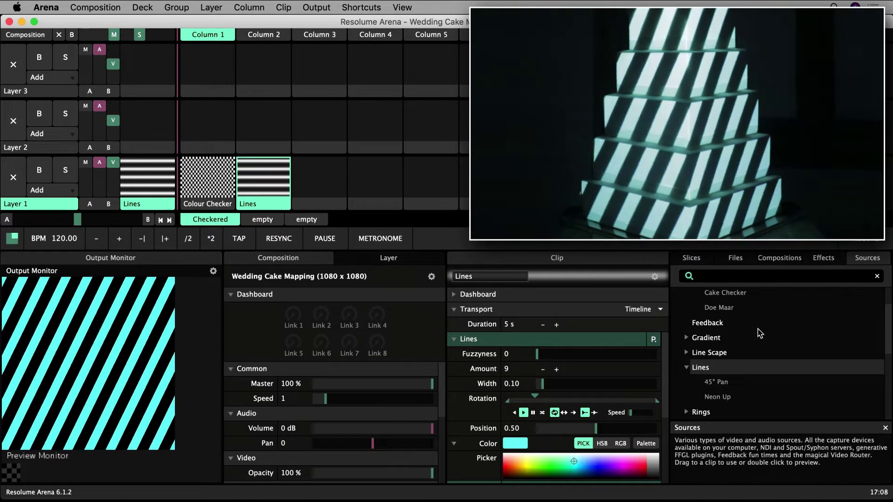
Search effects for 'kal' and apply Kaleidoscope to the Lines clip
click(823, 259)
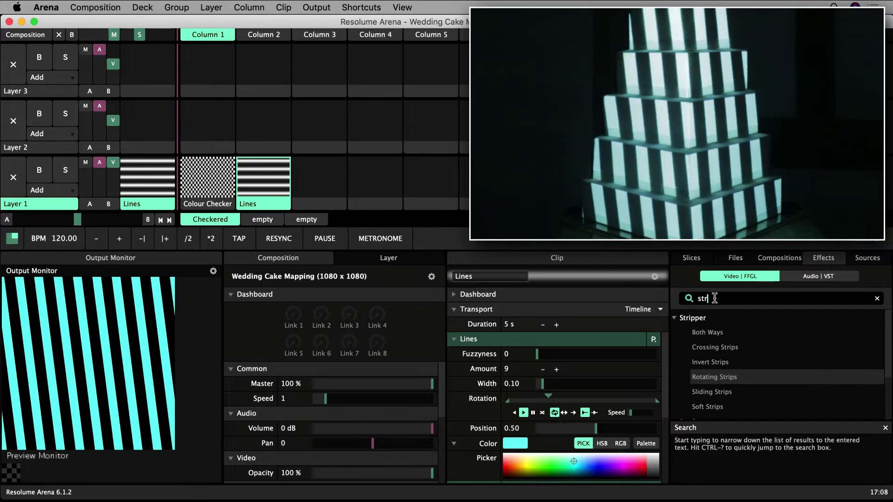
double_click(694, 300)
text(kal)
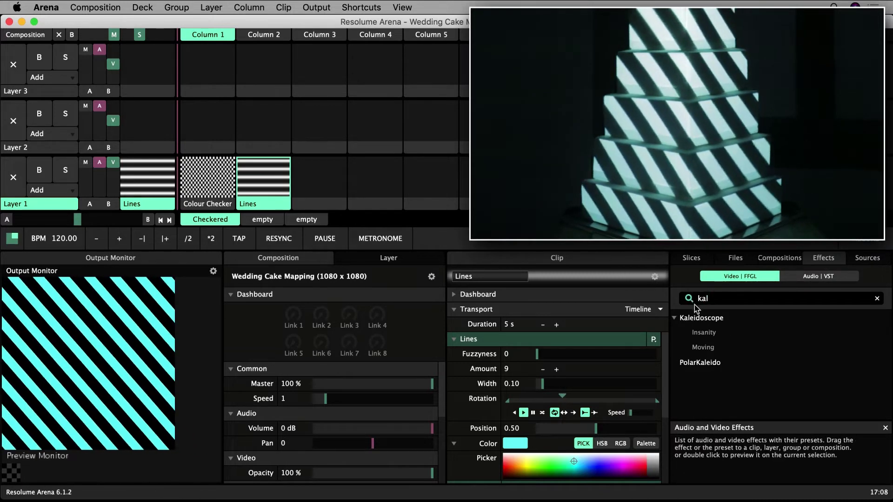
drag(701, 320, 626, 297)
Set the Kaleidoscope Zoom to 1, Angles to 0.53 and Rotation to 0.42
scroll(526, 401, down, 10)
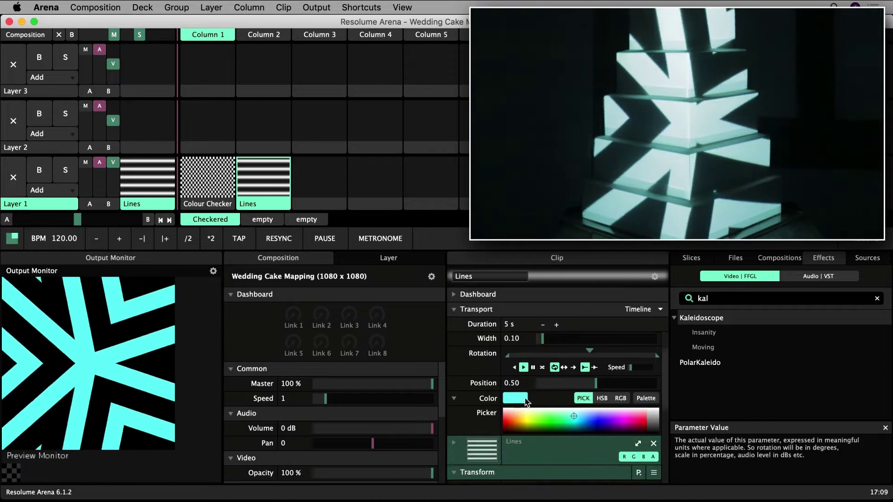
scroll(526, 401, down, 3)
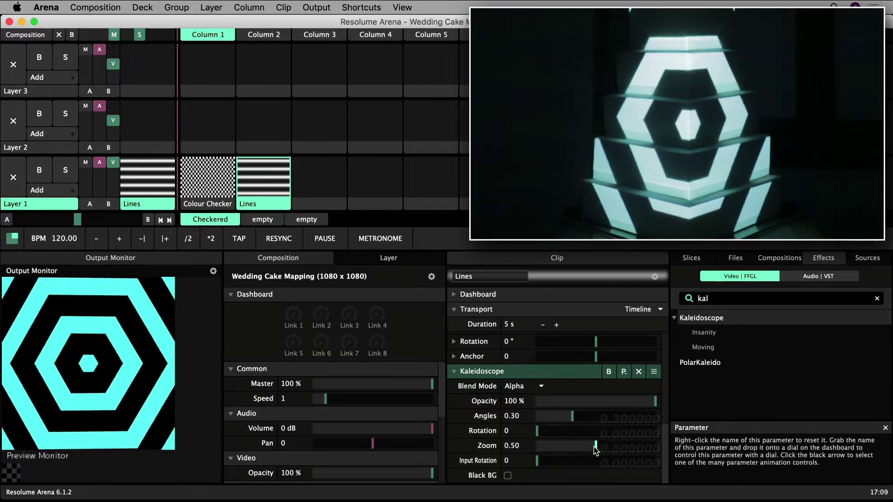
drag(596, 448, 666, 452)
drag(572, 418, 602, 424)
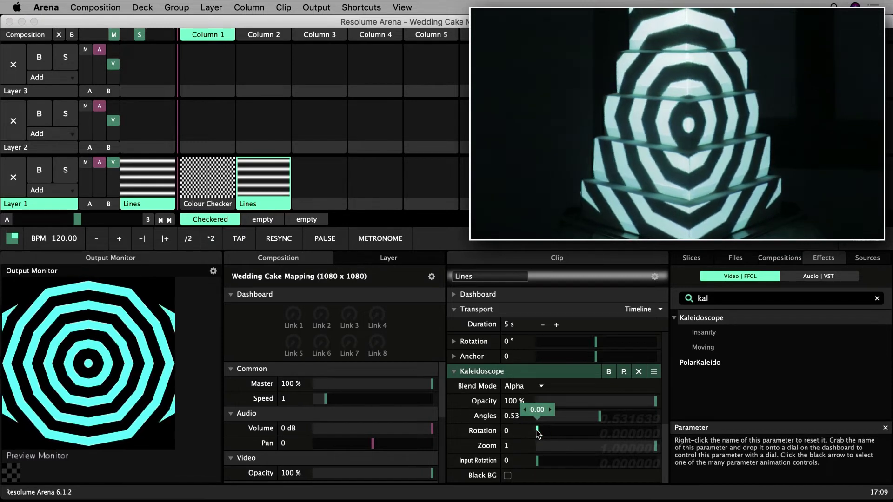
drag(538, 432, 588, 439)
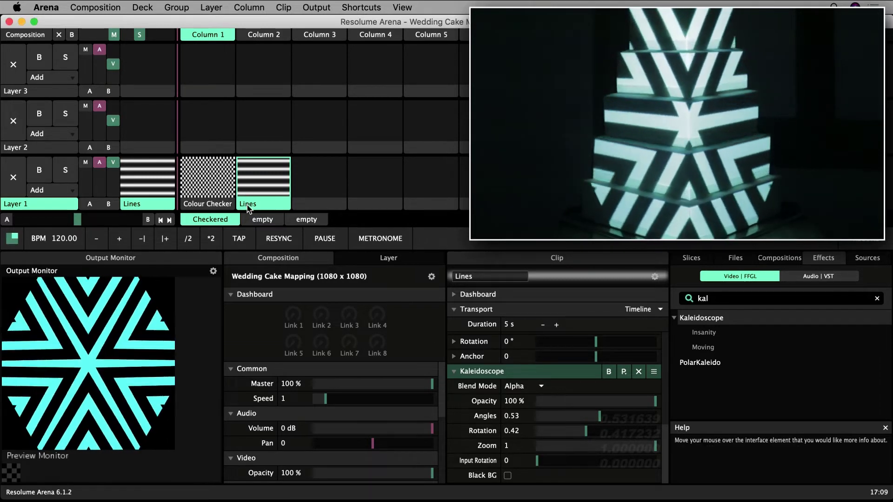
Copy the Lines clip into Layer 2 Column 2, play it, and set its stripes to black
drag(253, 207, 254, 142)
click(258, 127)
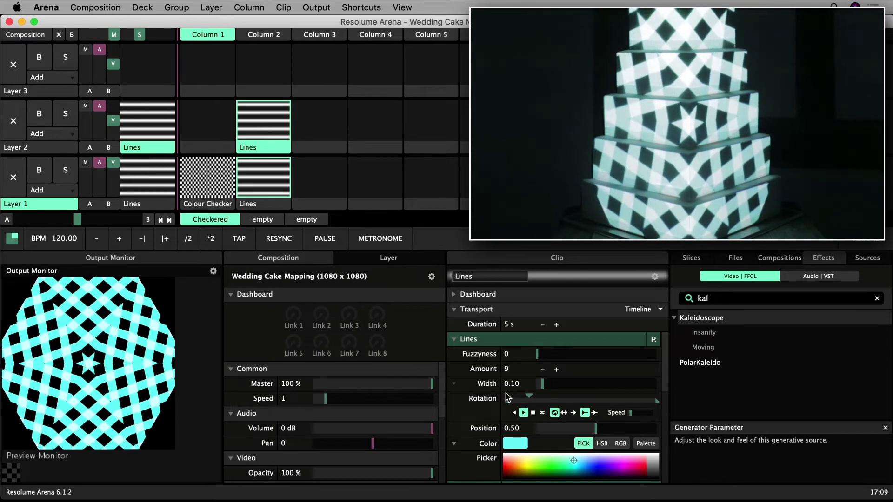
drag(558, 466, 540, 466)
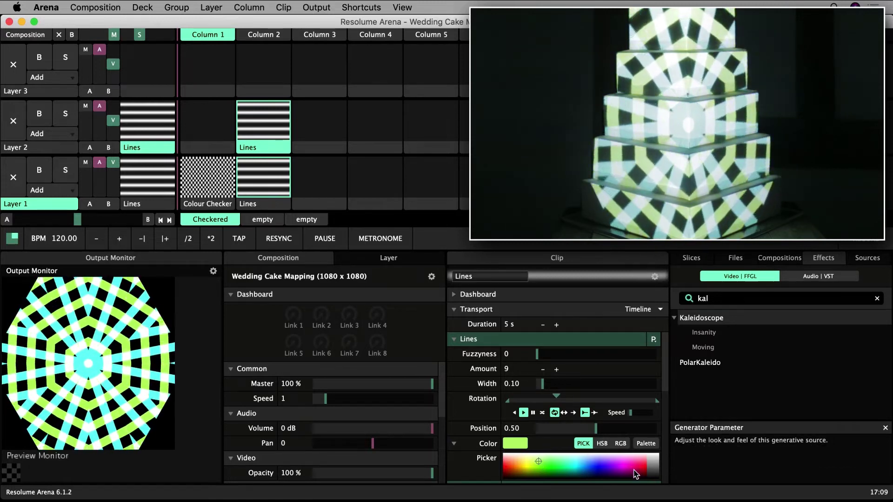
drag(638, 471, 658, 493)
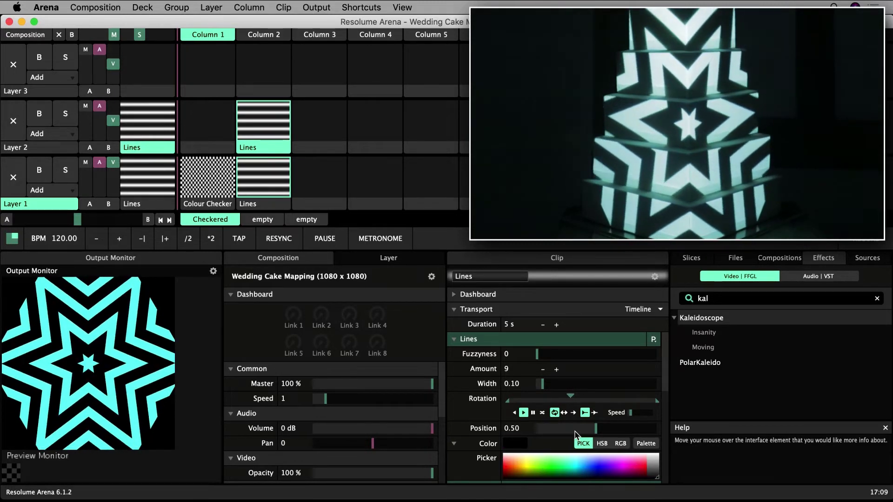
Switch Layer 2's blend mode to Multiply
click(47, 133)
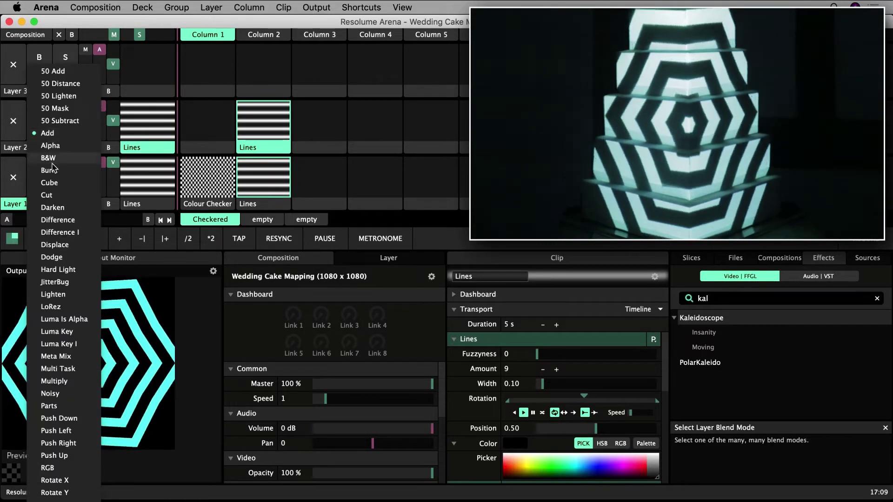
click(55, 382)
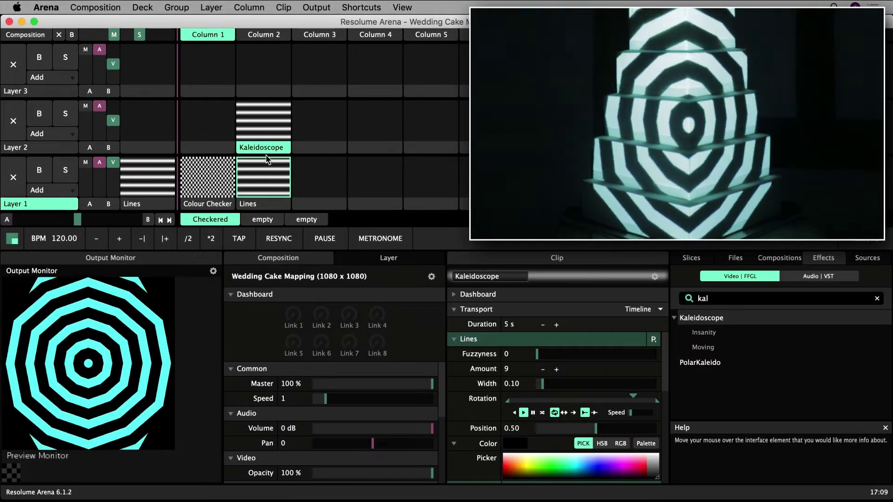
Move the Kaleidoscope clip to Layer 1 Column 3, duplicate it to Column 4, play the copy with cyan stripes
drag(262, 150, 324, 194)
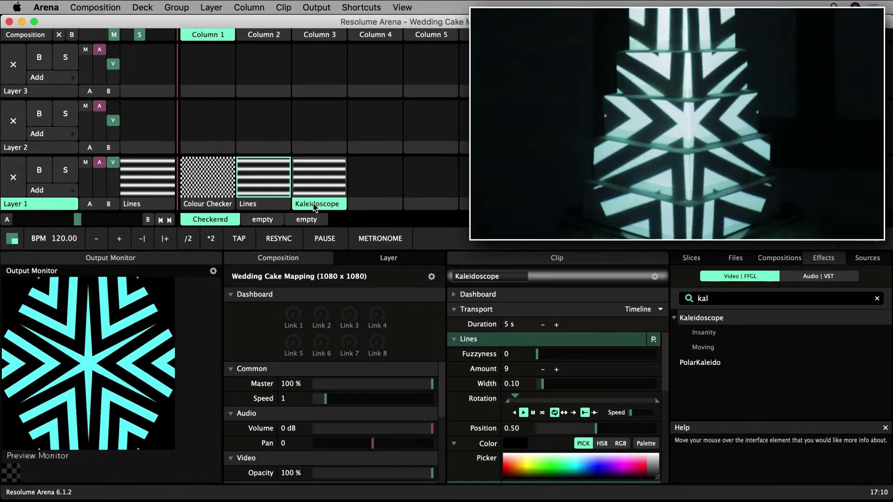
drag(314, 207, 374, 184)
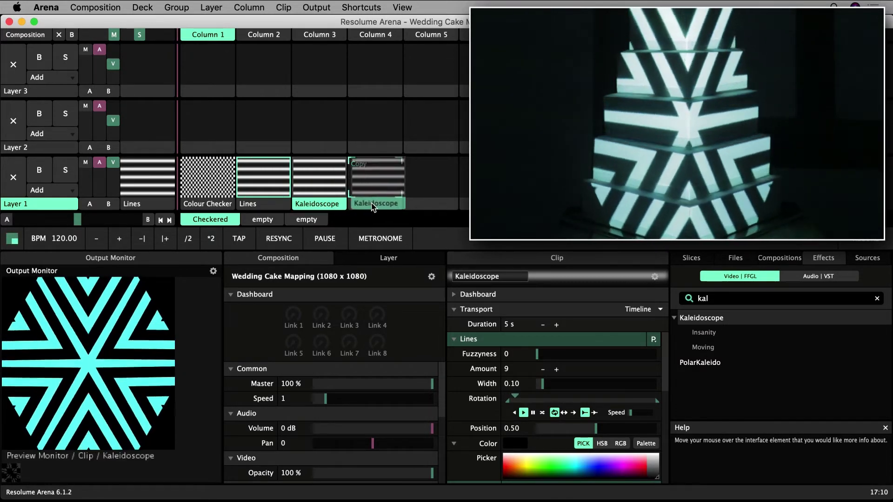
click(375, 182)
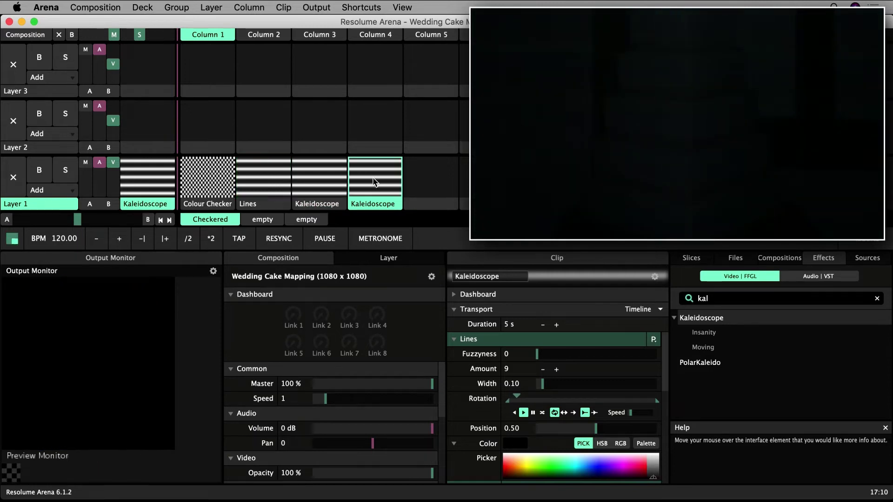
click(570, 458)
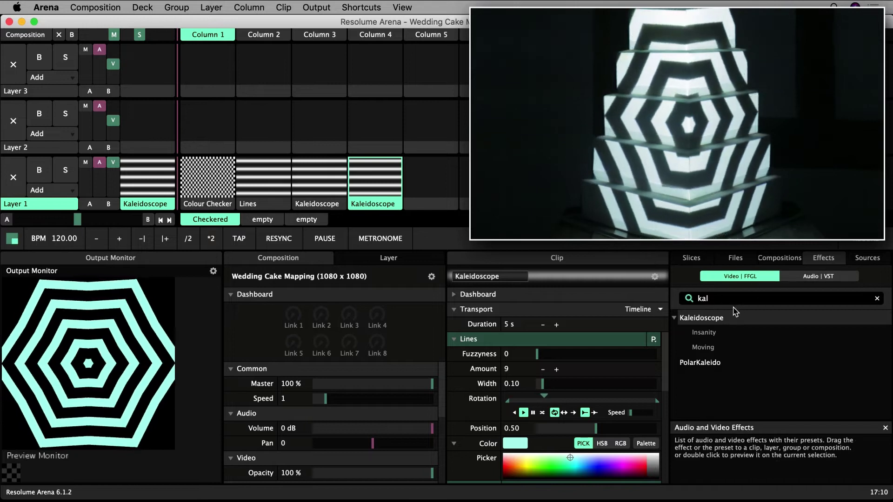
click(715, 302)
key(Return)
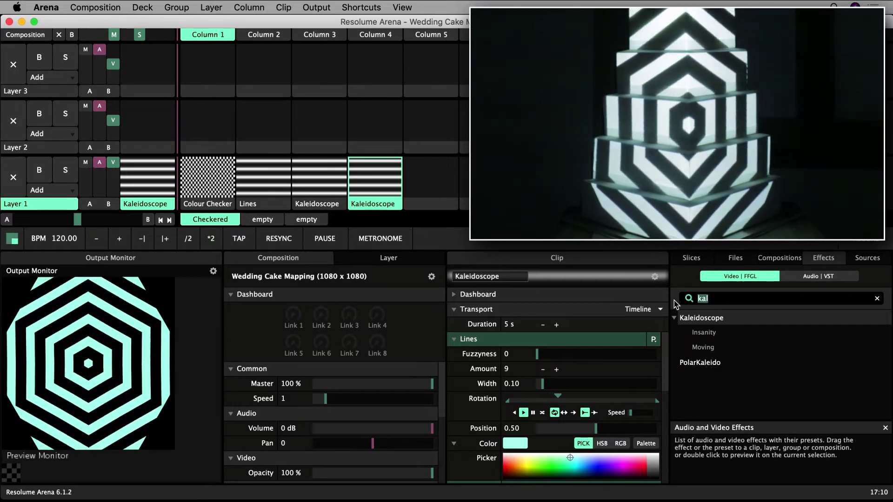
Search effects for 'met' and apply Meta Shape to the Kaleidoscope clip
text(meta)
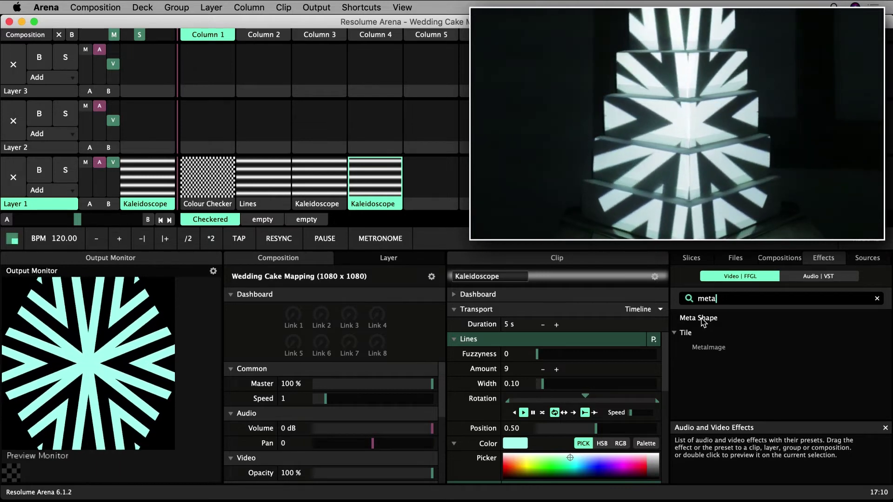
drag(702, 320, 593, 284)
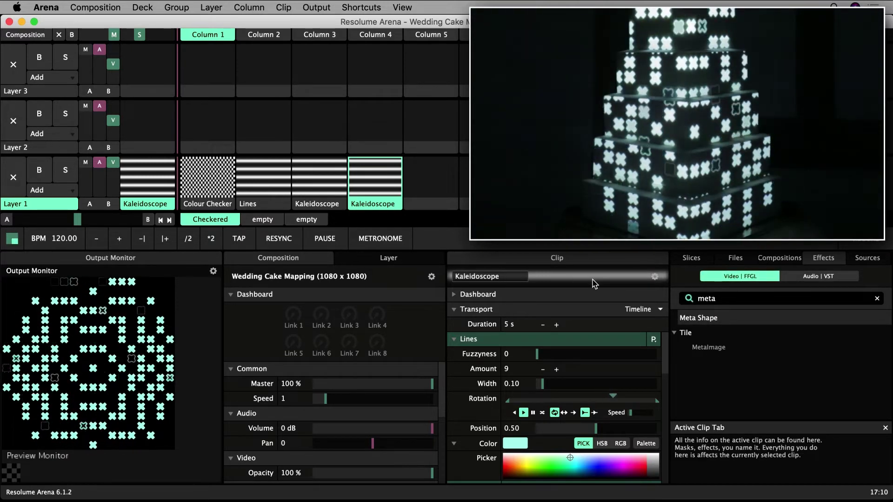
scroll(484, 407, down, 6)
scroll(483, 408, down, 8)
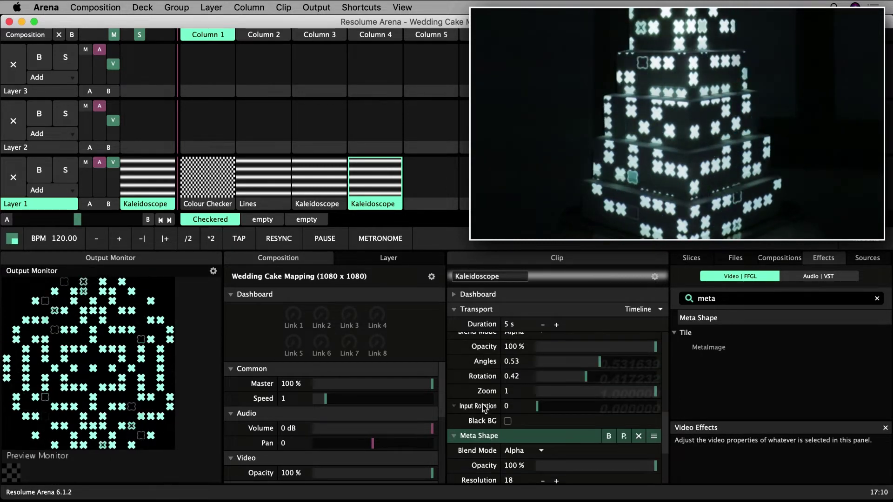
scroll(483, 408, up, 1)
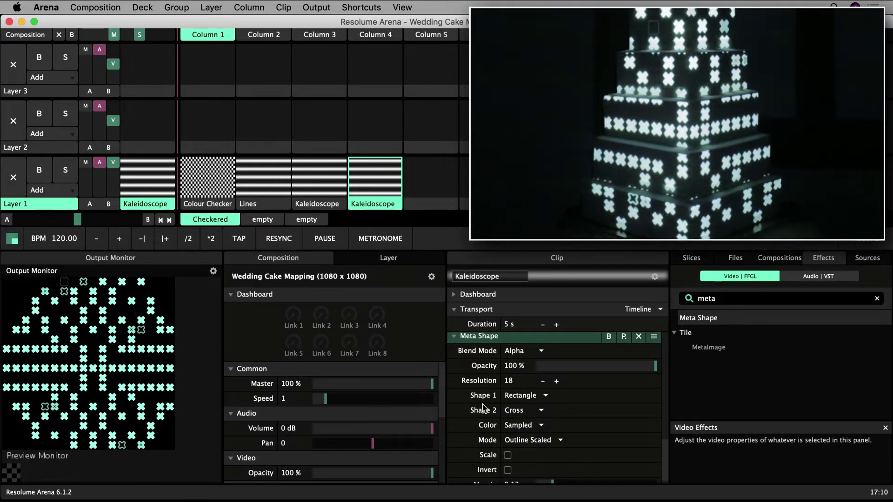
Set Meta Shape's Shape 1 and Shape 2 to Circle and Mode to Fill
click(520, 396)
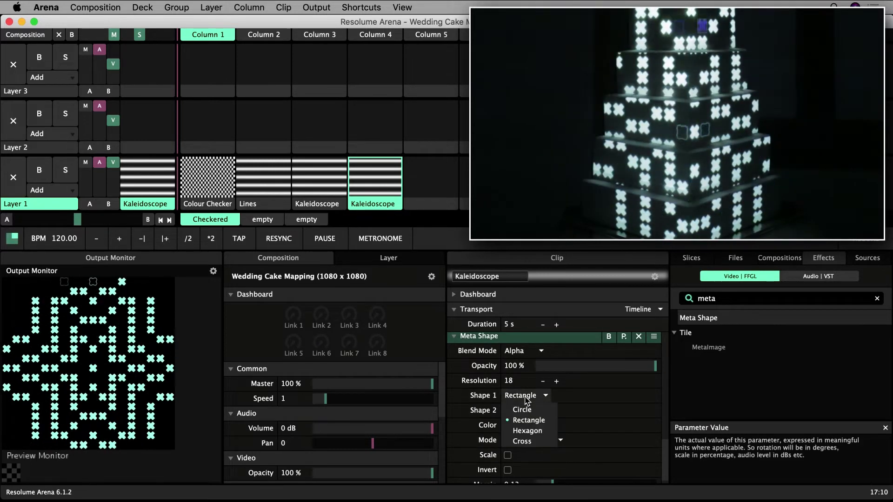
click(523, 409)
click(519, 410)
click(521, 424)
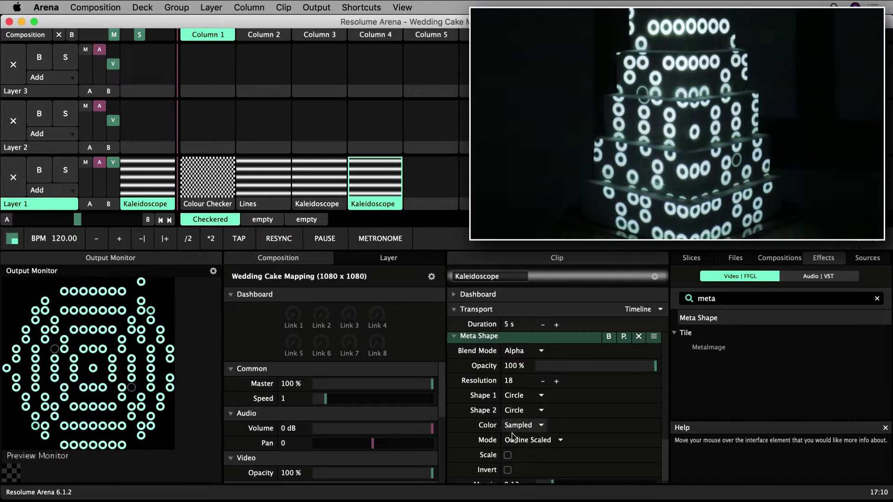
scroll(475, 459, down, 1)
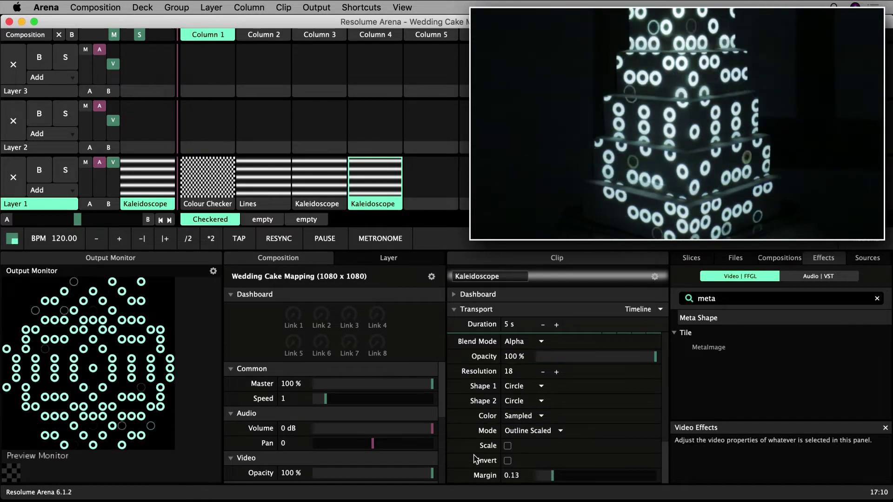
click(521, 430)
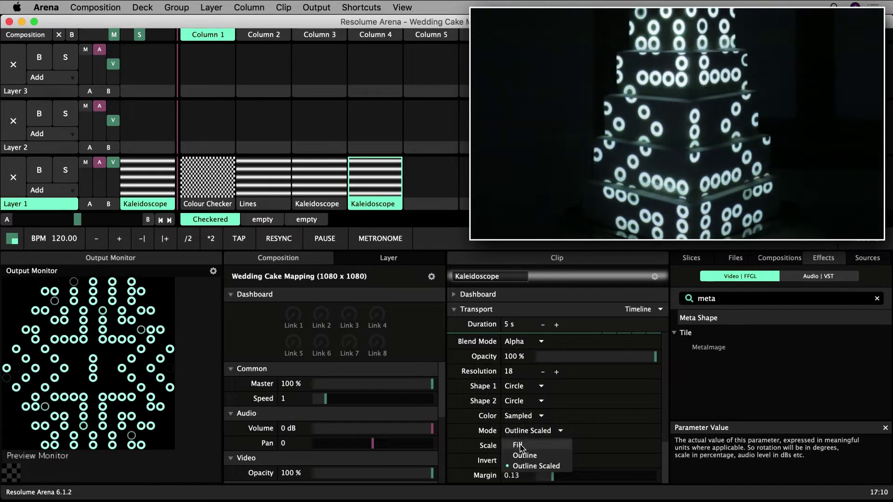
click(520, 446)
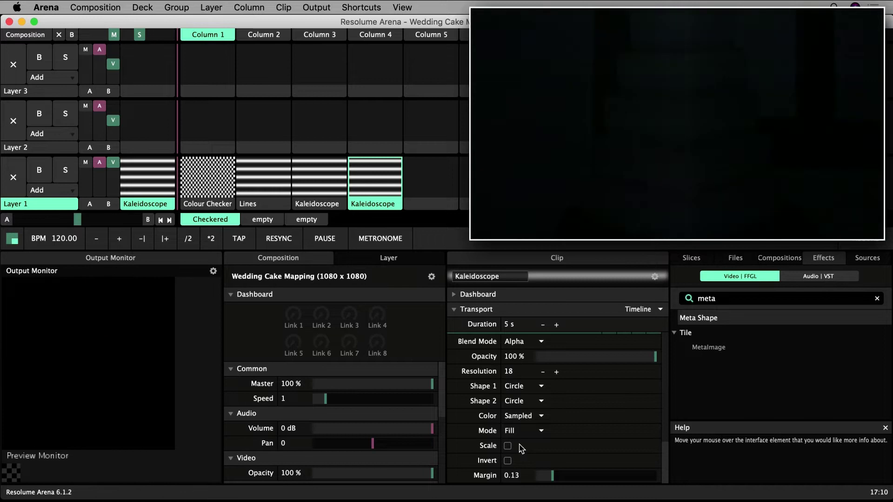
scroll(479, 439, up, 10)
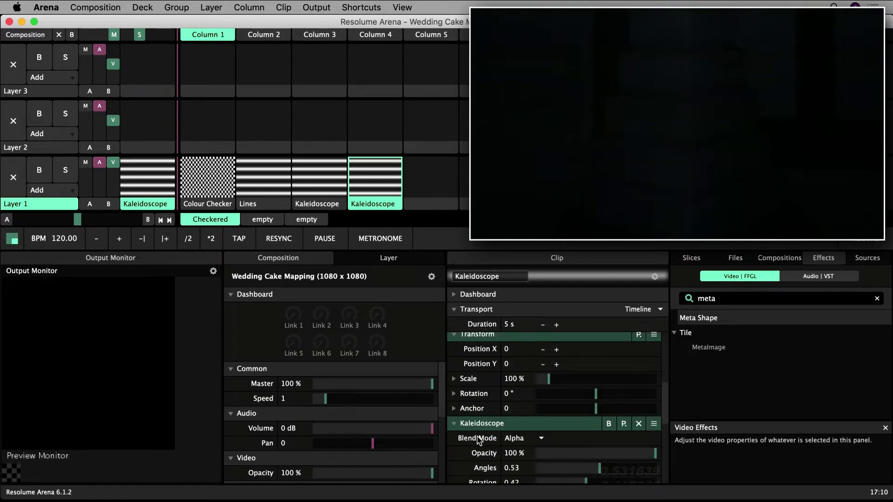
Reduce the Lines Amount to 6
scroll(511, 395, down, 10)
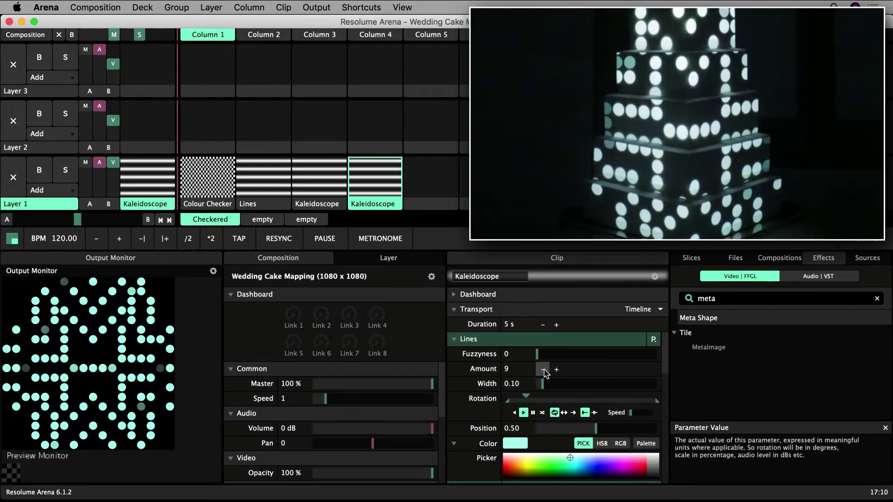
click(543, 369)
click(543, 369)
click(543, 369)
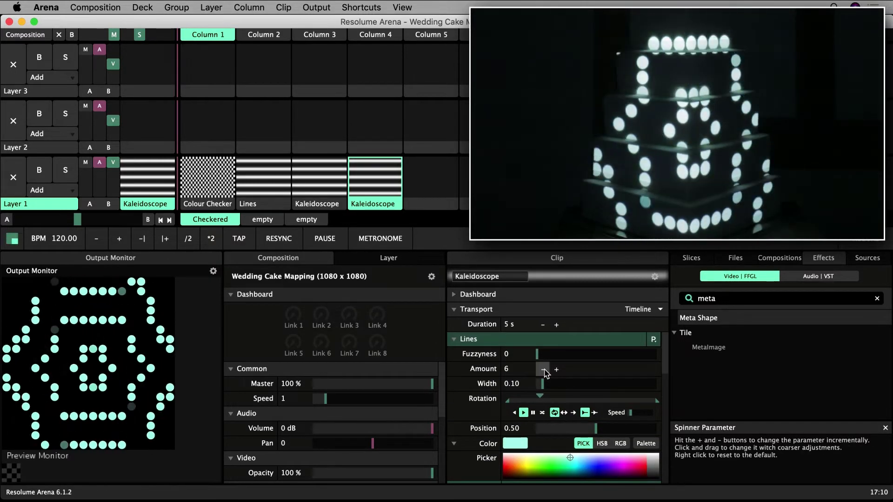
Collapse the Lines, Transform, Kaleidoscope and Meta Shape settings sections
click(454, 339)
click(454, 384)
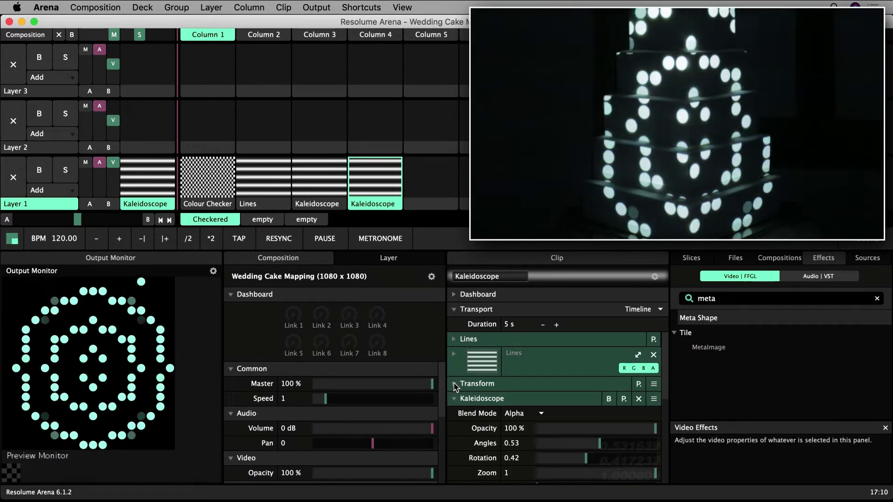
click(455, 399)
click(454, 414)
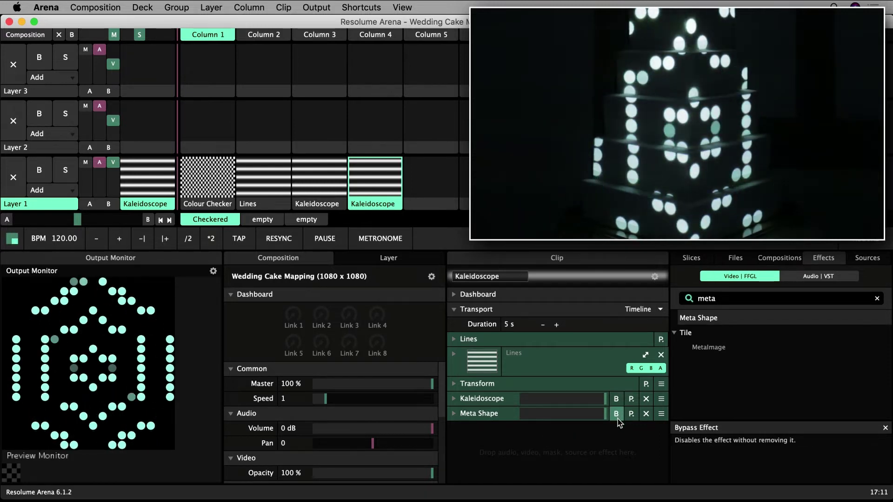
click(493, 386)
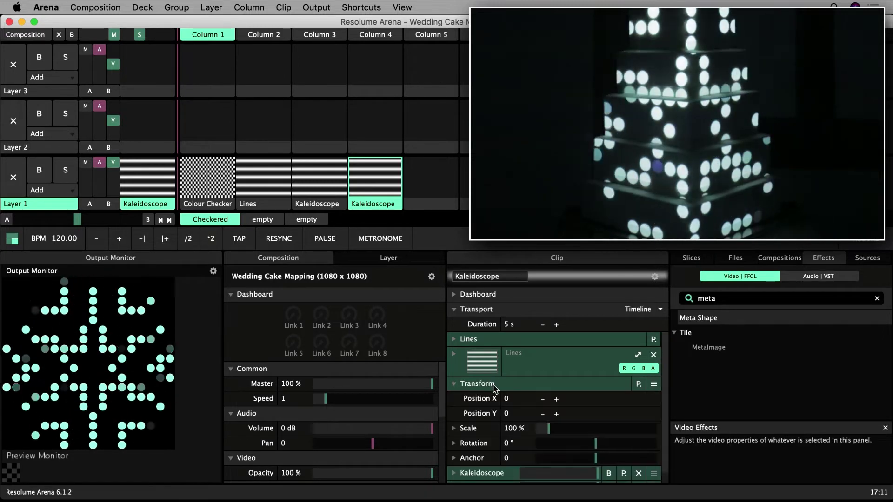
click(493, 386)
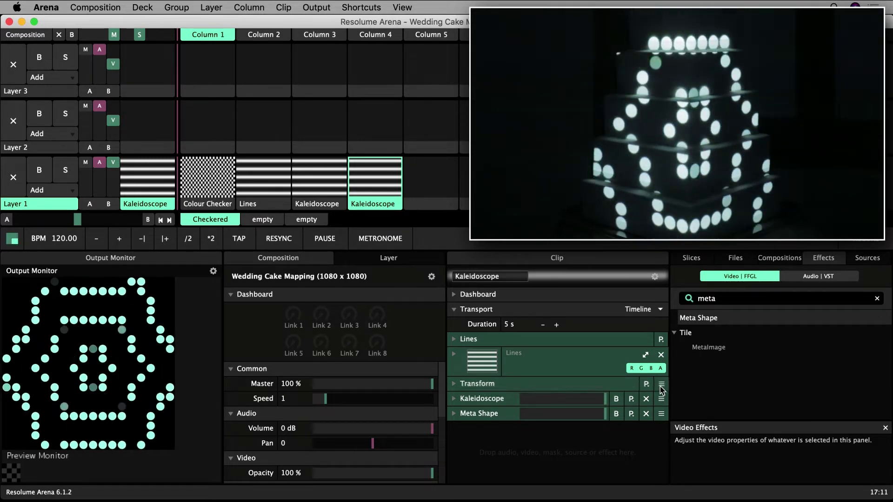
Drag the Transform effect below Meta Shape in the stack and expand its settings
drag(661, 399, 661, 426)
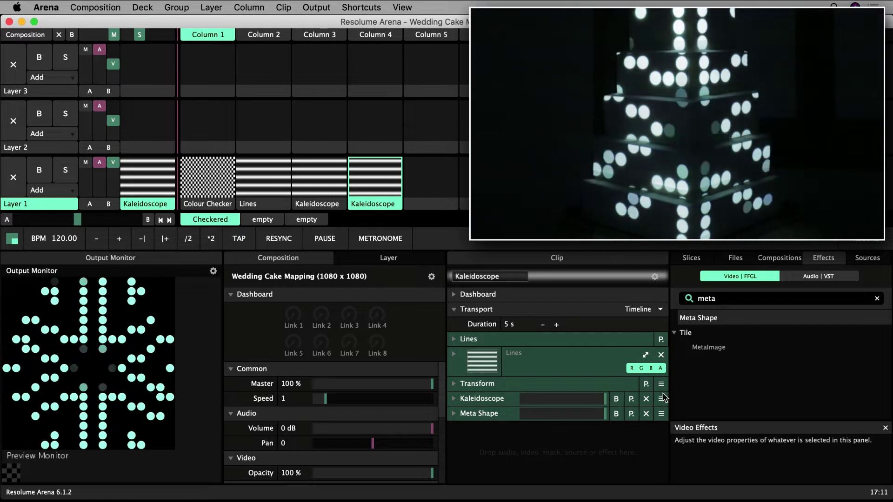
drag(661, 383, 664, 423)
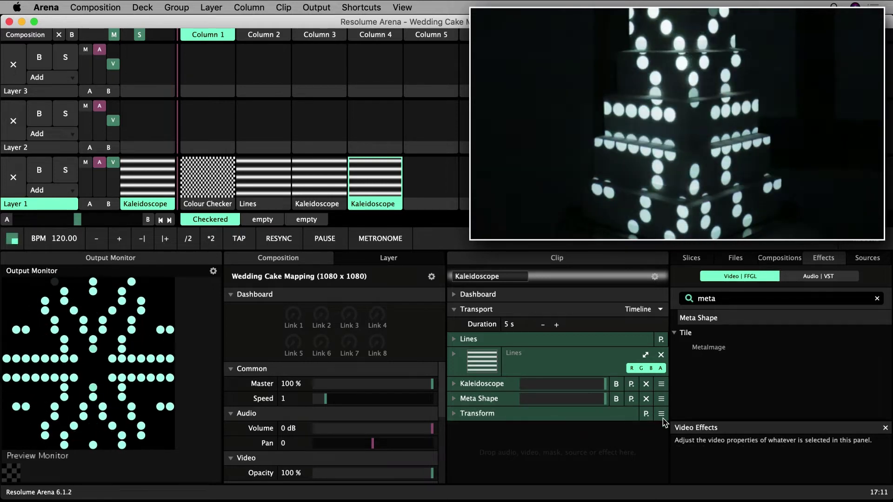
click(455, 414)
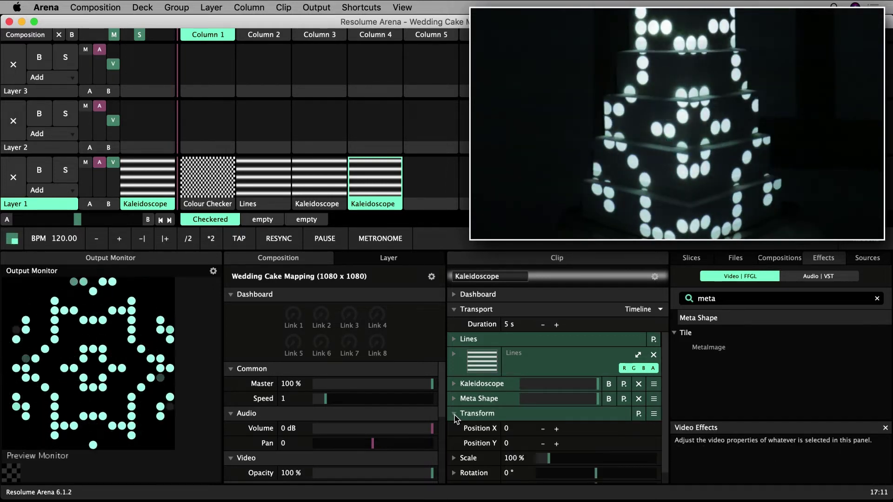
Set the Transform Scale to 91.64%, Position X to -24 and Position Y to 26
scroll(456, 447, down, 1)
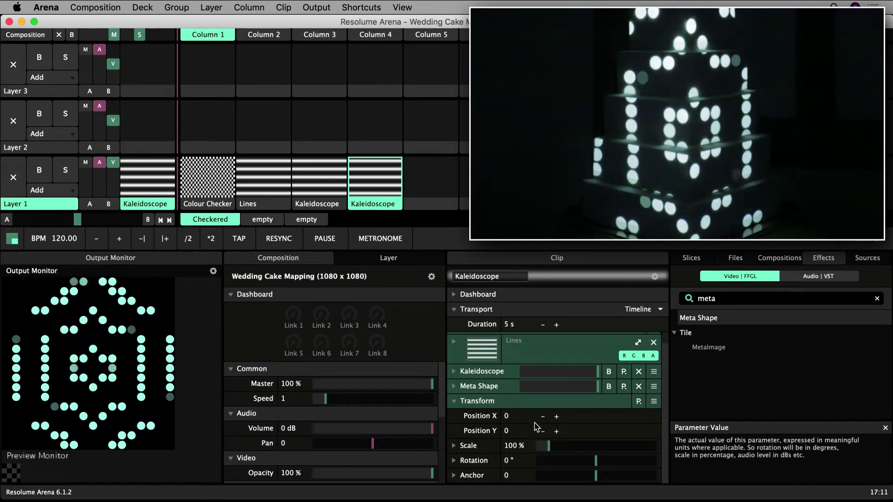
double_click(507, 416)
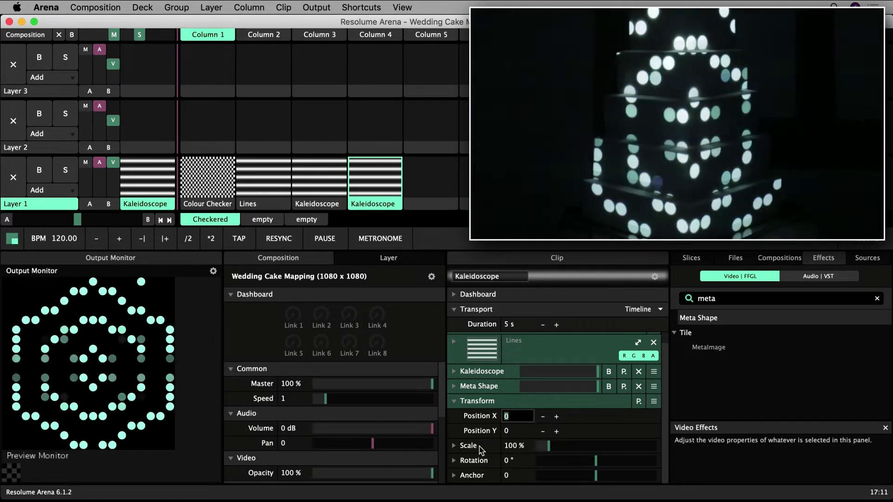
double_click(513, 445)
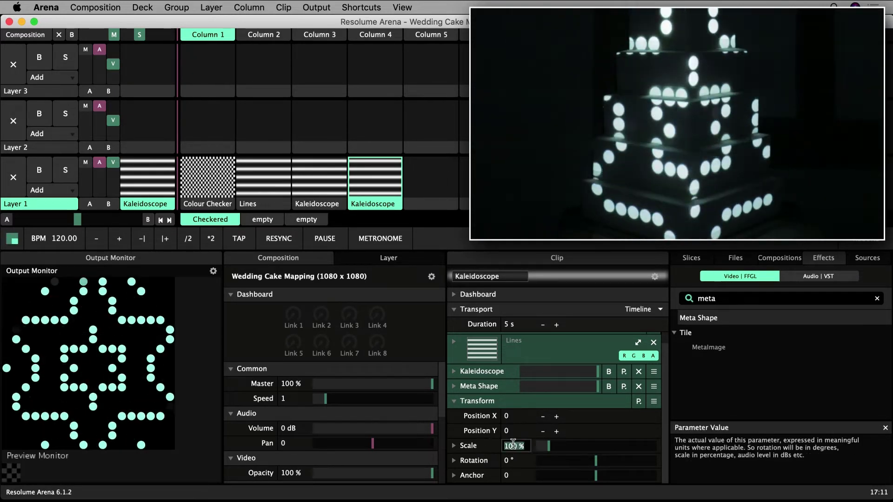
text(91.54)
key(Return)
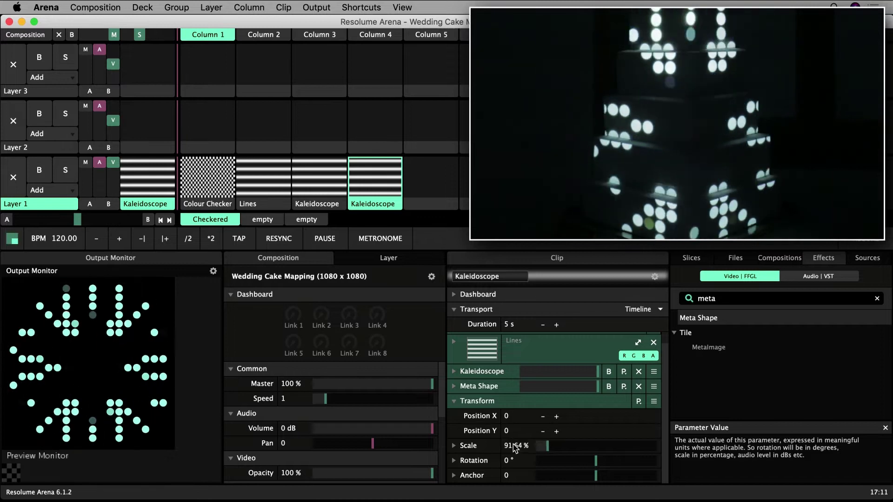
double_click(508, 416)
text(-24)
key(Return)
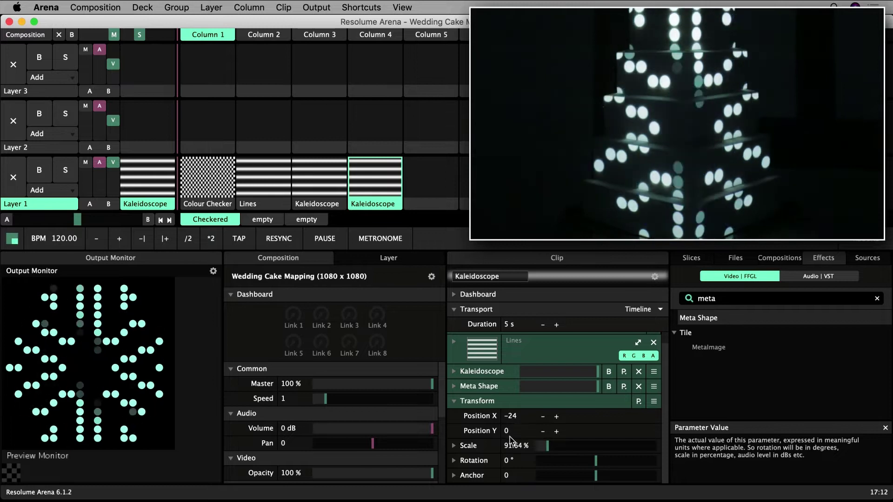
double_click(507, 431)
text(26)
key(Return)
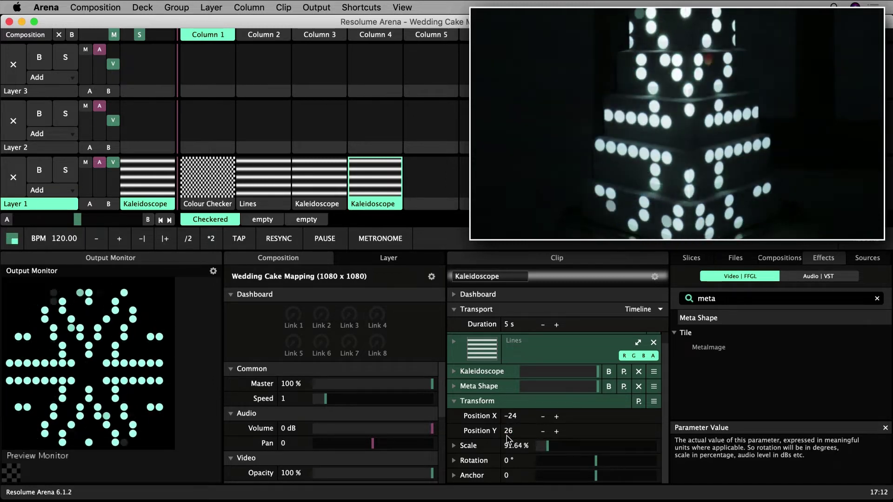
Rename the clip to 'Dots'
click(495, 277)
text(Dots)
key(Return)
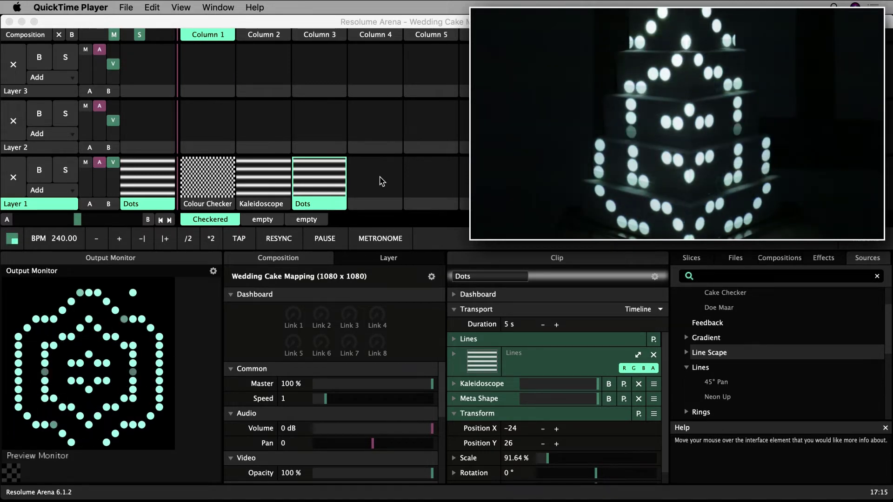
Drop the Line Scape source into Layer 1 Column 5 and expand its Lines settings
click(710, 348)
drag(710, 349, 372, 181)
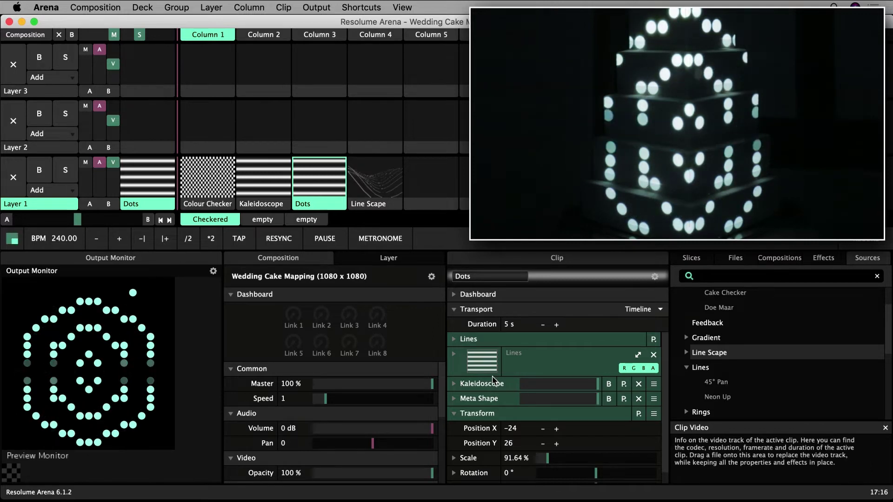
click(455, 339)
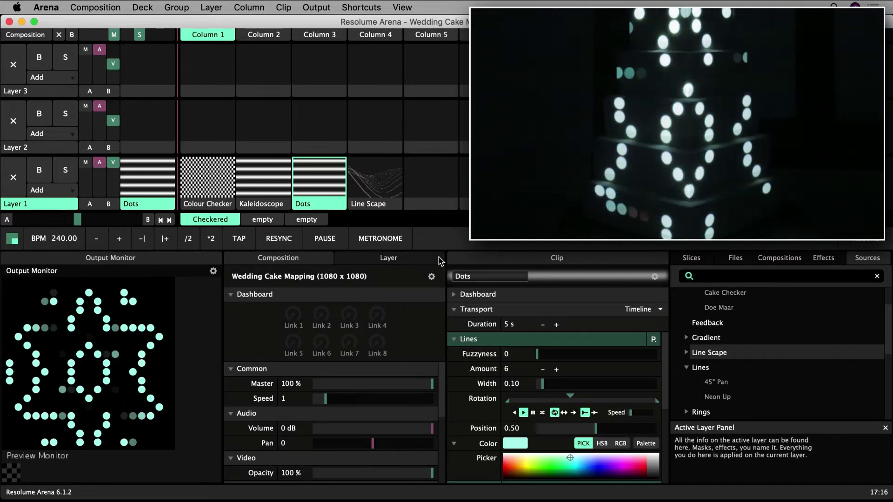
Launch Line Scape, tilt its lines to 90, raise their position to 35 and angle them diagonally
click(390, 181)
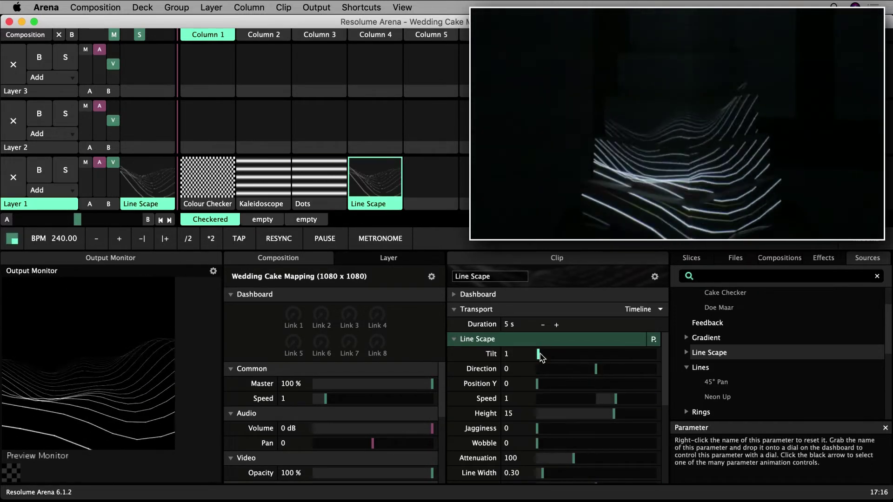
drag(539, 354, 664, 353)
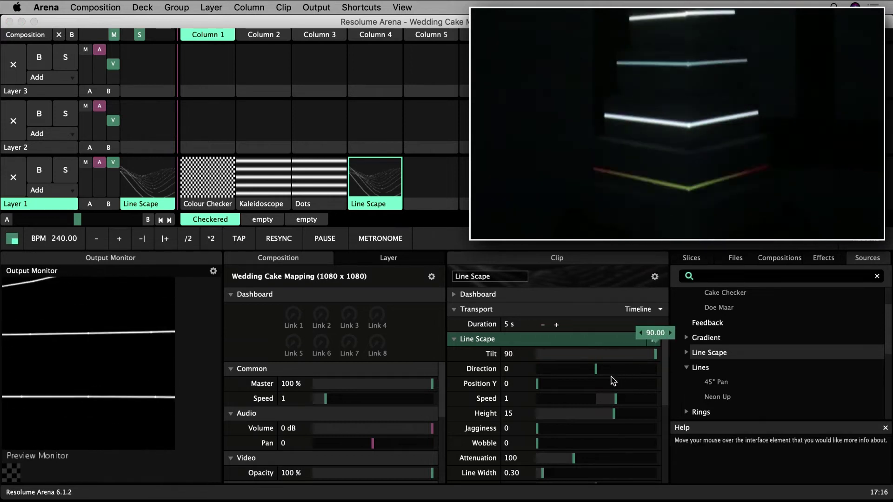
drag(538, 387, 678, 388)
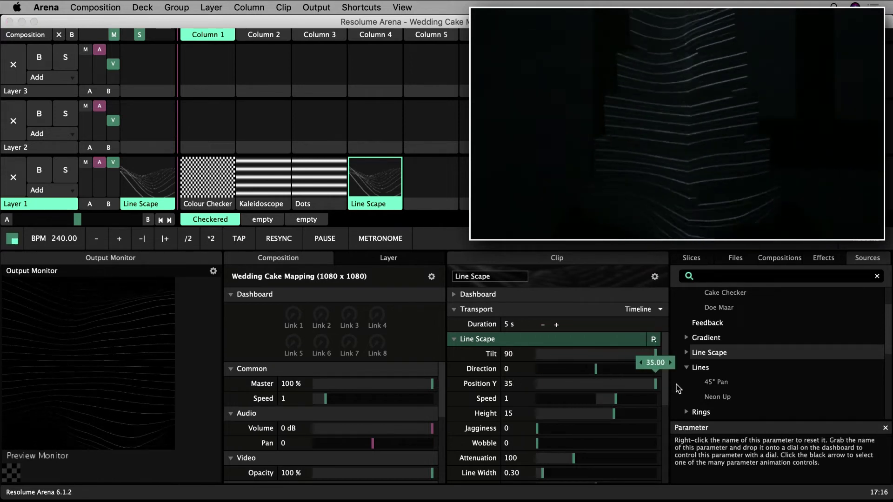
click(597, 371)
drag(598, 370, 610, 373)
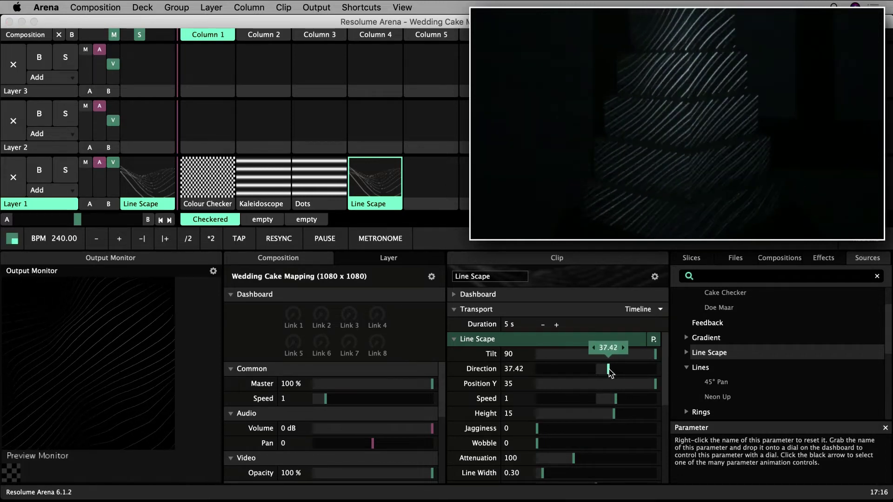
Slow the line speed to 0.01 and raise the line height to 23
click(505, 399)
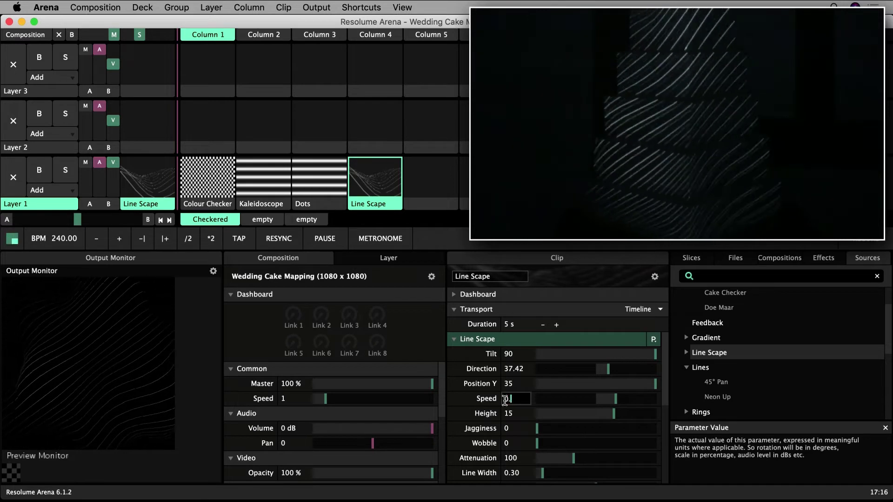
key(Return)
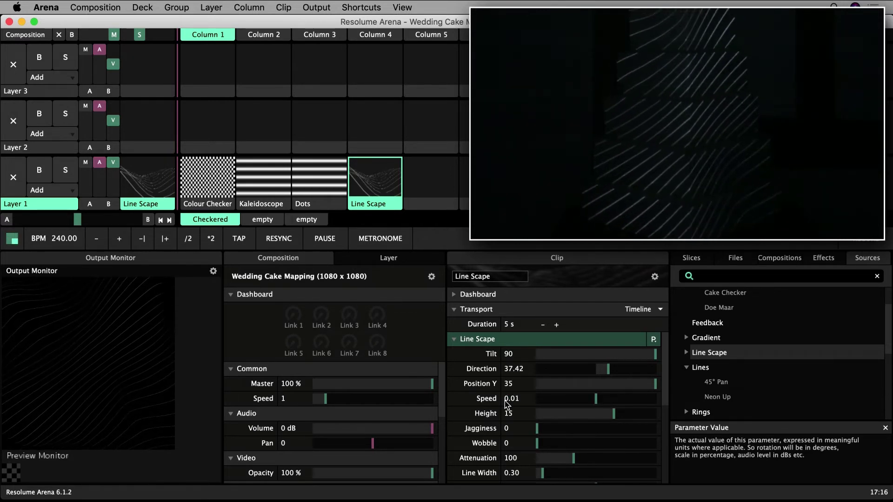
drag(612, 417, 658, 423)
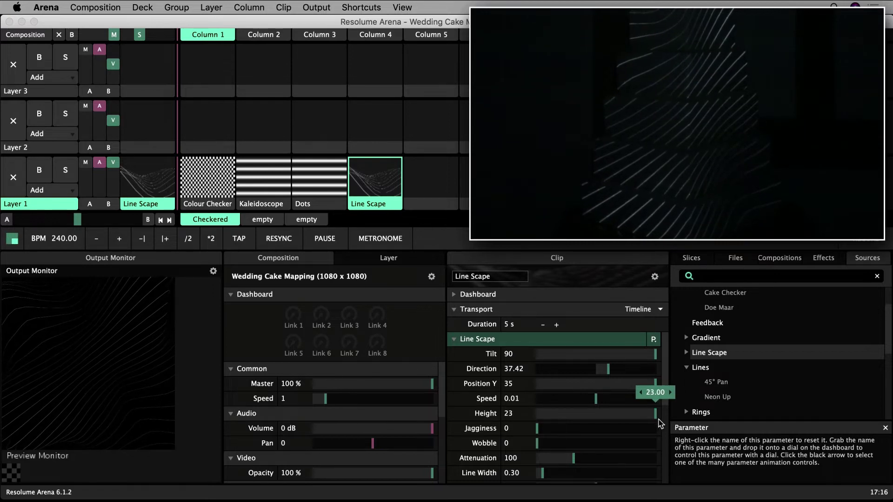
mouse_move(598, 404)
drag(597, 403, 600, 404)
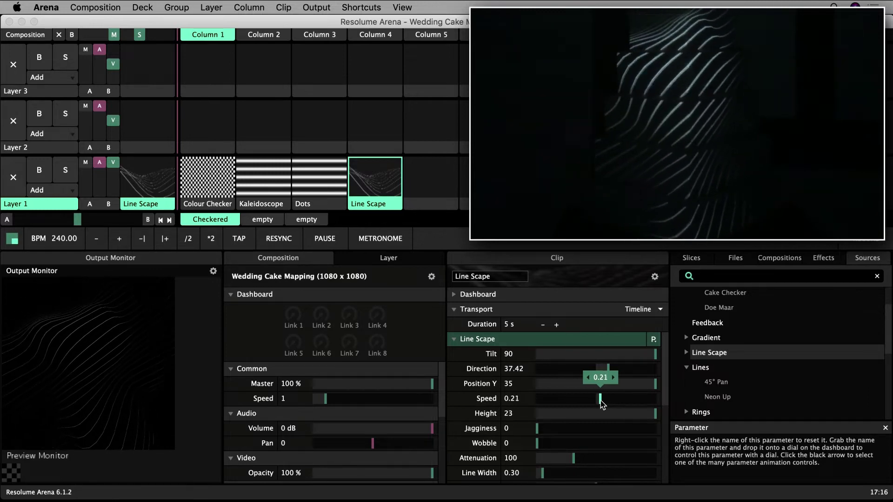
drag(600, 404, 600, 404)
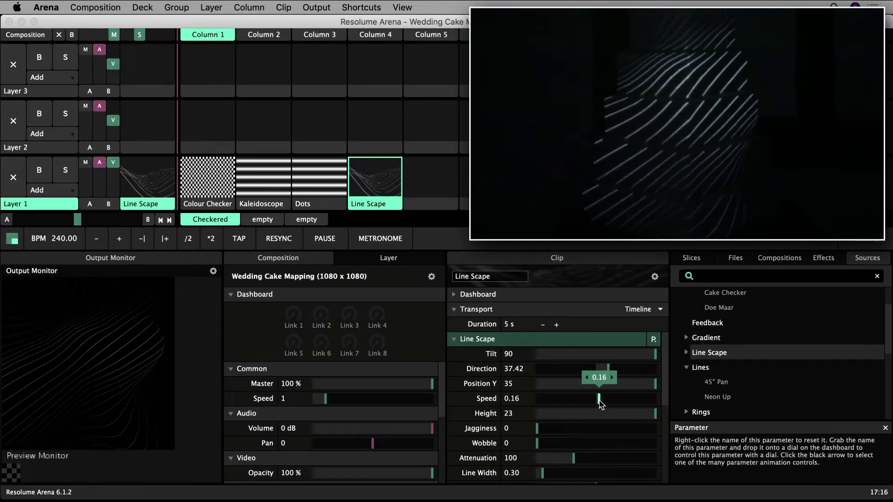
Set the Line Scape Speed to 0.1 and Wobble to 0.1
click(513, 395)
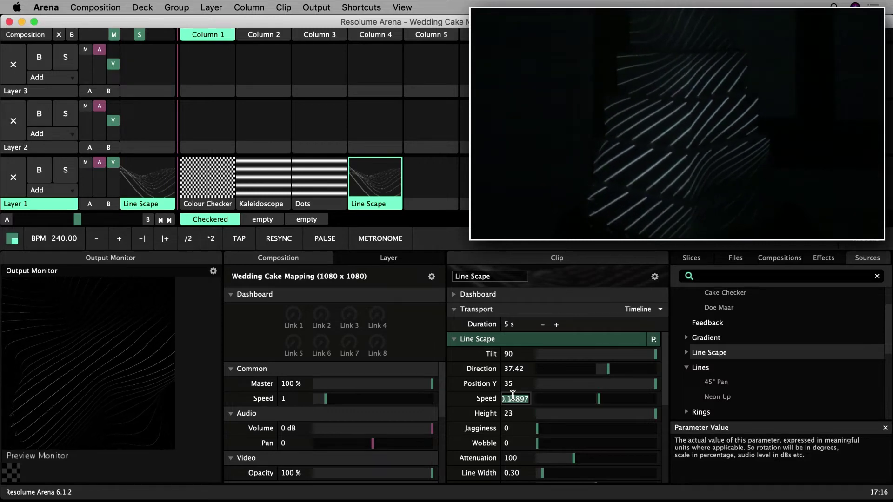
text(0.1)
key(Return)
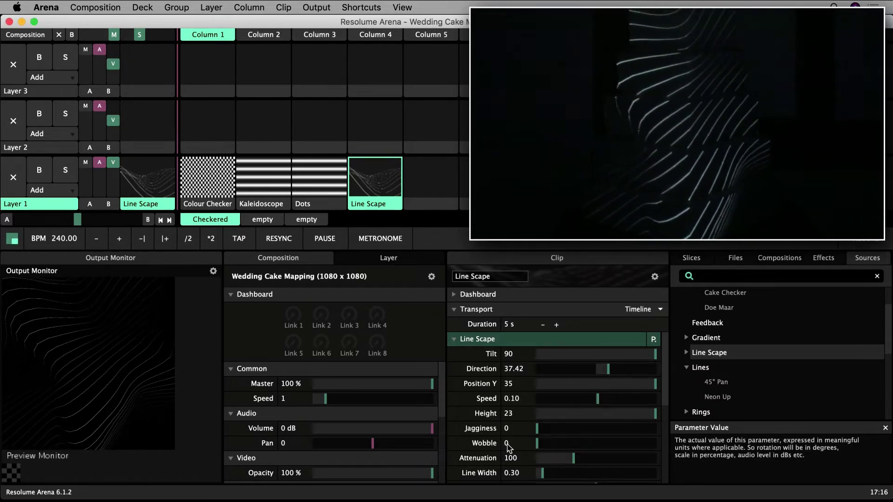
click(507, 443)
text(0.1)
key(Return)
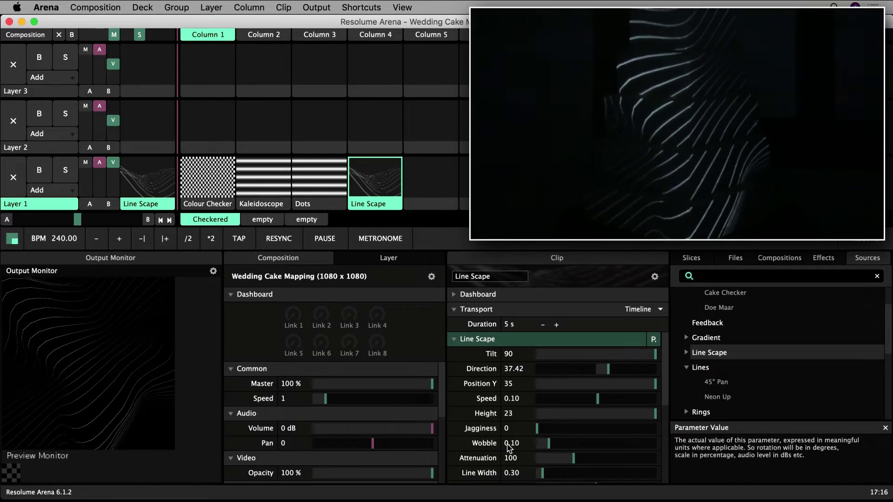
Raise Attenuation to 113.39, set Line Width to 1.25 and hide the knots
drag(570, 465, 580, 463)
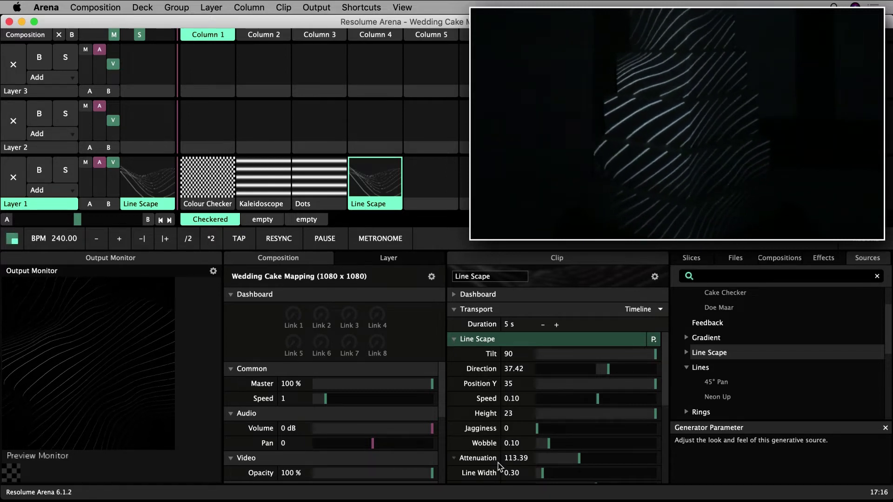
double_click(512, 473)
key(BackSpace)
text(1.25)
key(Return)
scroll(503, 458, down, 3)
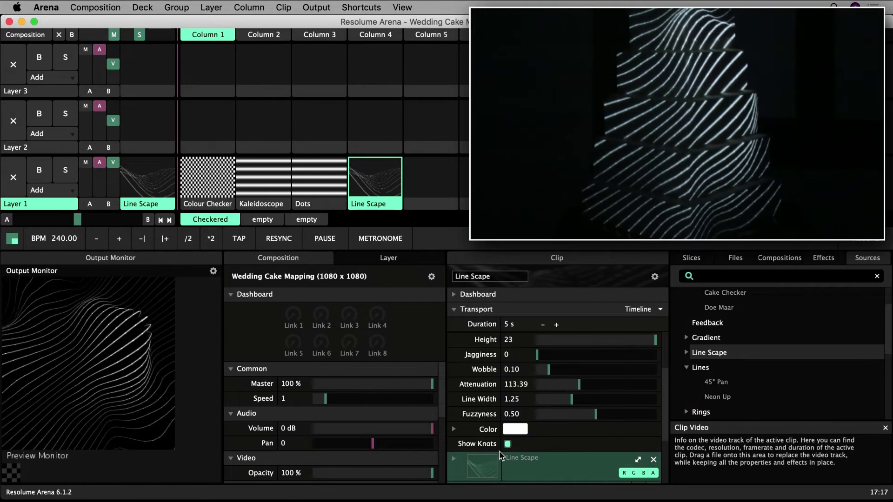
click(508, 445)
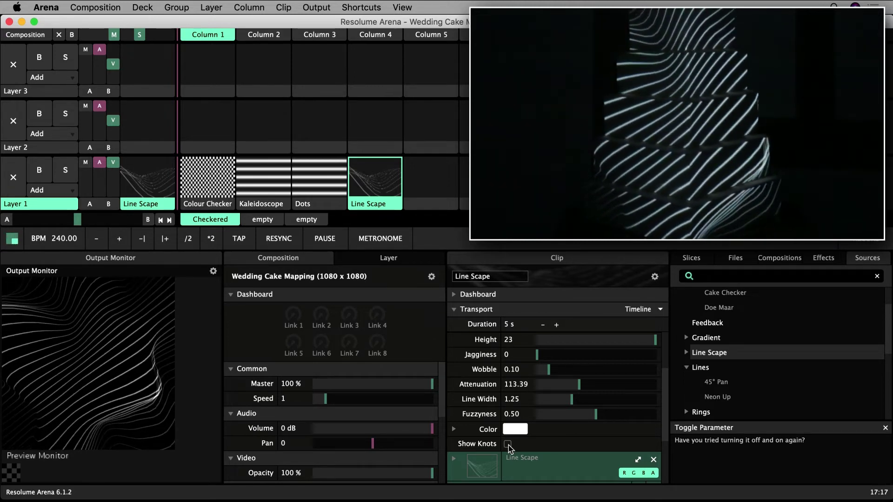
click(728, 276)
Search effects for 'dot' and add Dot Screen, shrinking its Scale to 0.29
click(823, 258)
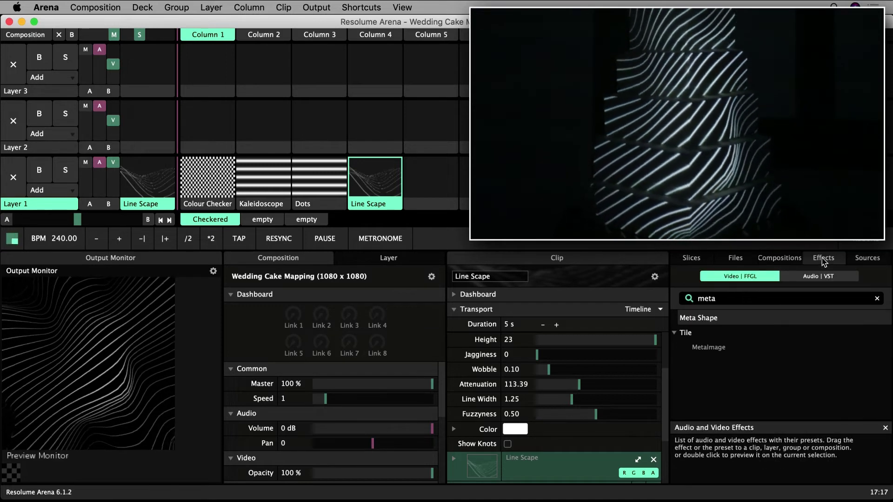
drag(721, 298, 616, 292)
text(dot)
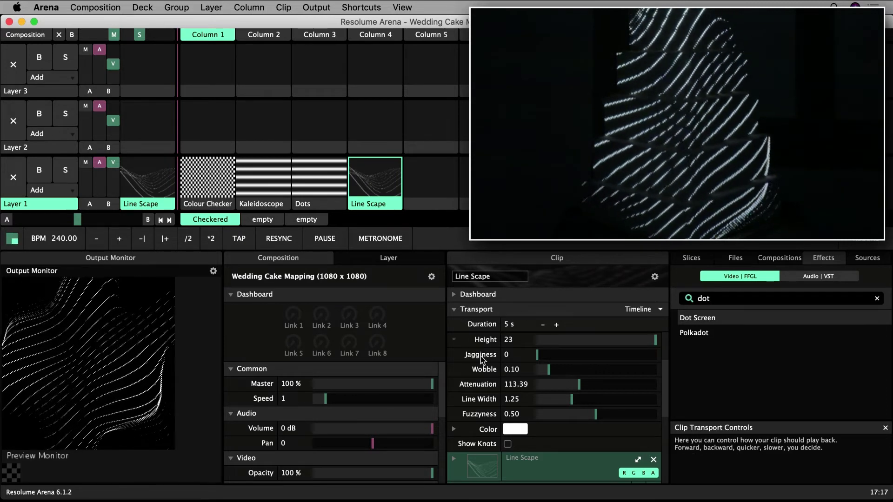
scroll(481, 386, down, 5)
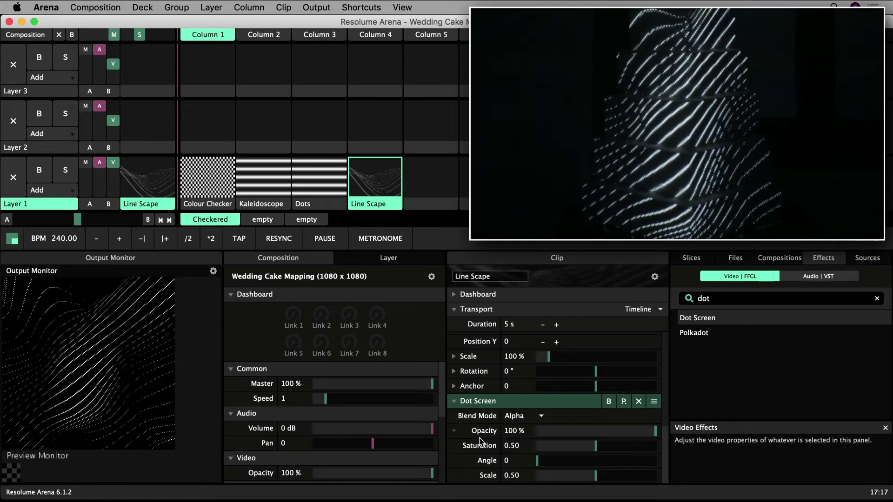
drag(595, 480, 573, 479)
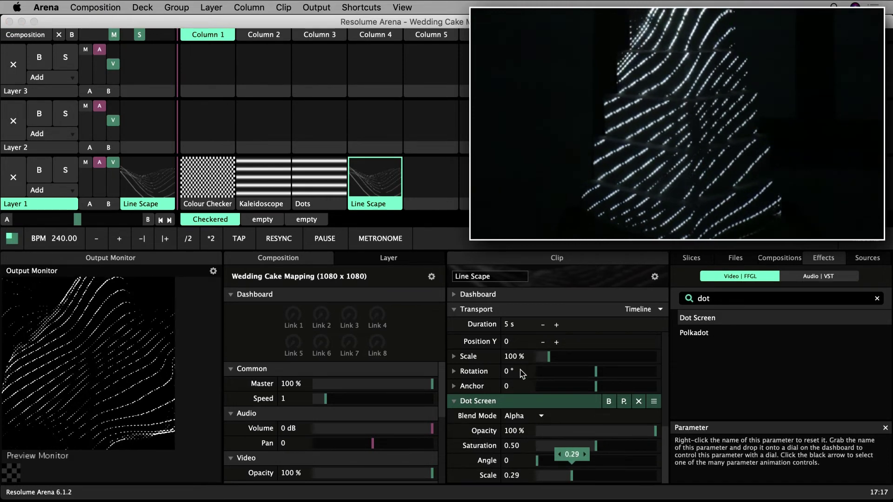
Rename the clip to 'Dotted Waves'
click(488, 278)
text(d)
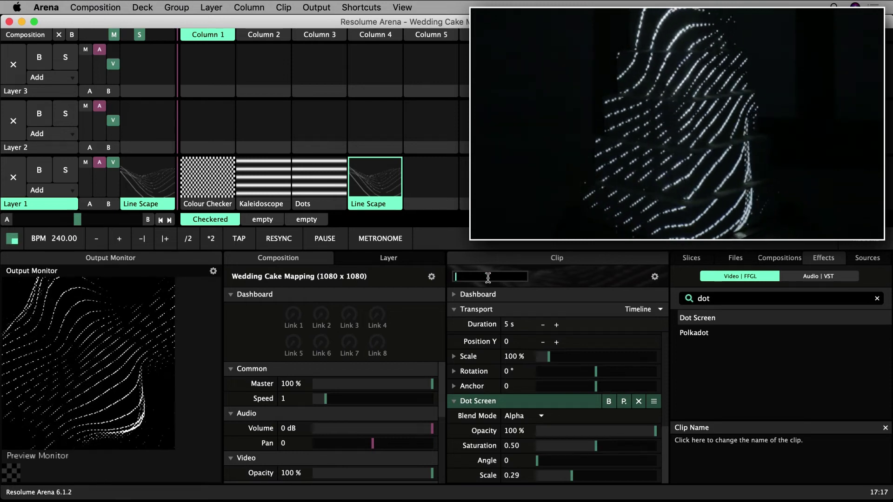
text(Dotted Waves)
key(Return)
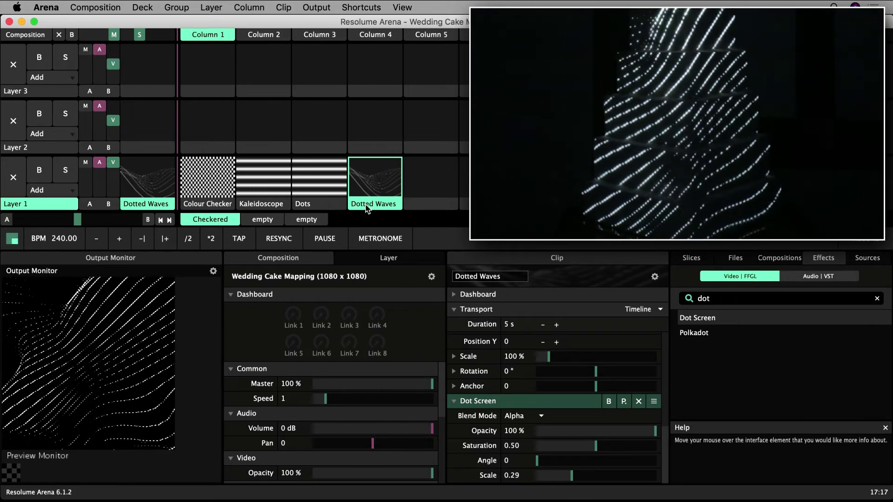
Copy Dotted Waves into Column 5, delete its Dot Screen and add Bendoscope via 'ben' search
drag(367, 209, 435, 183)
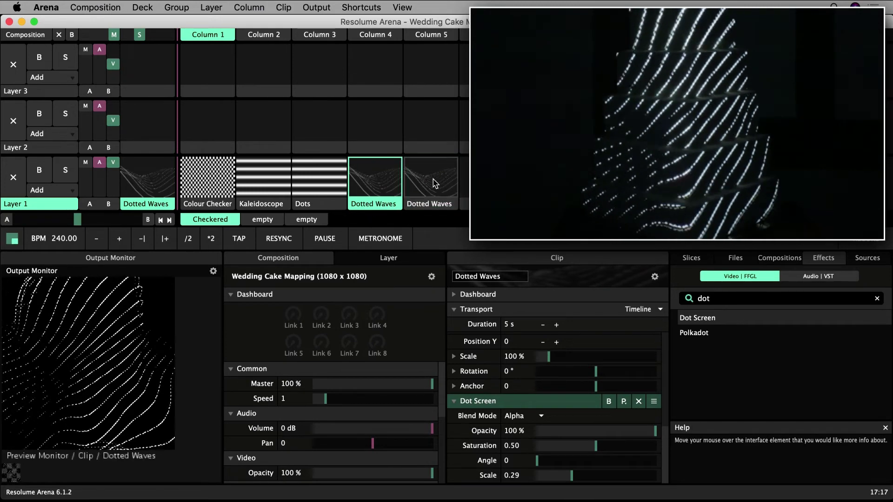
click(435, 181)
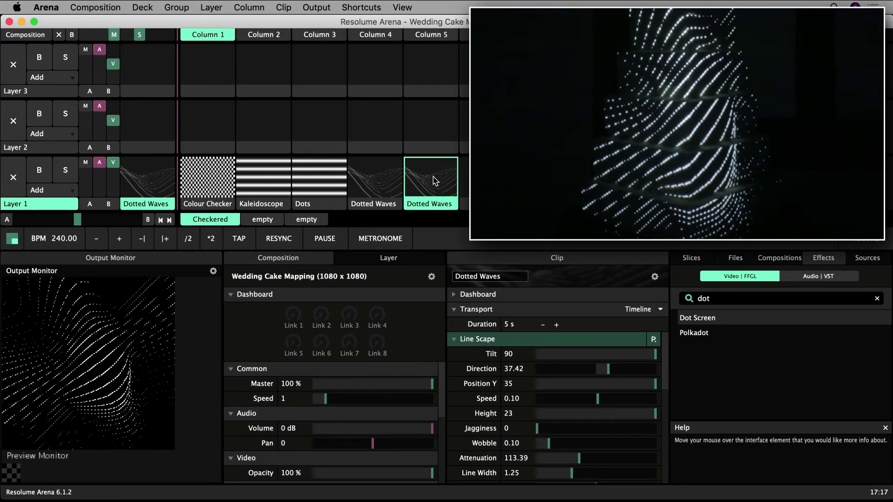
click(473, 341)
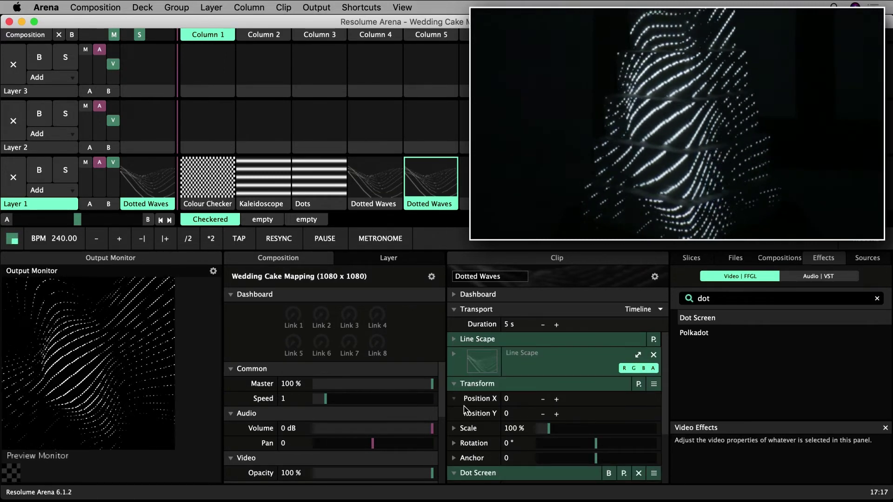
click(639, 473)
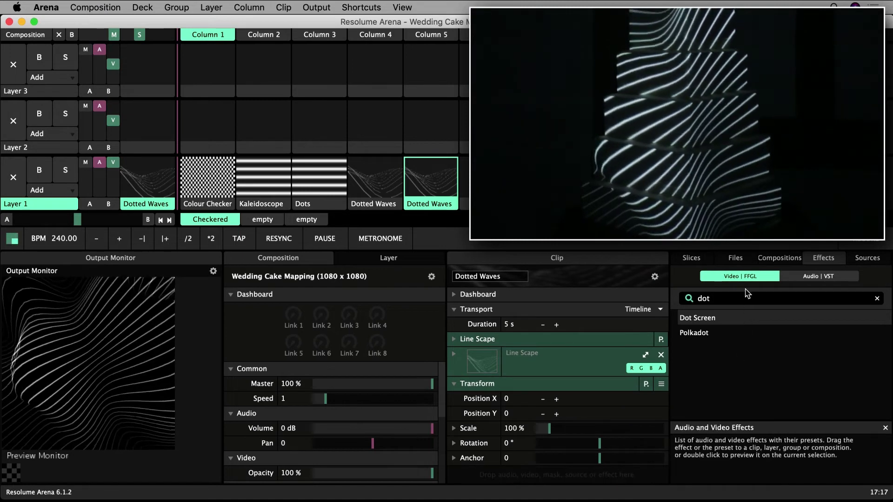
double_click(703, 298)
text(ben)
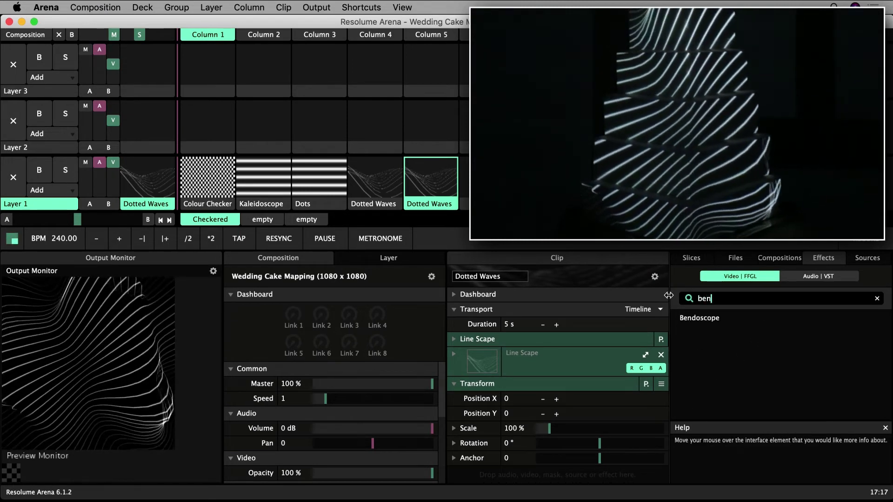
drag(697, 319, 599, 282)
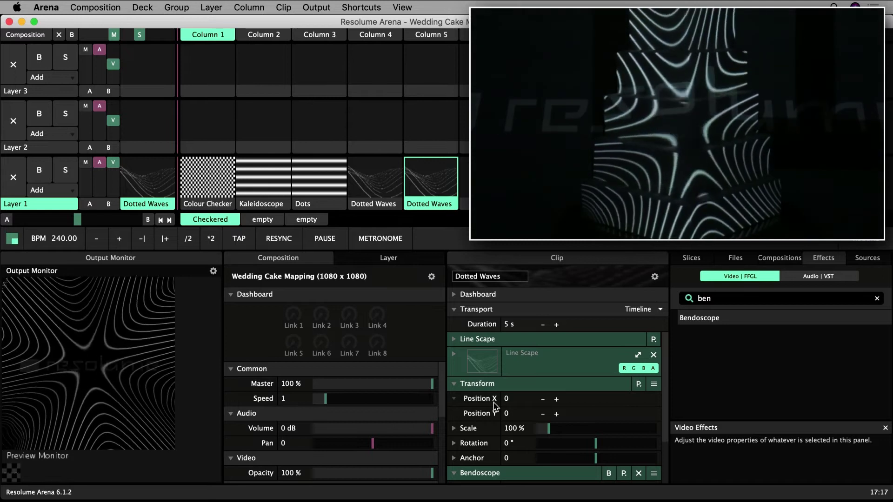
Change the copied clip's Line Scape colour to yellow
click(453, 339)
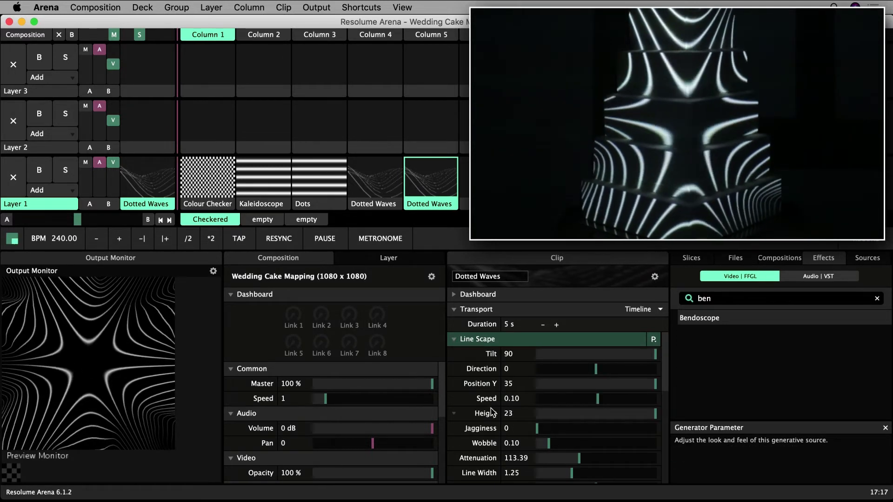
scroll(501, 412, down, 3)
click(508, 427)
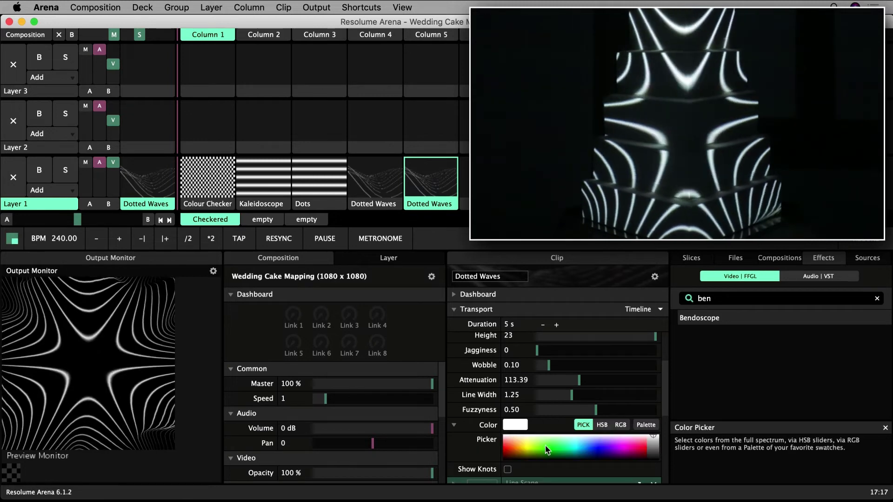
drag(551, 448, 525, 447)
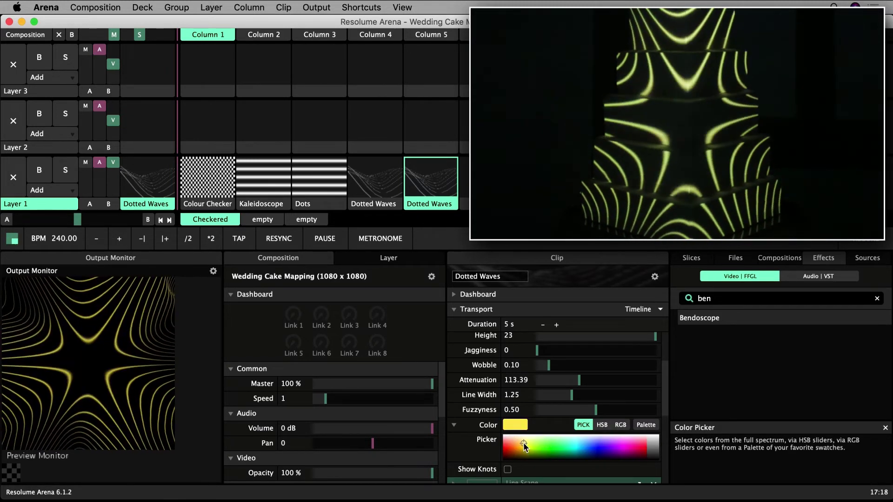
Rename the copied clip to 'Bendoscope'
click(495, 276)
text(Bendoscope)
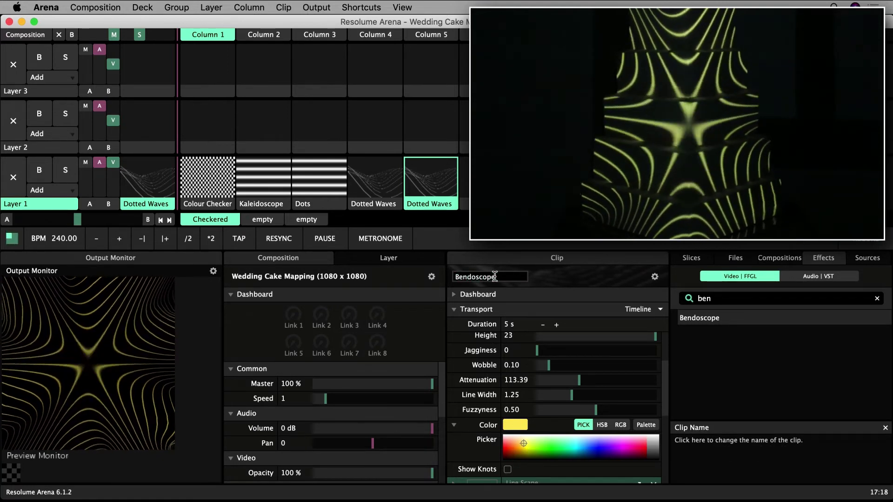
key(Return)
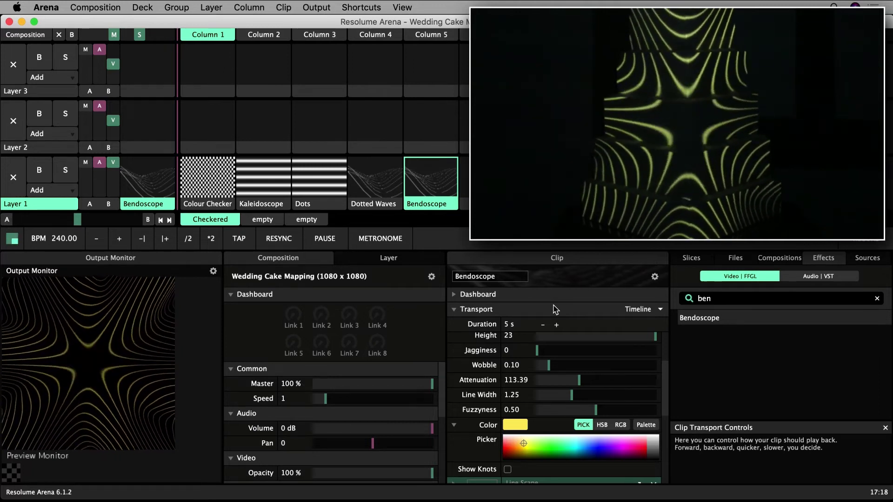
Add a Shaper clip in Column 6 and make its shape a triangle of size 0.08
click(863, 260)
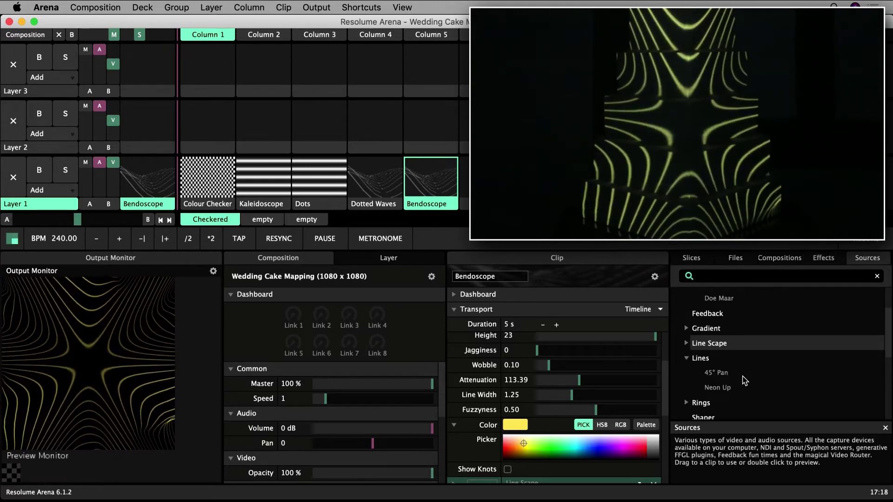
scroll(744, 380, down, 3)
drag(703, 349, 486, 184)
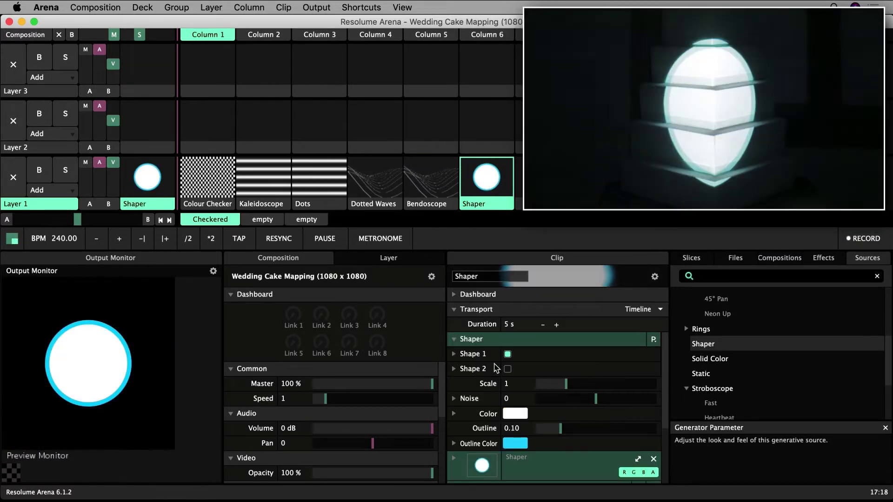
click(464, 354)
click(516, 368)
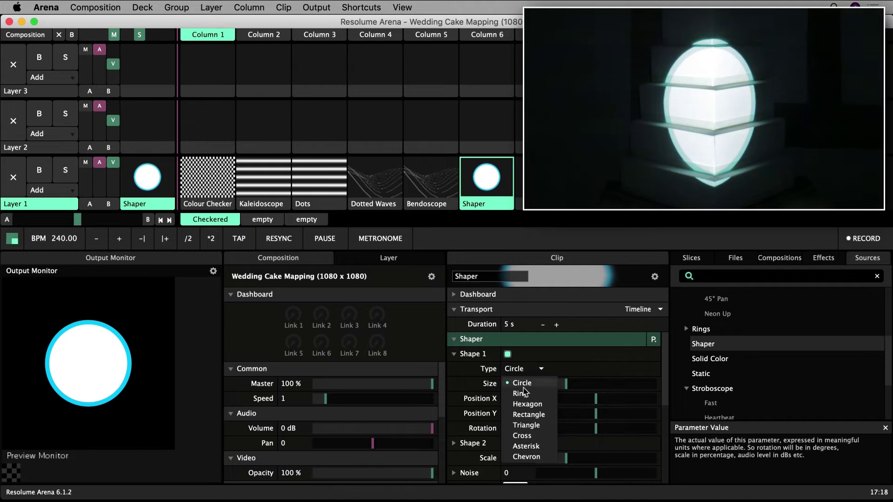
click(526, 425)
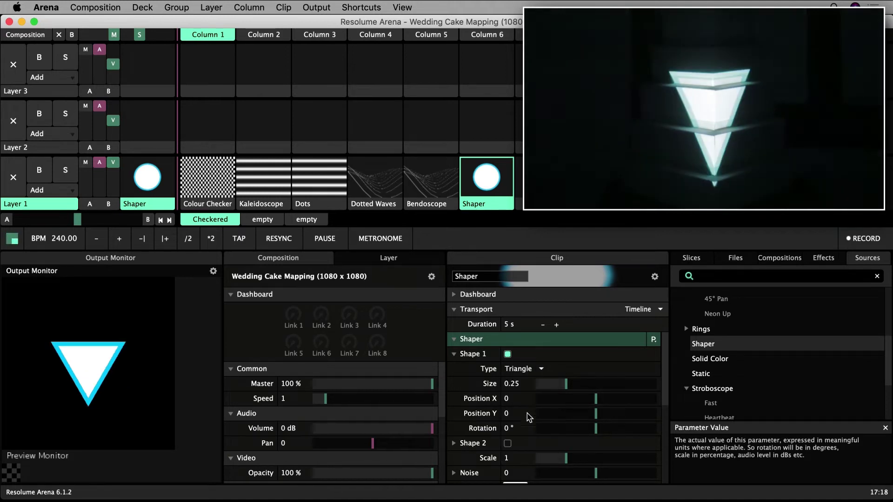
double_click(512, 384)
key(BackSpace)
text(.08)
key(Return)
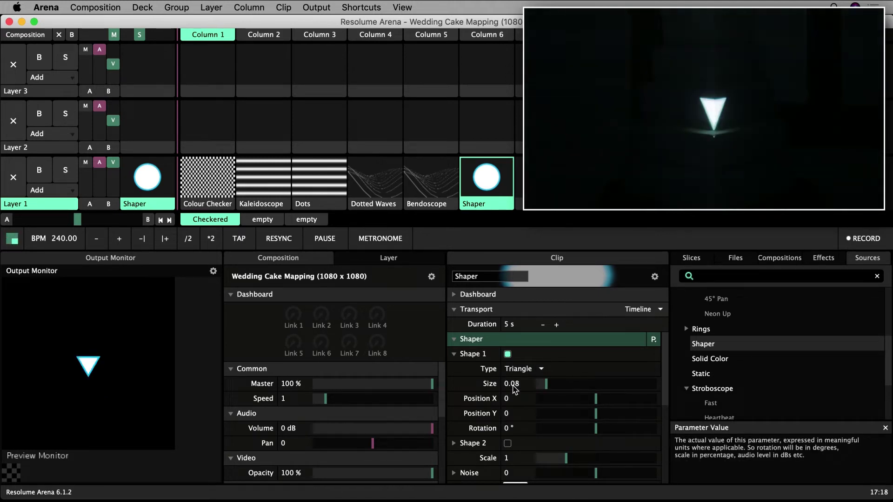
Colour the triangle yellow and drag its Outline down to 0
scroll(485, 445, down, 3)
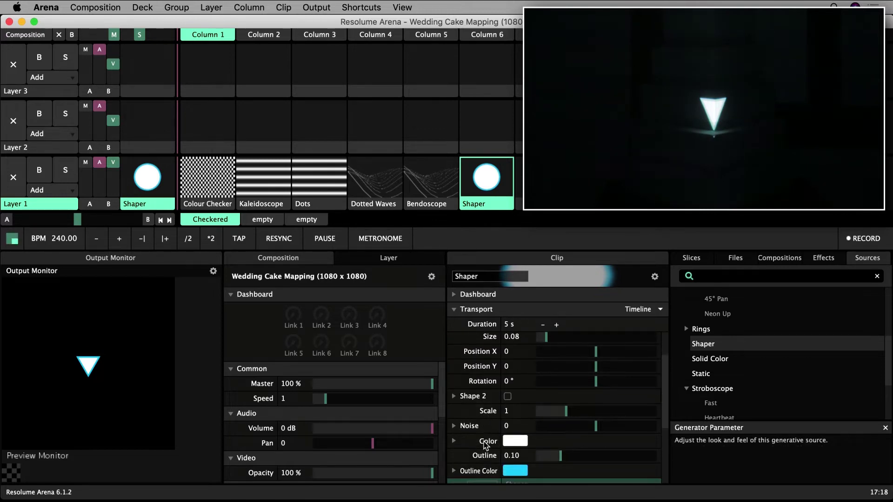
click(485, 445)
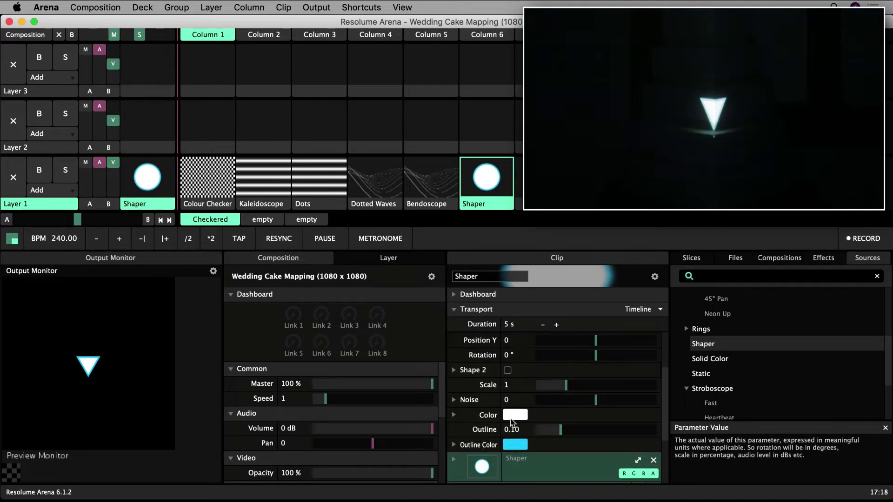
drag(522, 429, 522, 438)
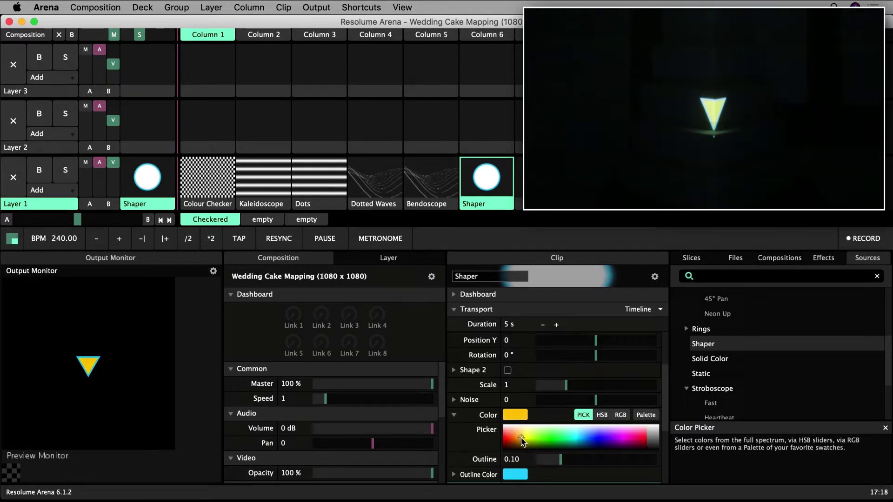
scroll(488, 442, down, 2)
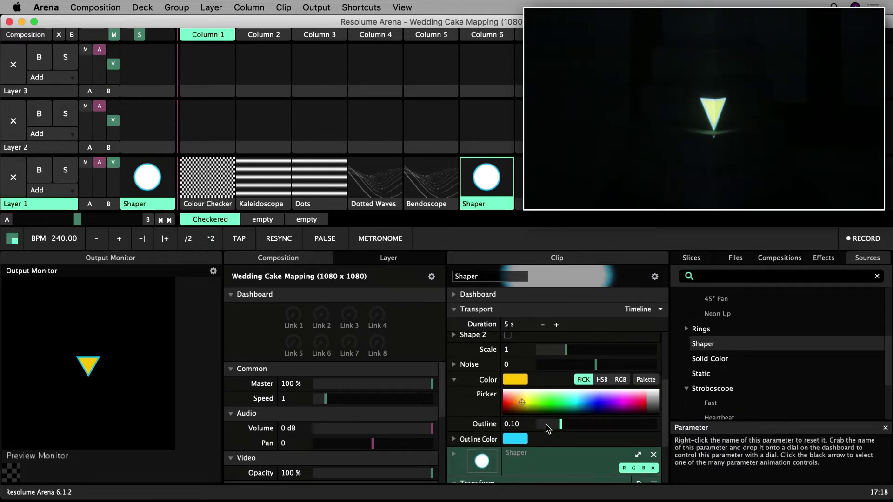
drag(561, 425, 533, 433)
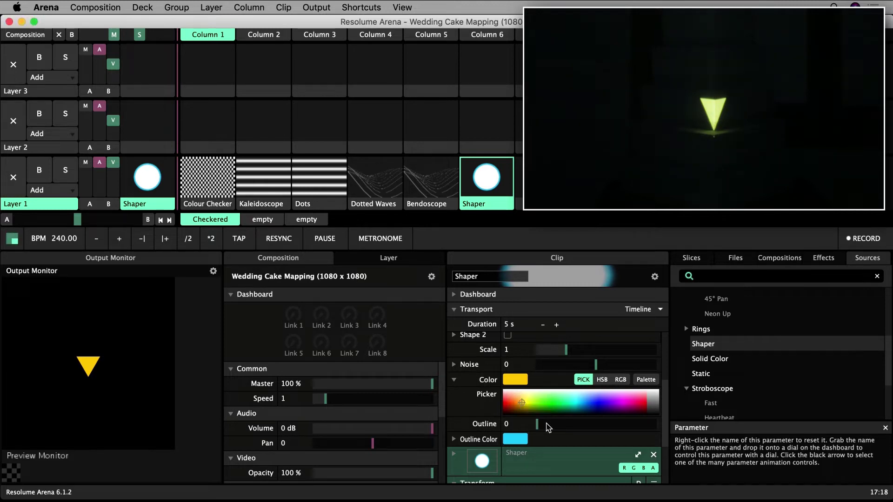
Search effects for 'par' and apply the Fountain particle preset to the Shaper clip
click(823, 258)
drag(745, 296, 669, 297)
text(par)
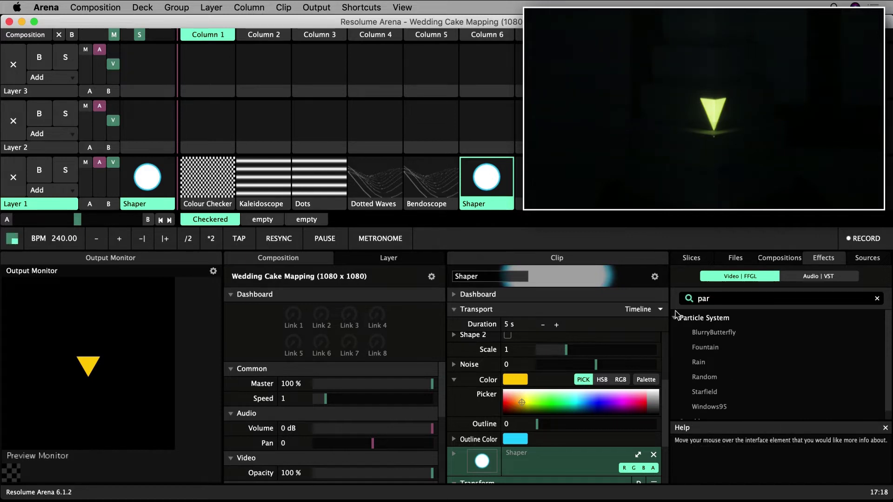
drag(711, 348, 604, 319)
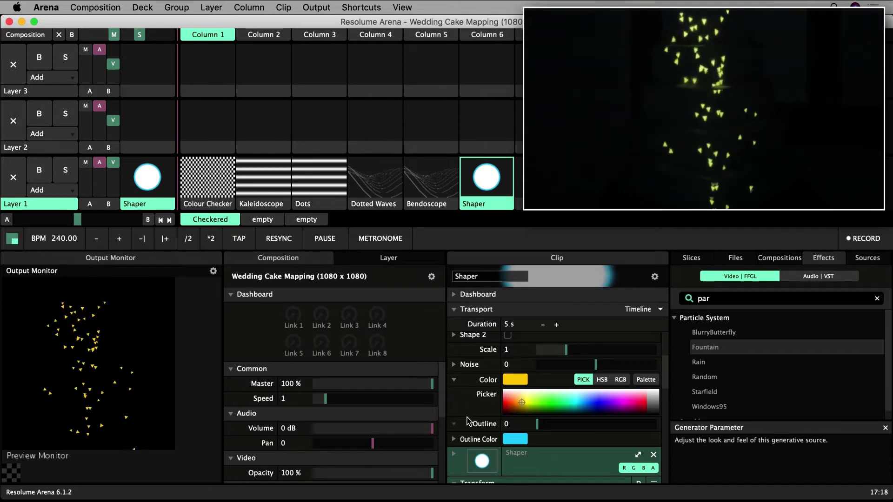
Increase the particle count and lower the particles' Opacity Delta
scroll(470, 420, down, 5)
scroll(469, 422, down, 3)
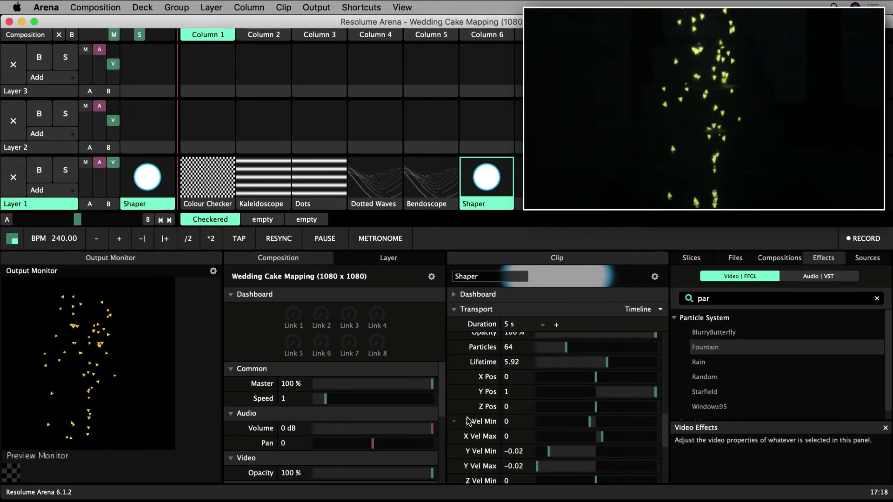
drag(572, 393, 587, 409)
scroll(496, 444, down, 3)
scroll(496, 444, down, 6)
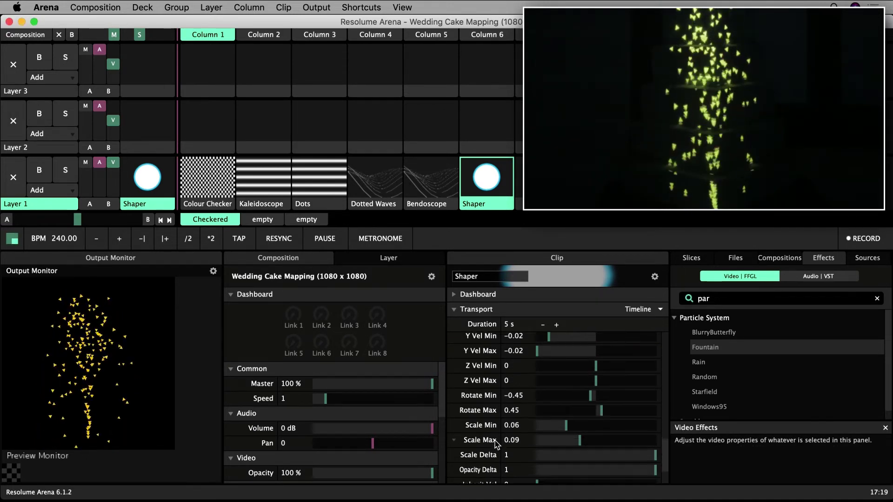
drag(656, 433, 636, 435)
Fine-tune the triangles' colour toward a deeper yellow
scroll(504, 394, up, 10)
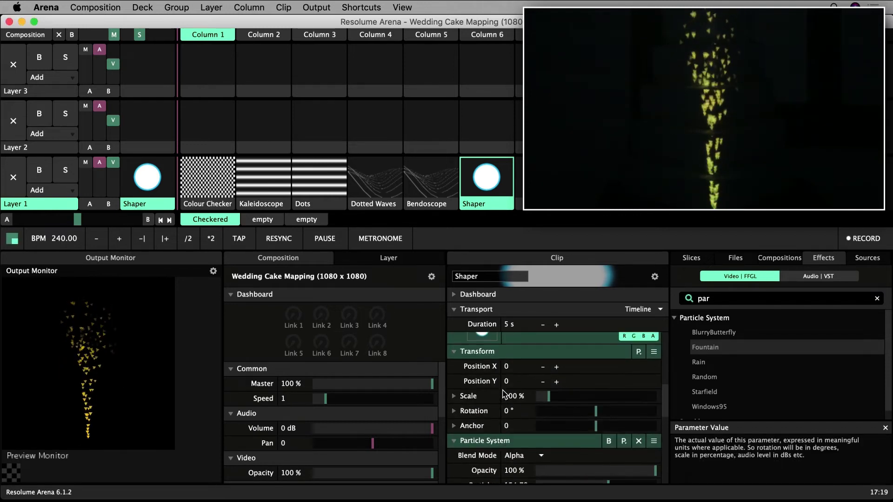
scroll(503, 394, up, 5)
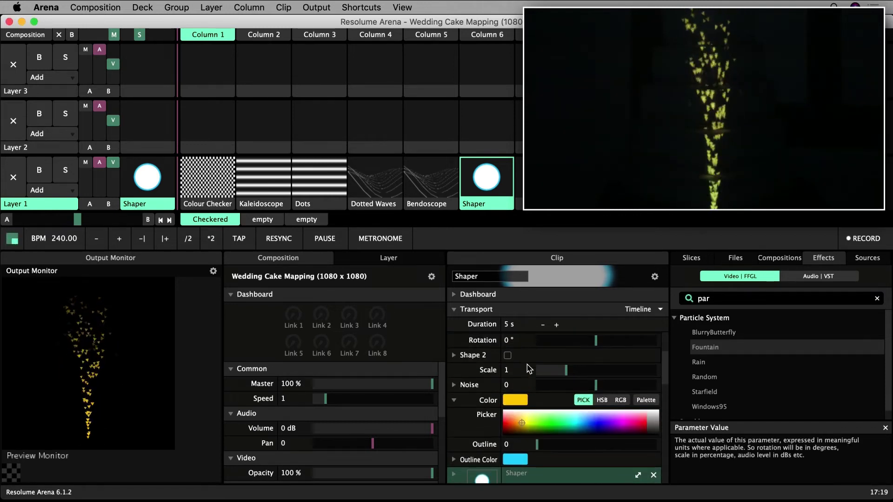
click(515, 401)
click(515, 401)
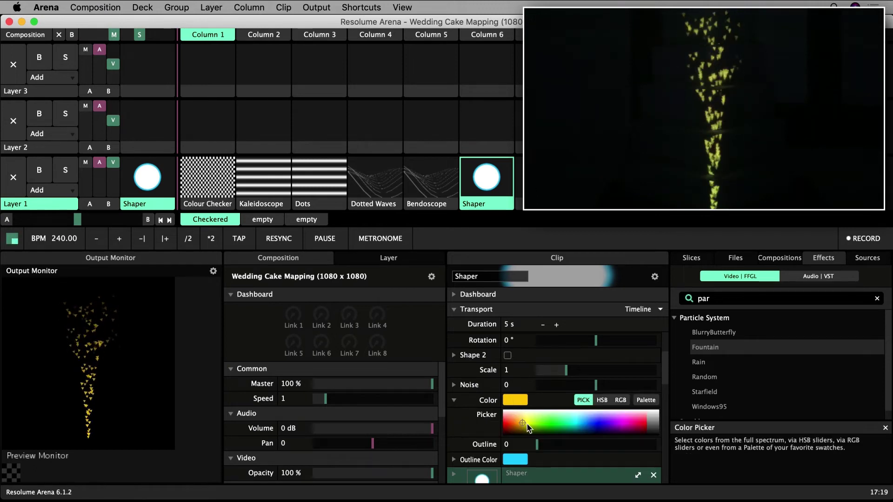
drag(524, 426, 524, 425)
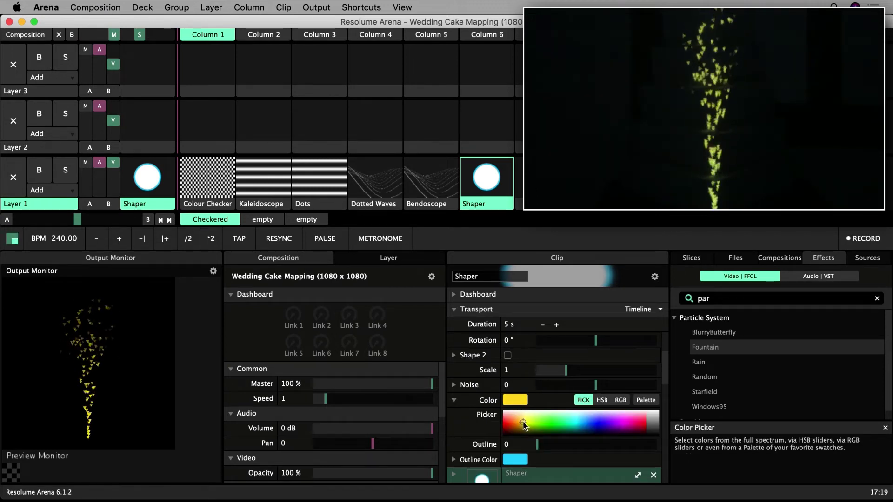
drag(524, 425, 523, 426)
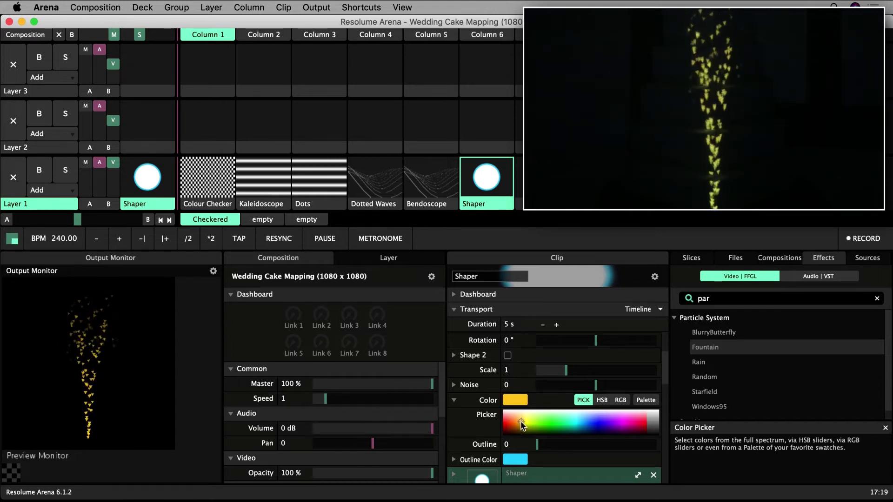
Change the Shaper clip's name to 'Confetti Fountain'
click(488, 277)
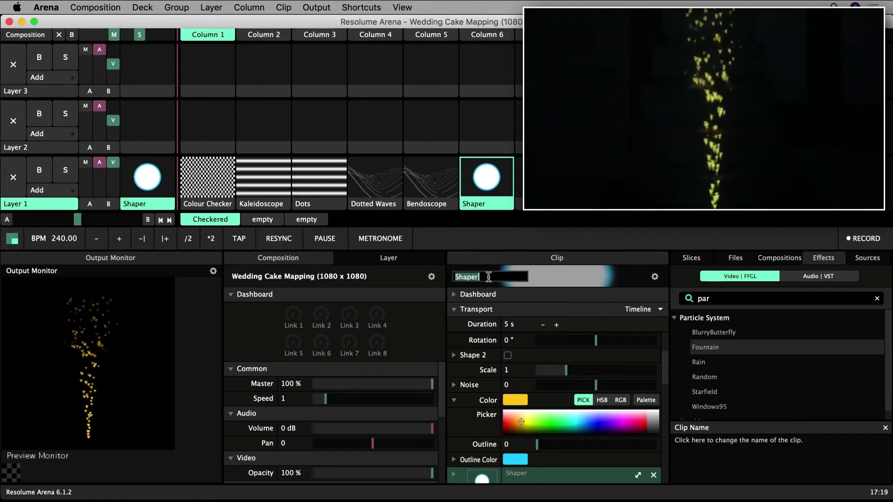
text(COnfett)
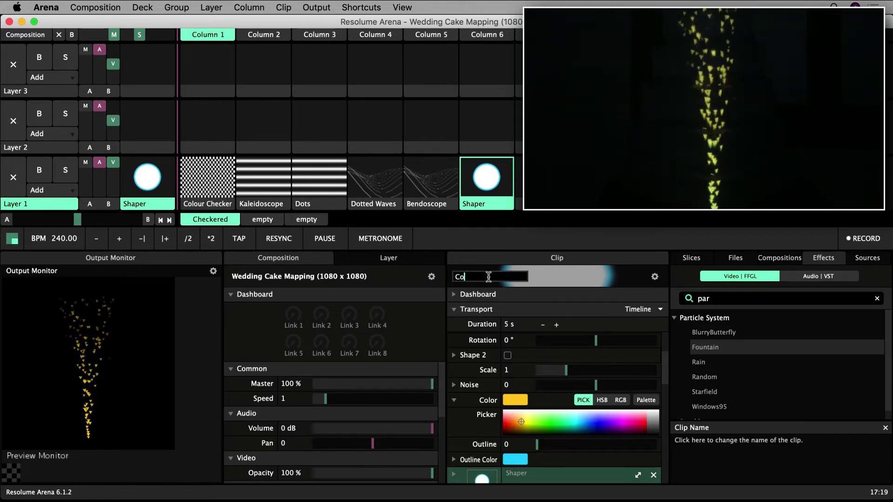
text(tti Fountain)
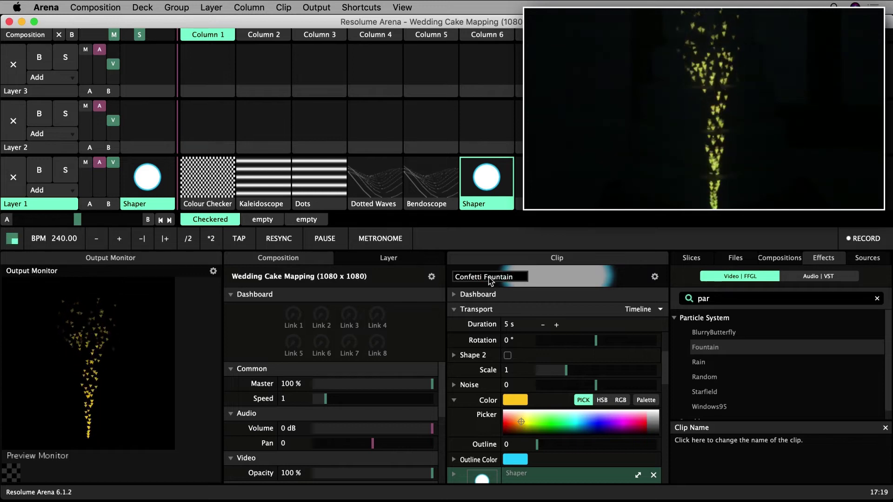
key(Return)
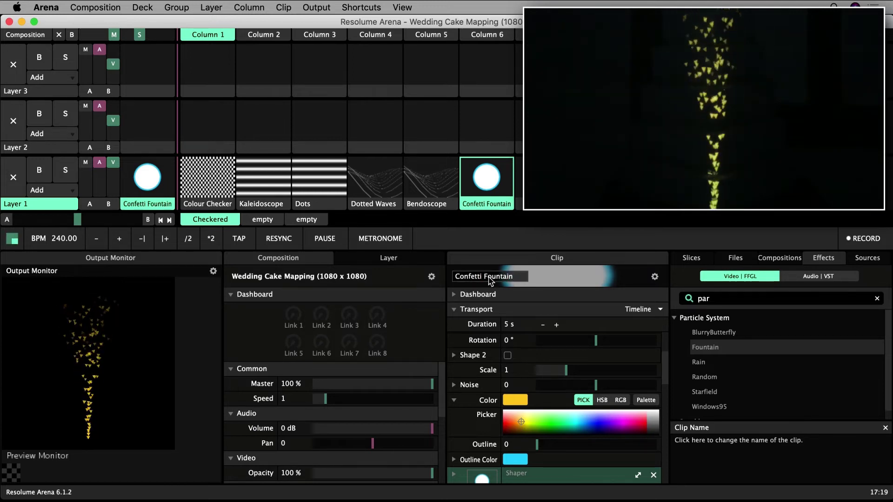
Copy Confetti Fountain into Column 7 and replace its Particle System with the Random preset
drag(486, 198, 541, 208)
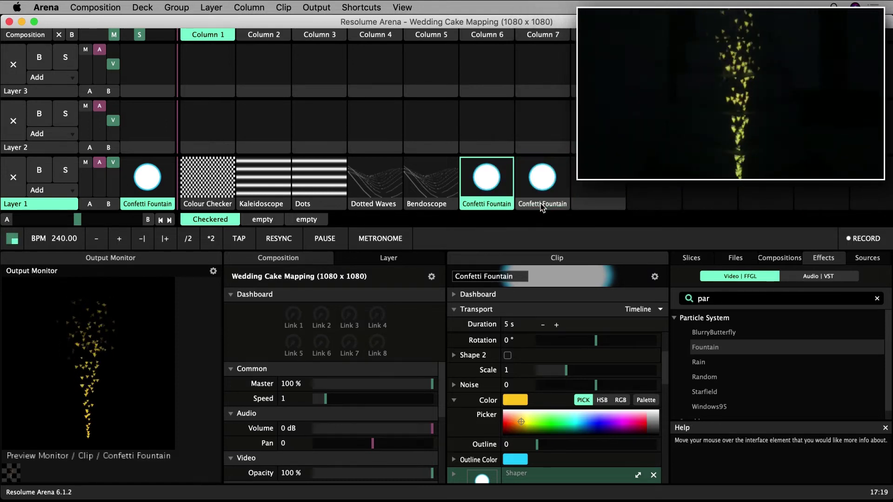
click(544, 187)
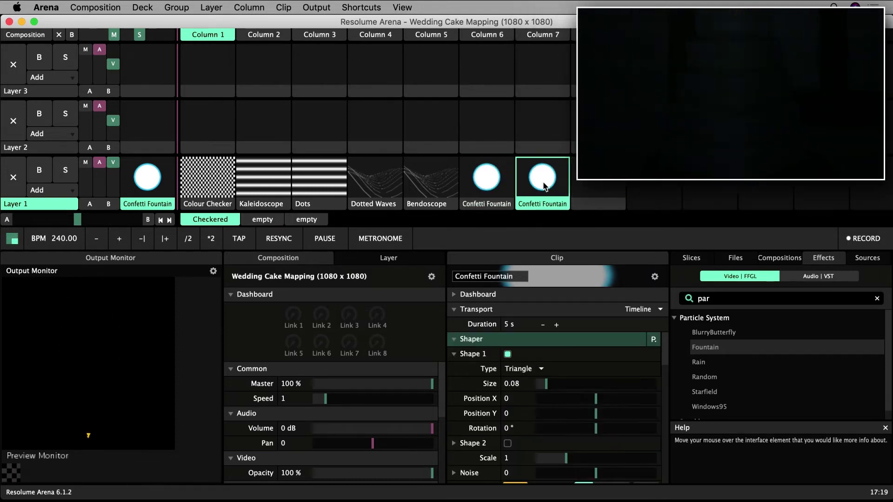
click(455, 341)
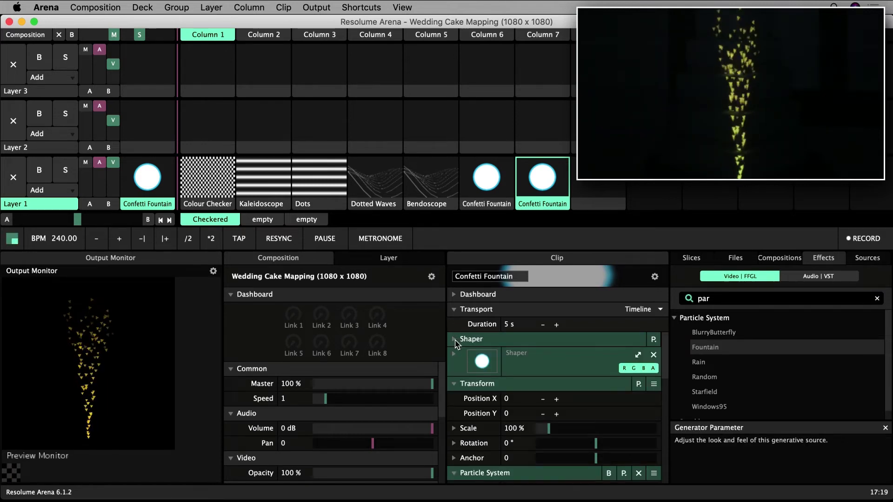
click(453, 384)
click(639, 399)
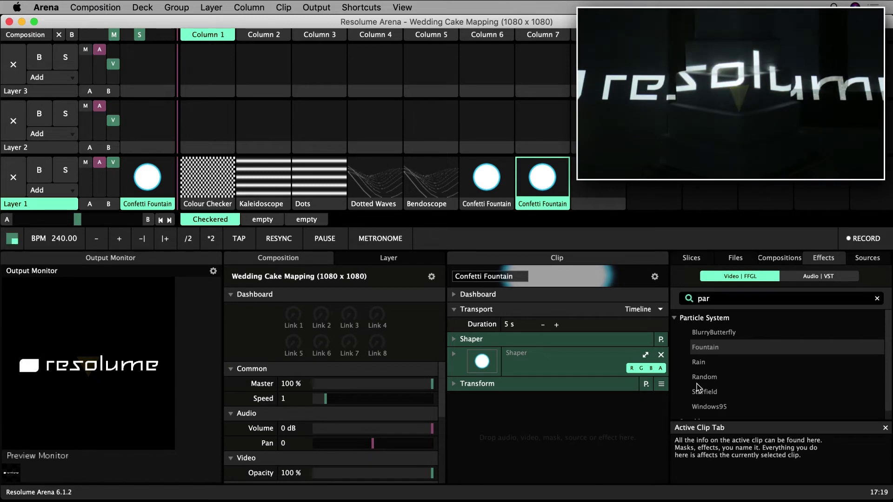
drag(706, 381, 527, 425)
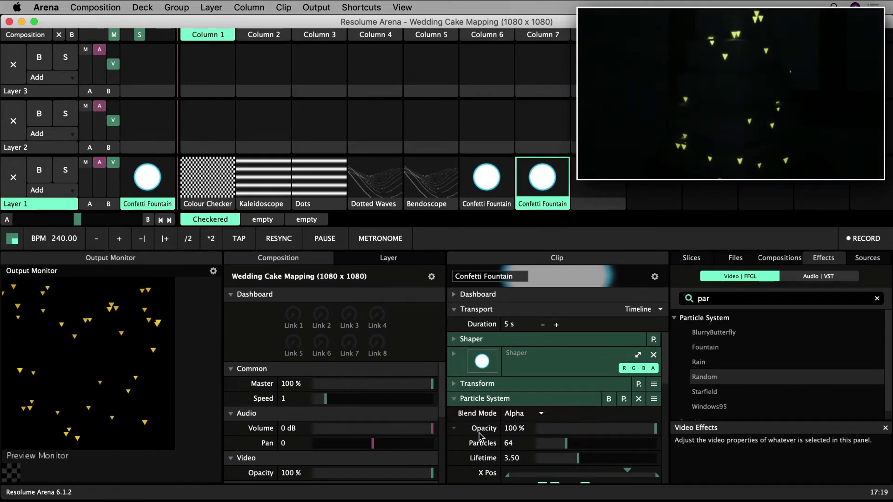
scroll(463, 432, down, 1)
click(457, 389)
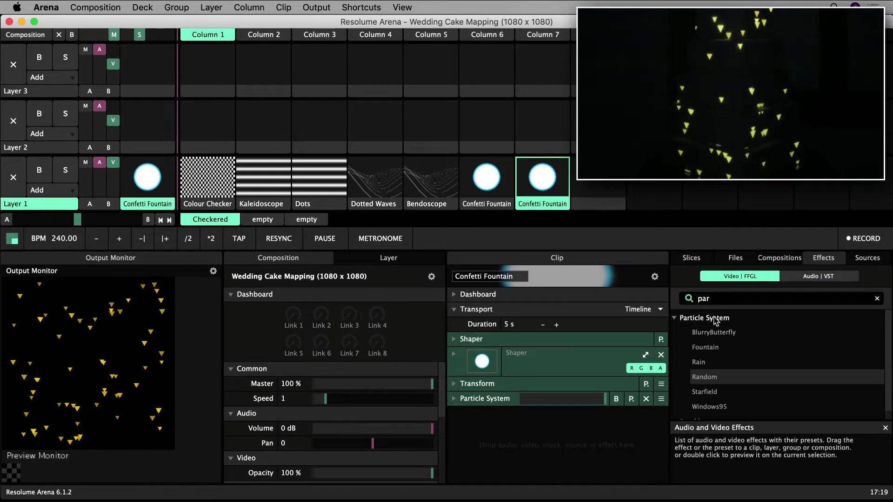
Add Stingy Sphere to the Column 7 clip with Sphere size 1, Extrusion 1, Zoom 0.55
click(681, 302)
text(stin)
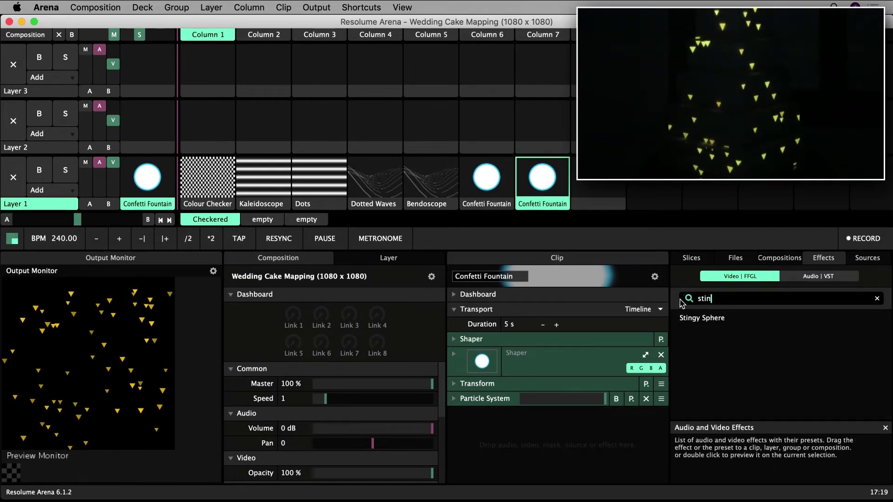
drag(700, 318, 502, 435)
scroll(502, 436, down, 5)
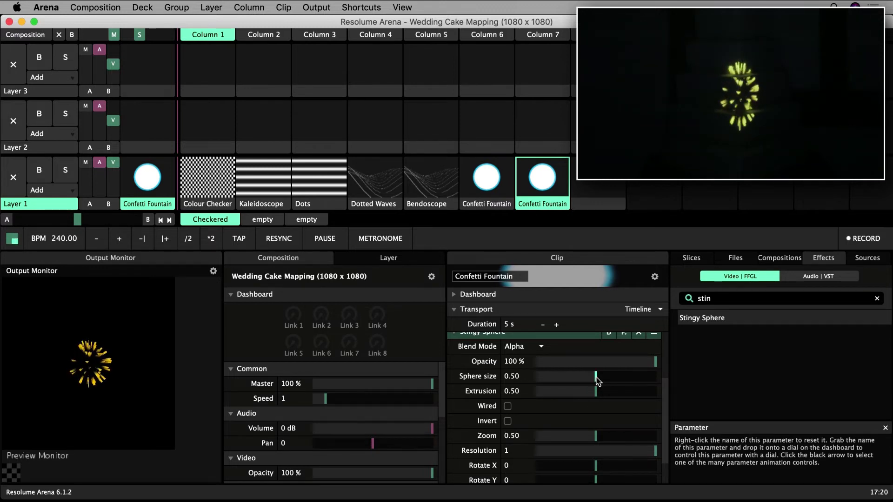
drag(597, 381, 666, 380)
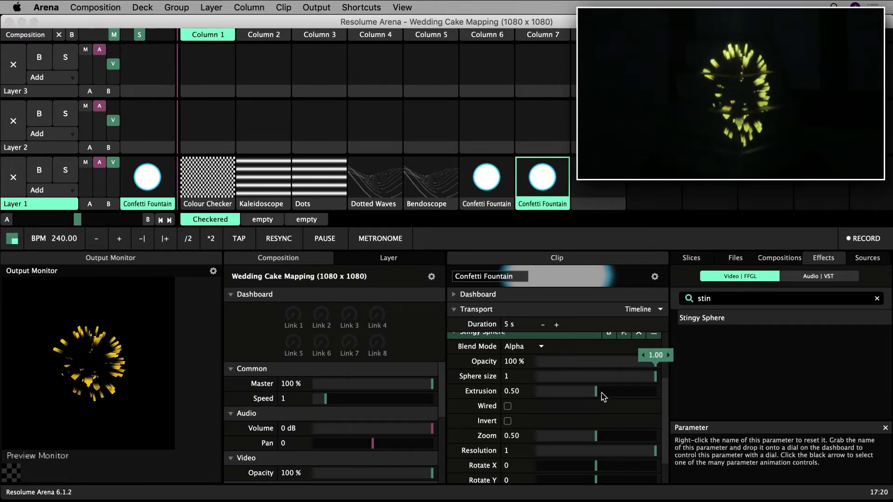
drag(598, 391, 668, 402)
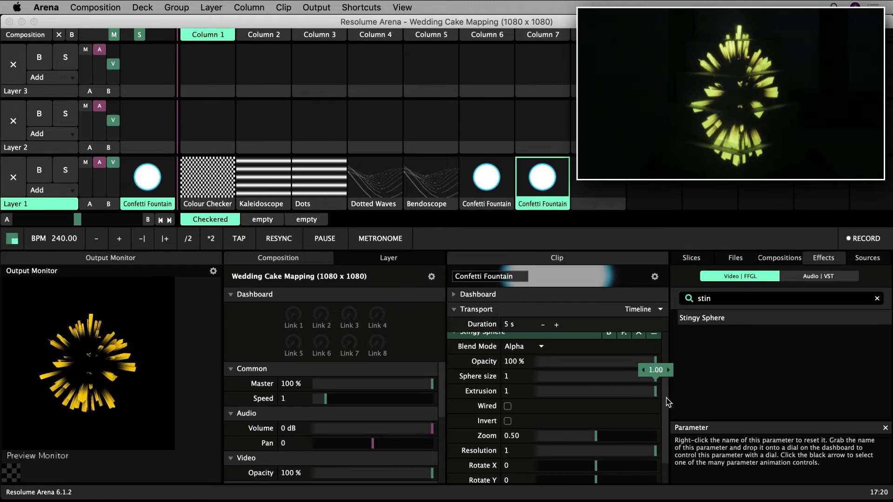
drag(596, 436, 603, 438)
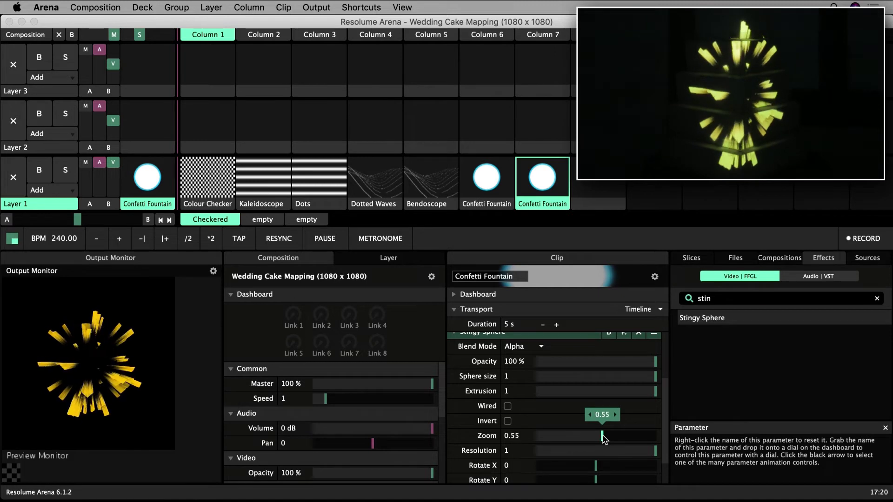
scroll(484, 392, up, 3)
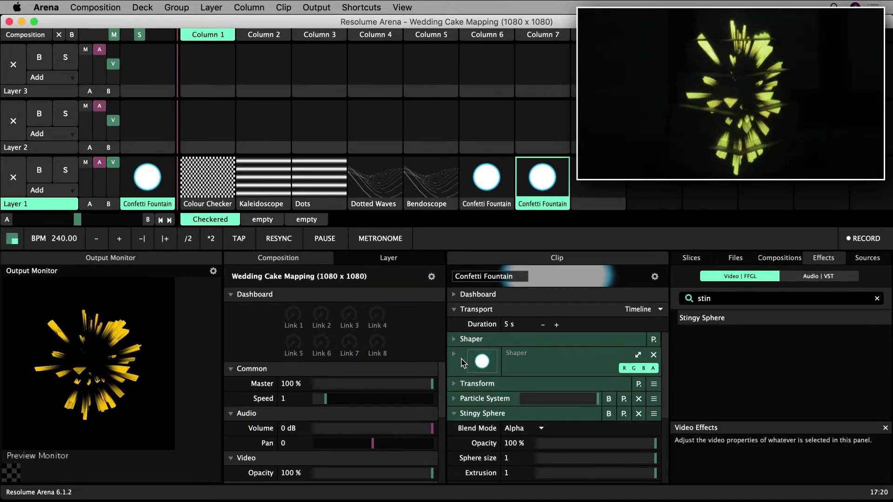
Change the particle shape to a circle and shrink it to size 0.04
click(454, 355)
click(523, 369)
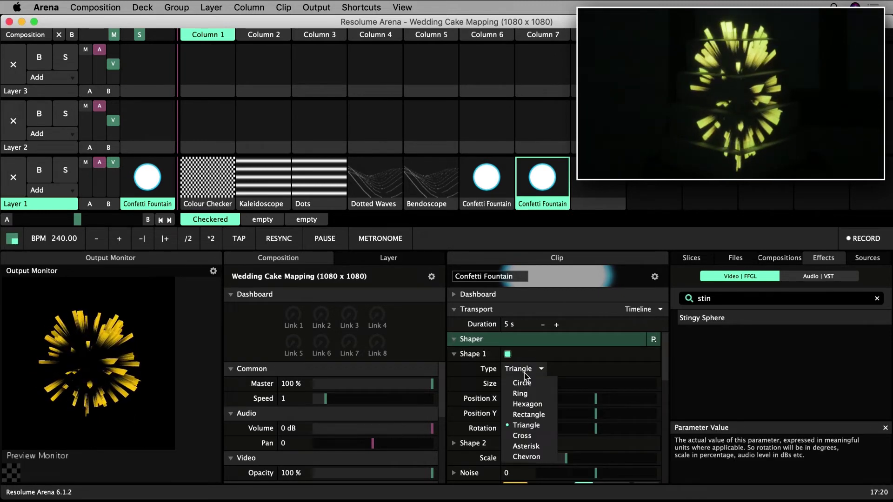
click(525, 383)
drag(545, 386, 542, 390)
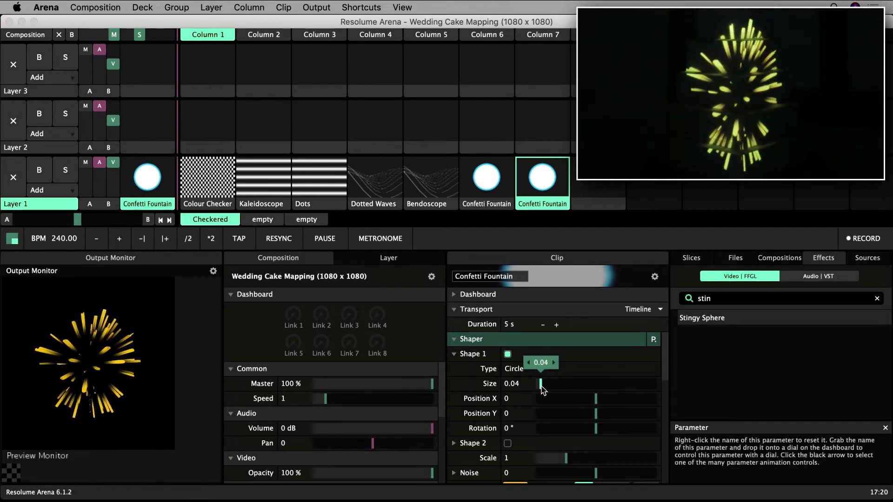
Add Stingy Sphere to the clip and animate Rotate Y on a slow timeline (speed 0.11)
drag(701, 317, 465, 376)
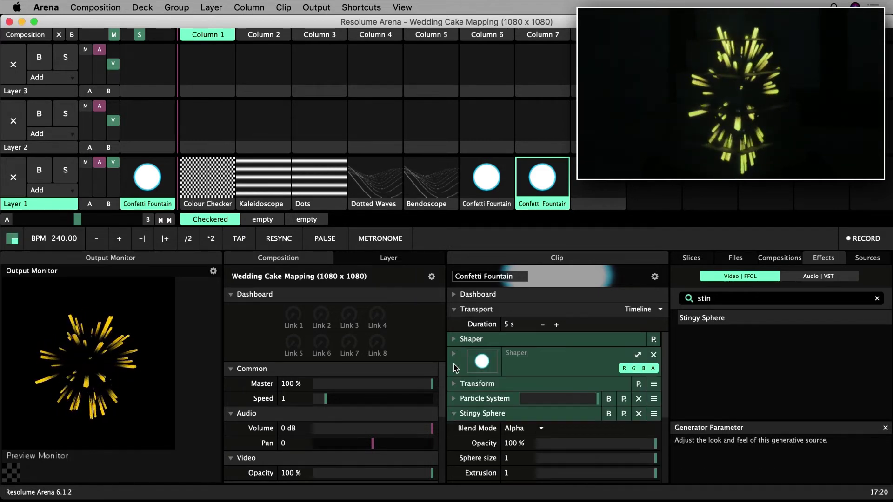
scroll(462, 400, down, 2)
scroll(462, 400, down, 3)
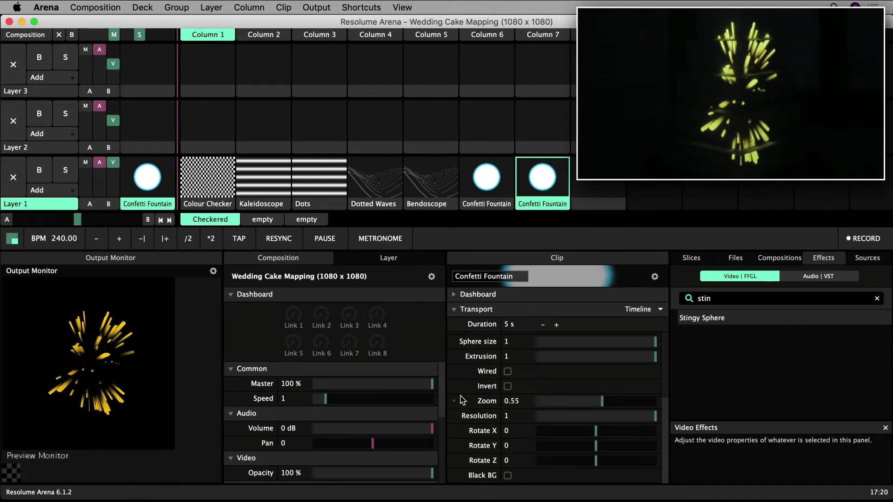
click(454, 446)
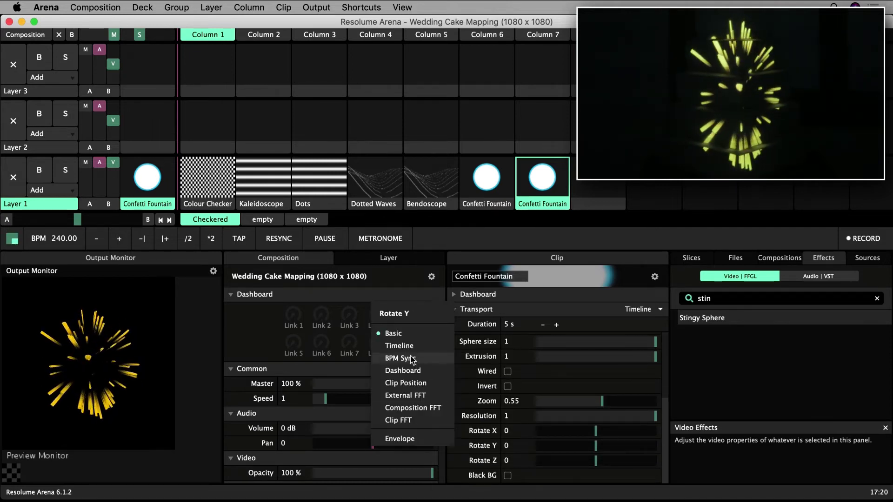
click(400, 346)
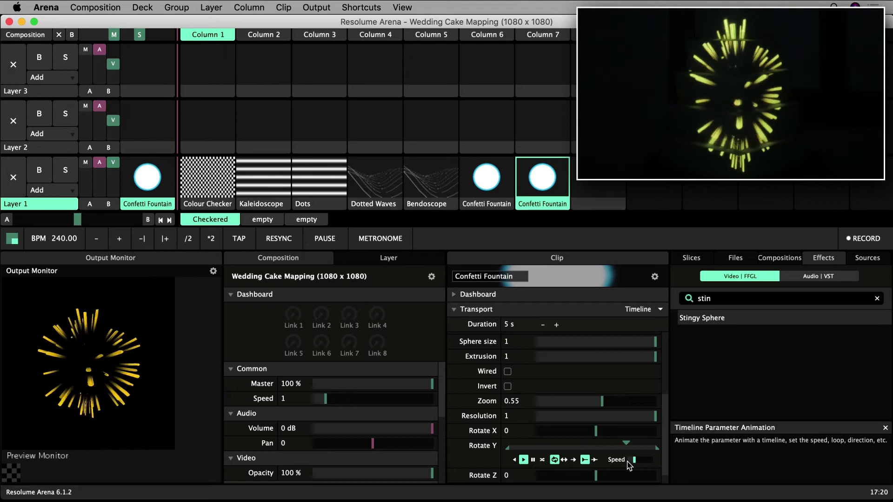
drag(634, 460, 631, 464)
Rename the Column 7 Confetti Fountain clip to 'Spiked Sphere'
click(506, 277)
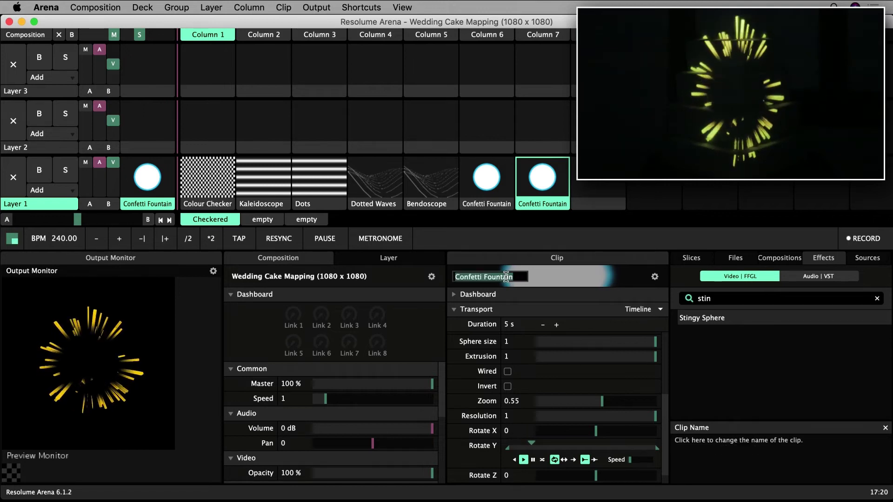
text(Spiked)
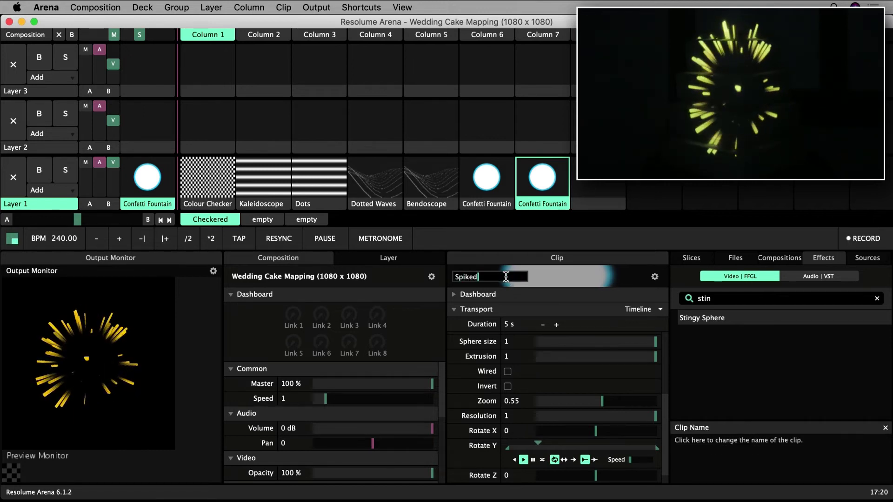
text( Sphere)
key(Return)
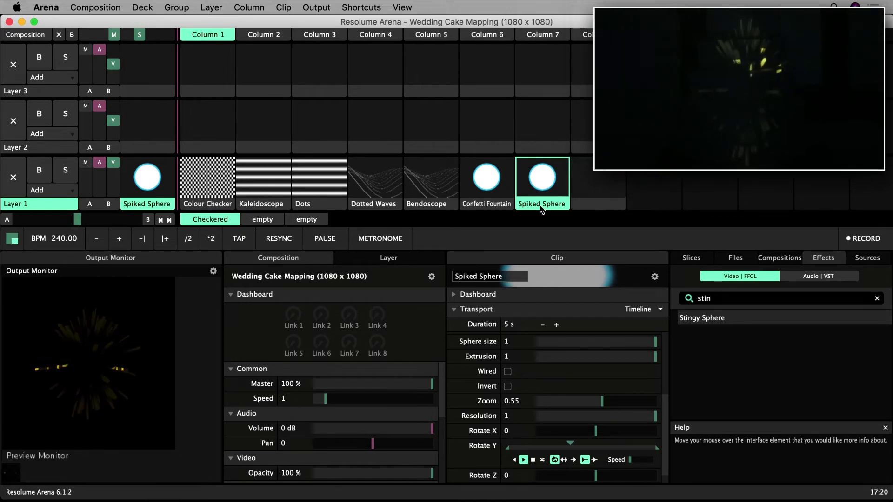
Copy Spiked Sphere into Column 8 and remove its Particle System and Stingy Sphere effects
drag(542, 209, 606, 180)
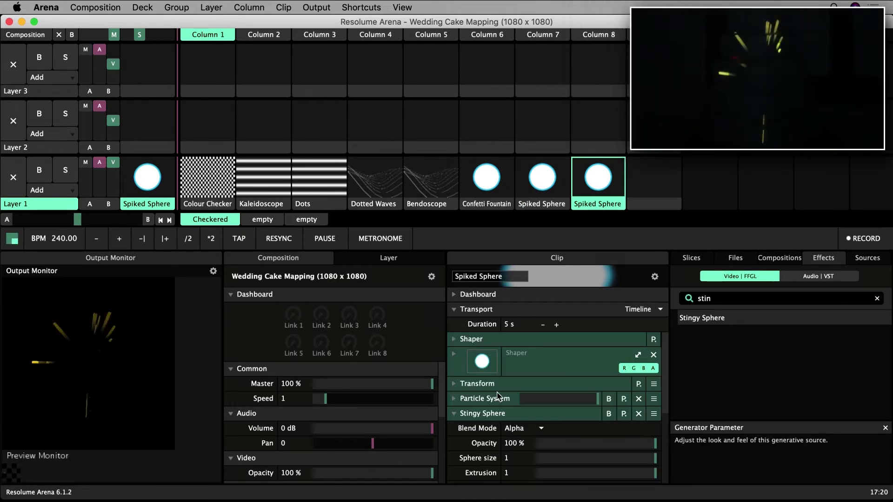
click(457, 415)
click(651, 399)
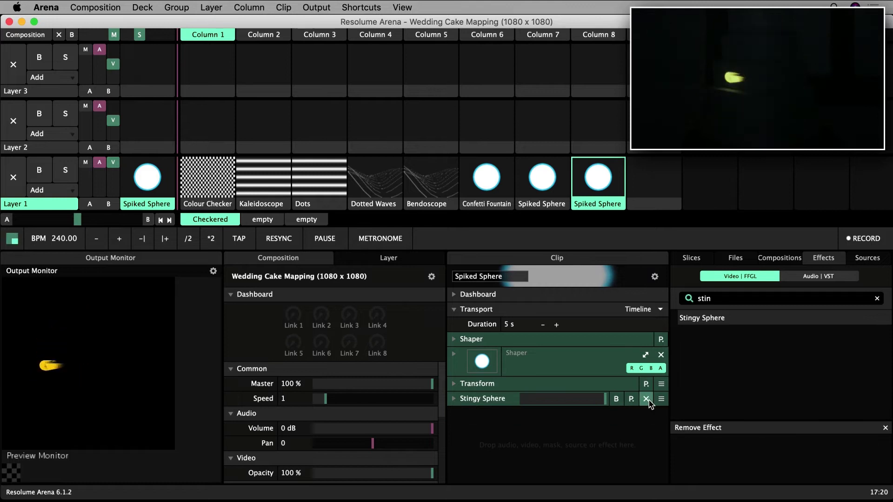
click(647, 398)
Make the Shaper a triangle rotated 180°, centred vertically
click(454, 339)
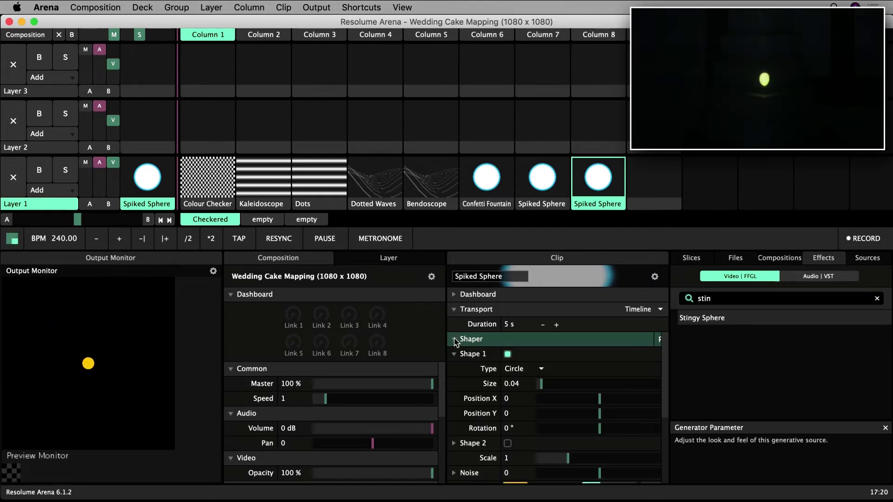
click(525, 369)
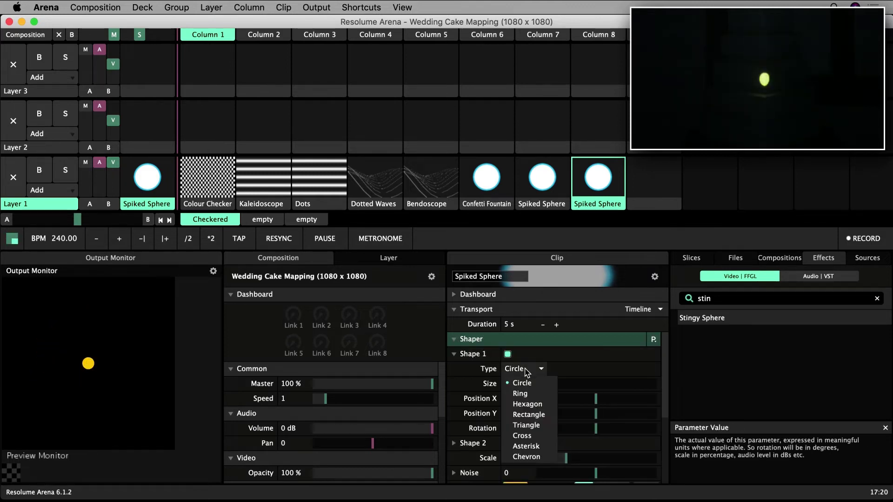
click(526, 425)
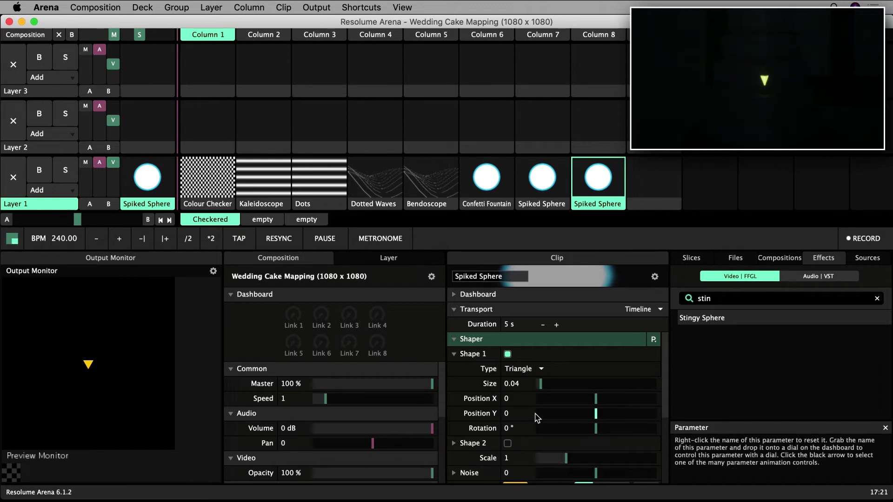
drag(596, 428, 677, 438)
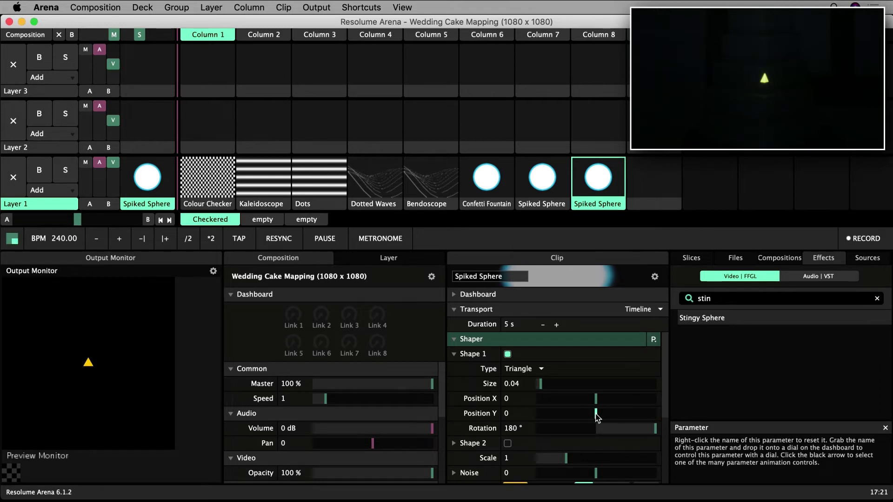
mouse_move(597, 416)
mouse_down()
mouse_move(612, 417)
mouse_move(597, 416)
mouse_up()
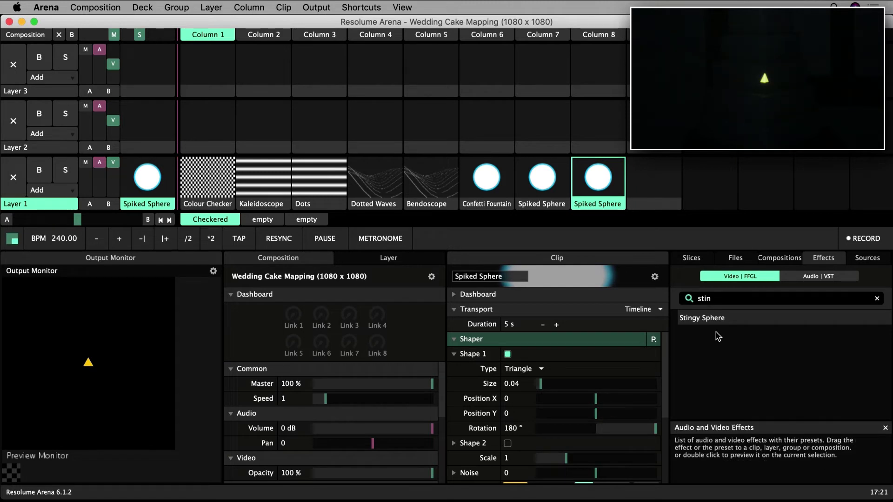
Search the effects for 'spa' and add Sparkles to the Column 8 clip
click(683, 297)
key(BackSpace)
key(BackSpace)
key(BackSpace)
text(pa)
drag(692, 348, 558, 279)
Enlarge the Shaper triangle from size 0.04 to 0.44
click(457, 342)
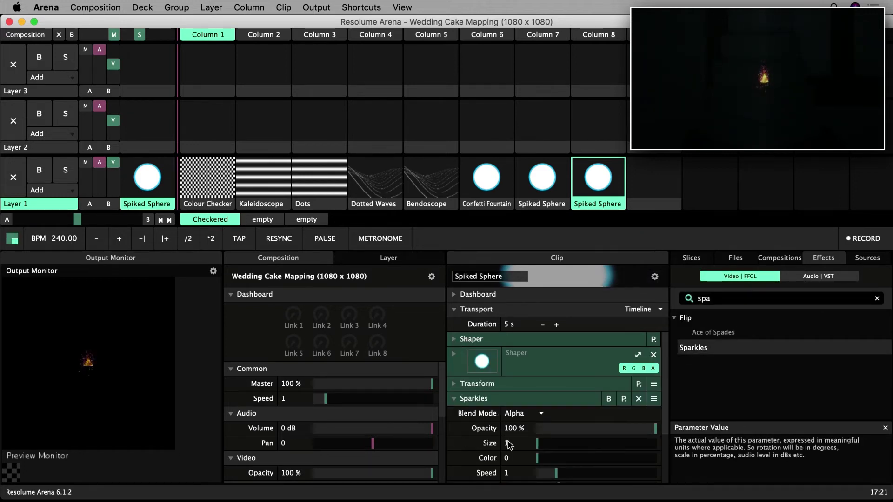
scroll(505, 430, down, 3)
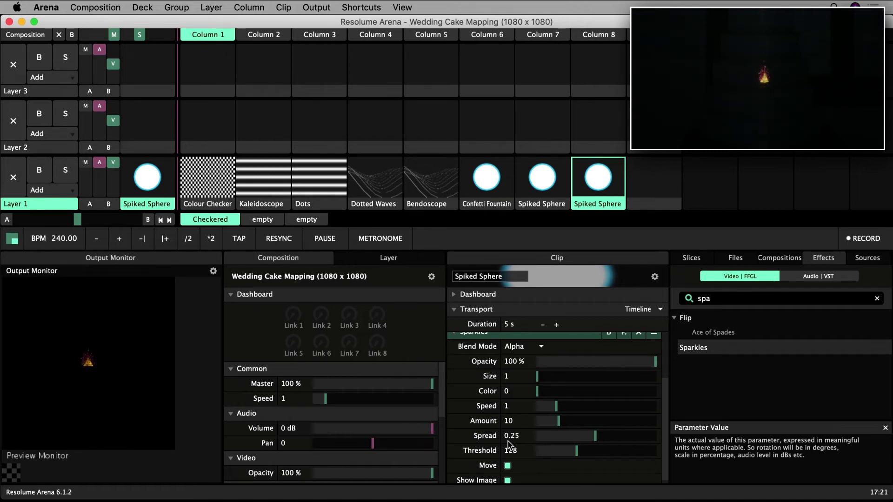
scroll(493, 418, up, 3)
click(455, 340)
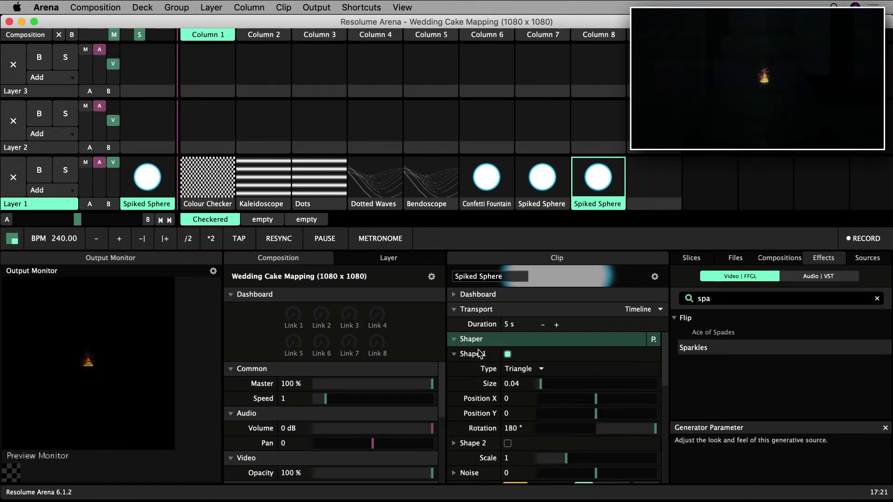
drag(541, 385, 591, 393)
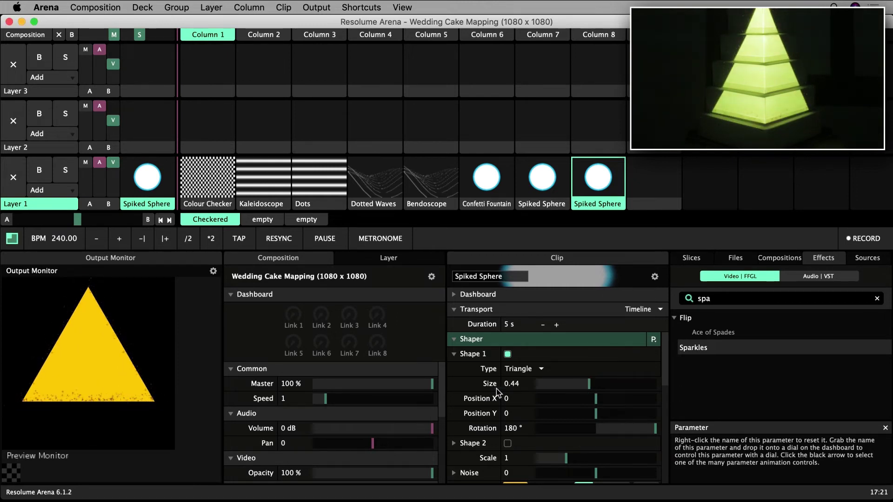
Animate the triangle's size on a bouncing timeline
click(454, 385)
click(399, 285)
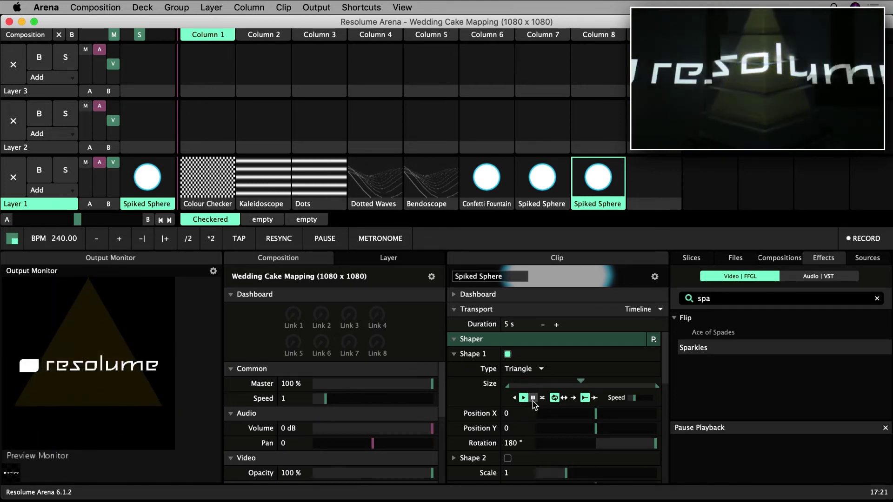
click(564, 398)
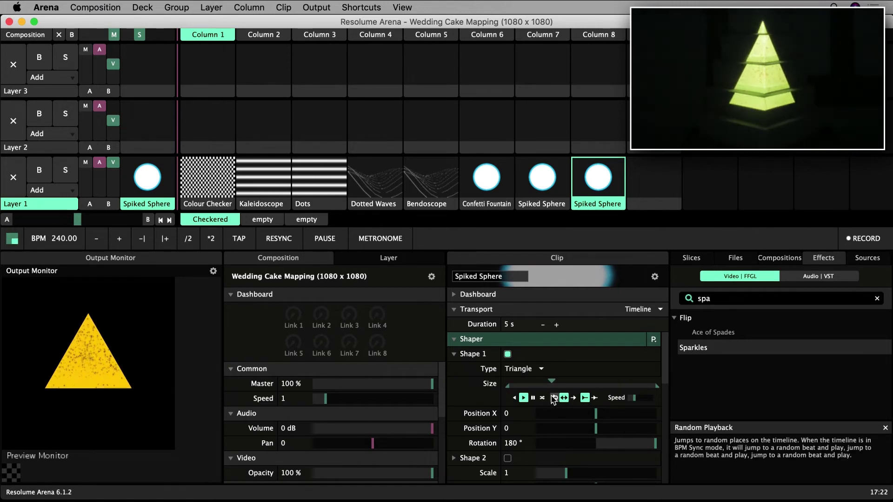
Cap the size animation at 0.59 and slow its speed to 0.32
click(533, 397)
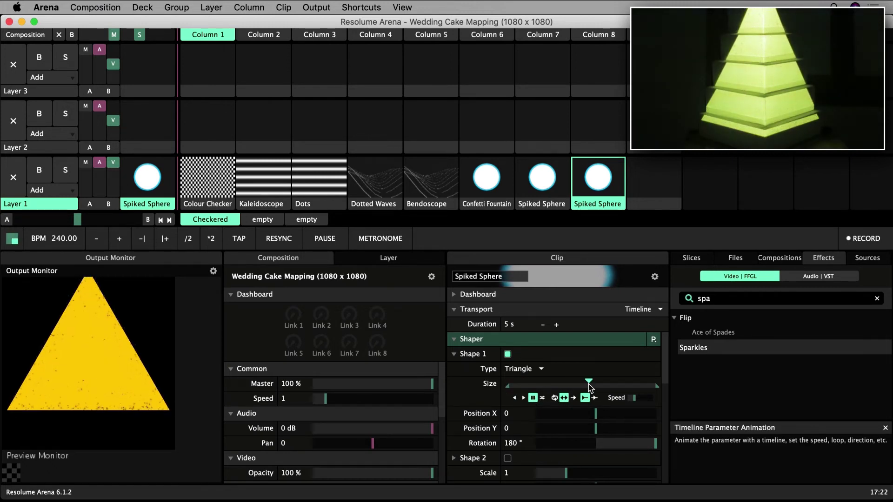
mouse_move(589, 385)
mouse_down()
mouse_move(607, 389)
mouse_move(598, 386)
mouse_up()
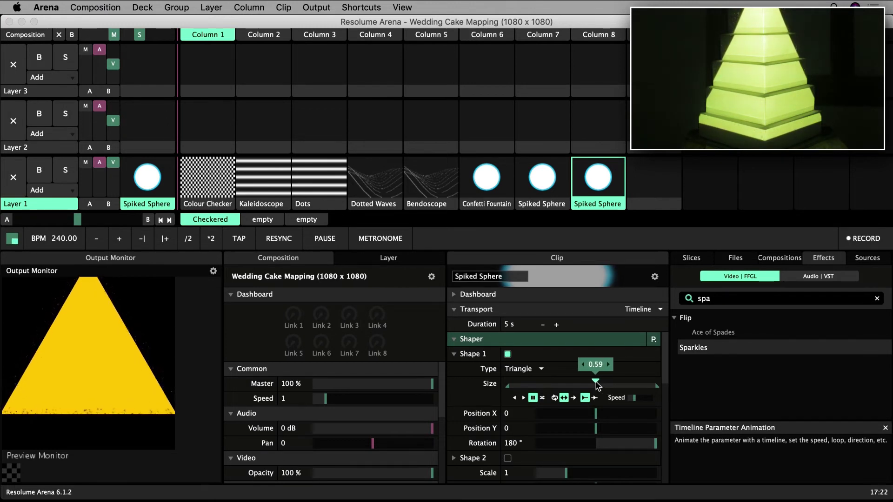
mouse_move(657, 389)
mouse_down()
mouse_move(511, 387)
mouse_move(519, 392)
mouse_up()
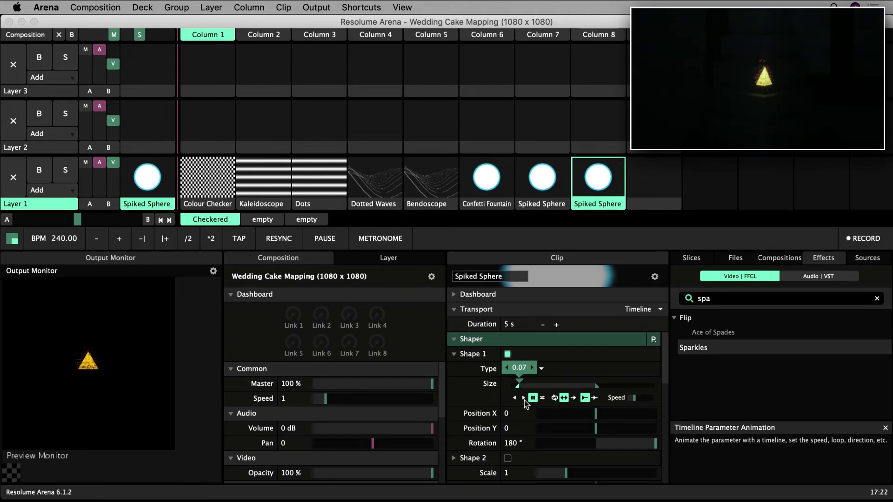
click(523, 399)
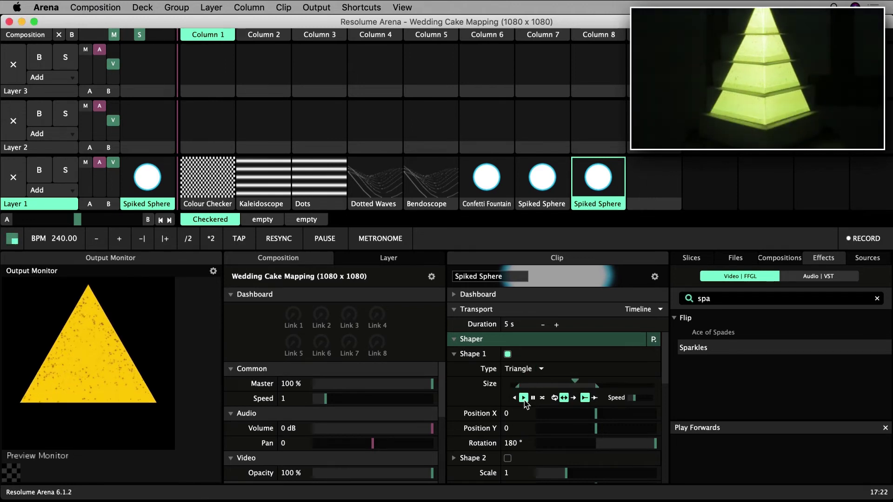
click(513, 398)
mouse_move(635, 400)
drag(636, 400, 632, 400)
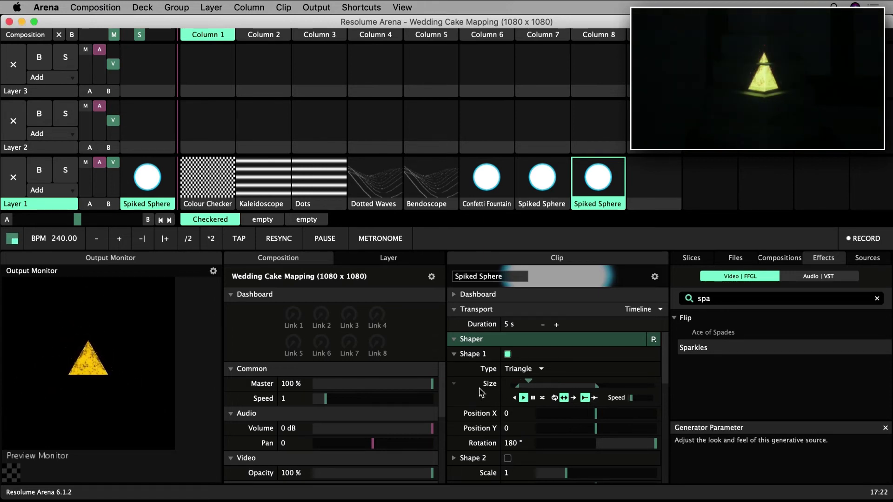
Switch the triangle size animation to an envelope with a Sine In/Out curve
click(455, 389)
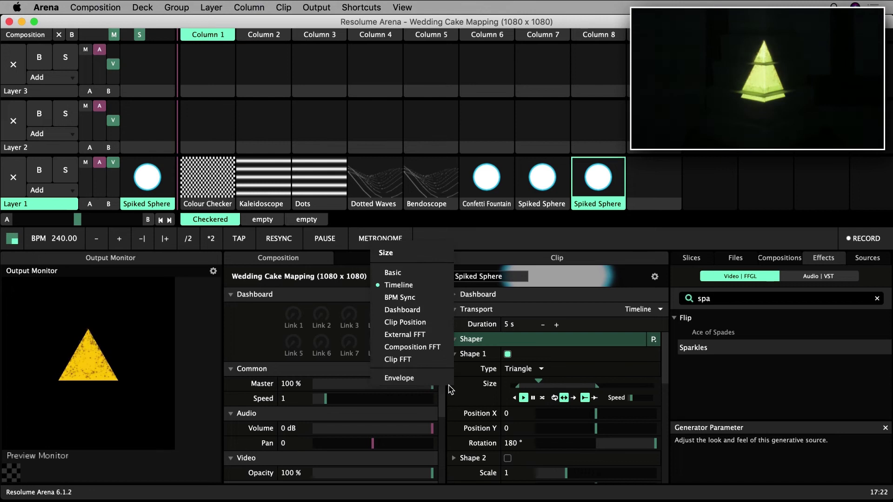
click(399, 380)
scroll(496, 447, down, 3)
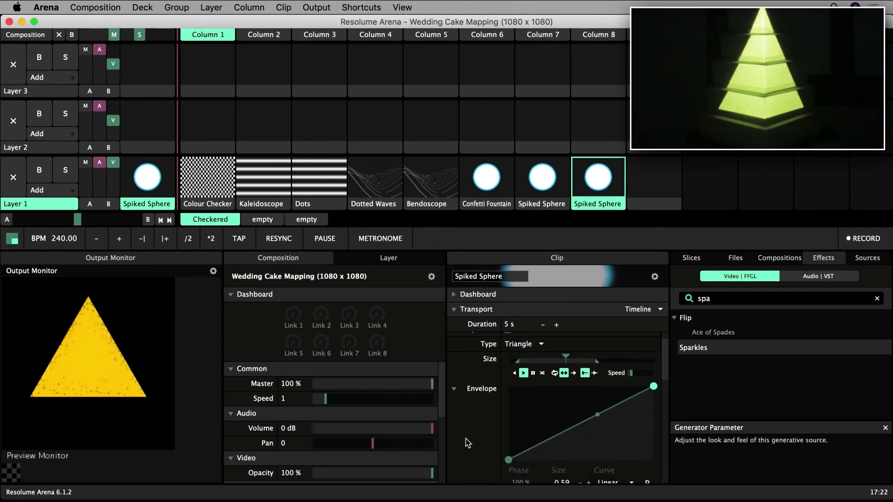
click(625, 470)
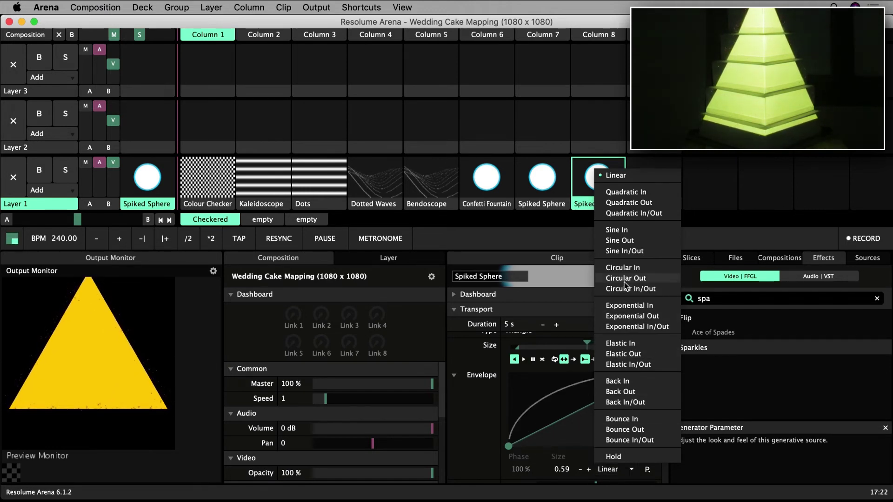
click(629, 252)
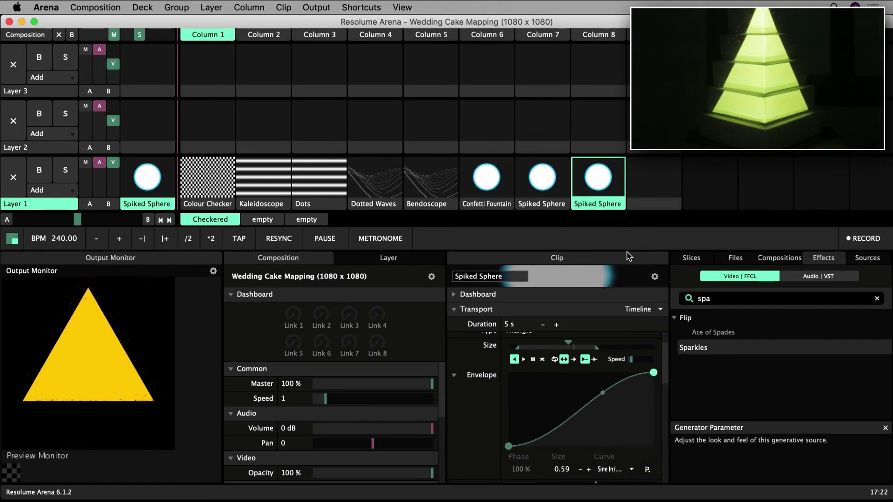
scroll(486, 417, down, 10)
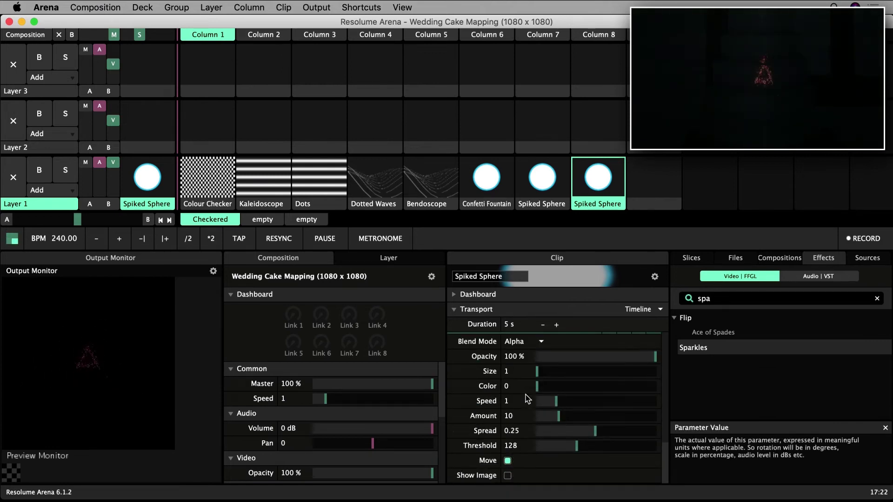
Set Sparkles colour to 0.60, Amount to about 7.5 and Size to about 1.14
drag(537, 386, 606, 389)
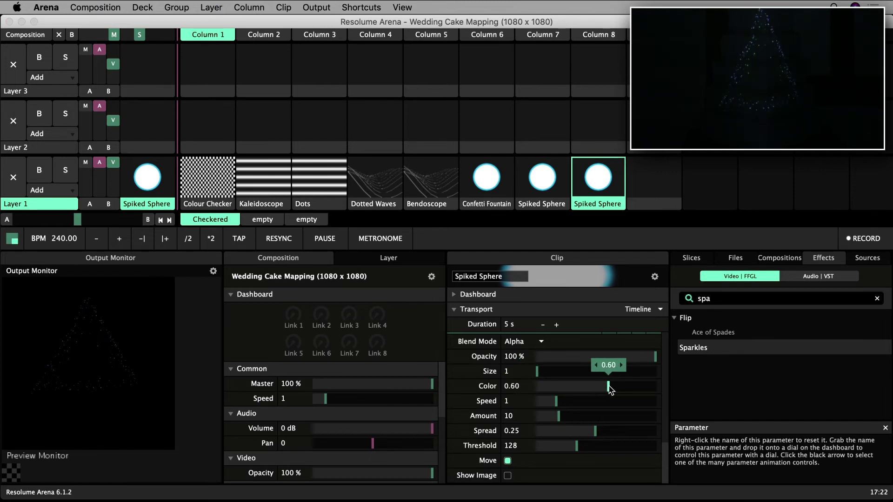
drag(539, 378, 561, 375)
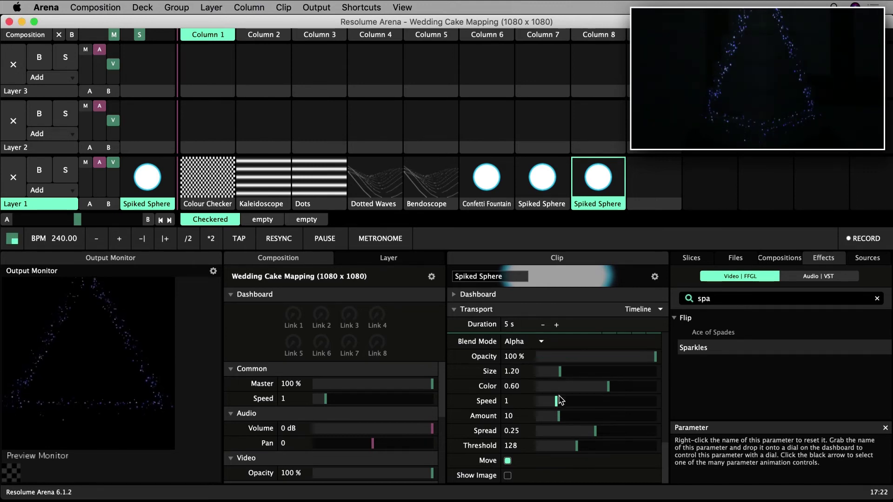
drag(559, 416, 622, 434)
drag(560, 371, 551, 375)
Collapse the Sparkles, Shape 1 and Shaper parameter sections
scroll(520, 374, up, 4)
click(455, 394)
scroll(455, 396, up, 2)
scroll(456, 396, up, 1)
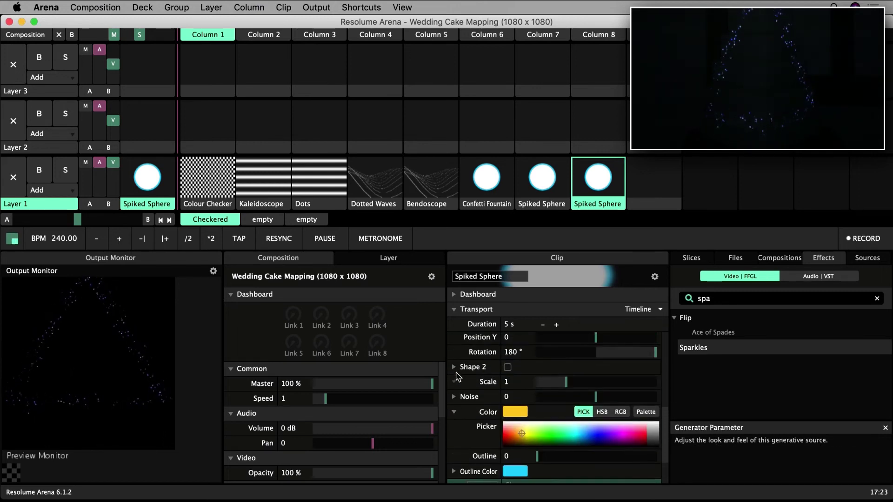
scroll(454, 367, up, 10)
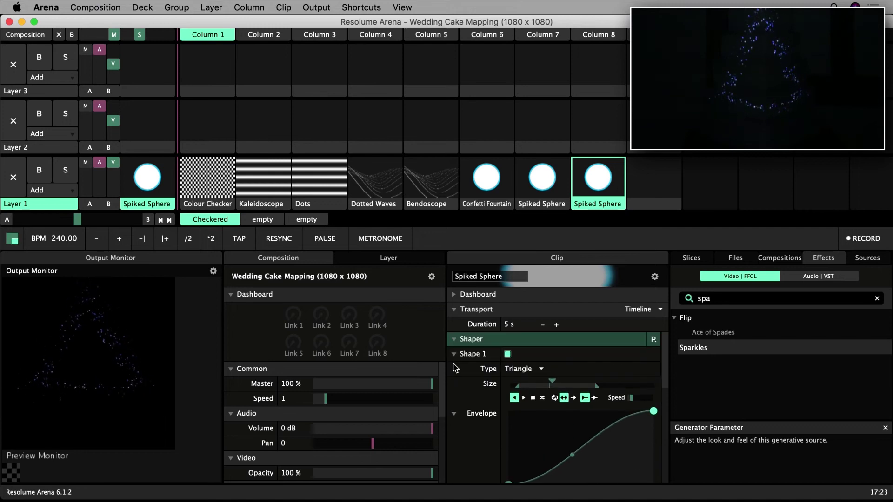
click(454, 355)
click(455, 341)
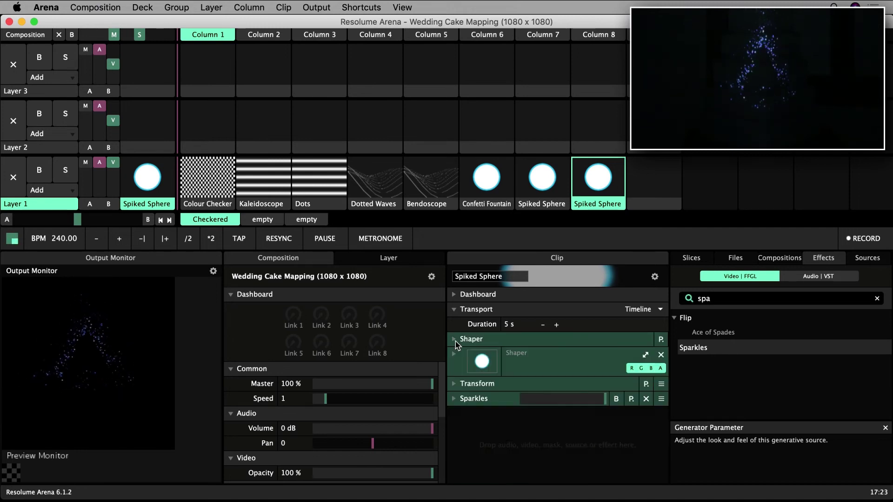
Rename the Column 8 clip to 'Sparkle Triangle' and search effects for 'Vig'
click(486, 277)
text(Sparkle Trian)
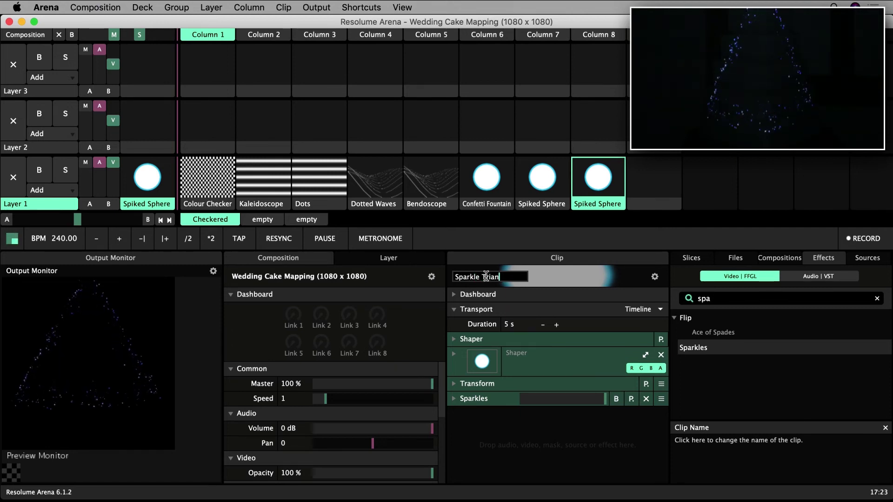
text(gle)
key(Return)
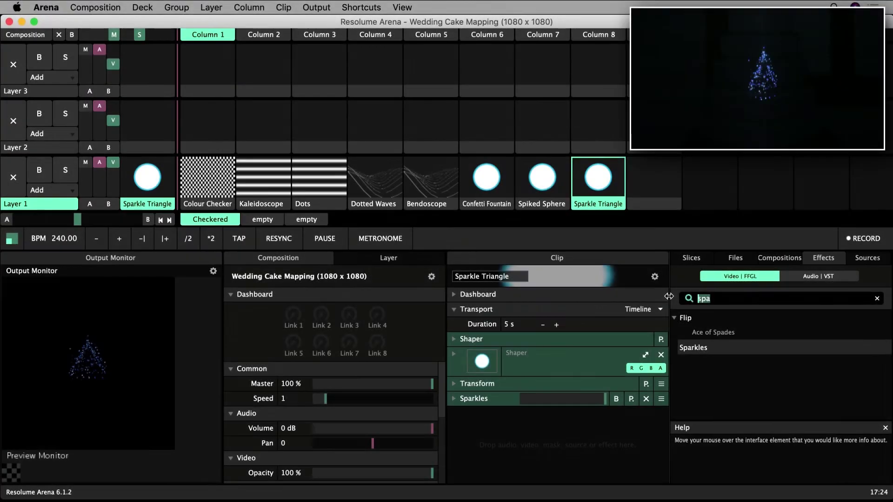
text(Vig)
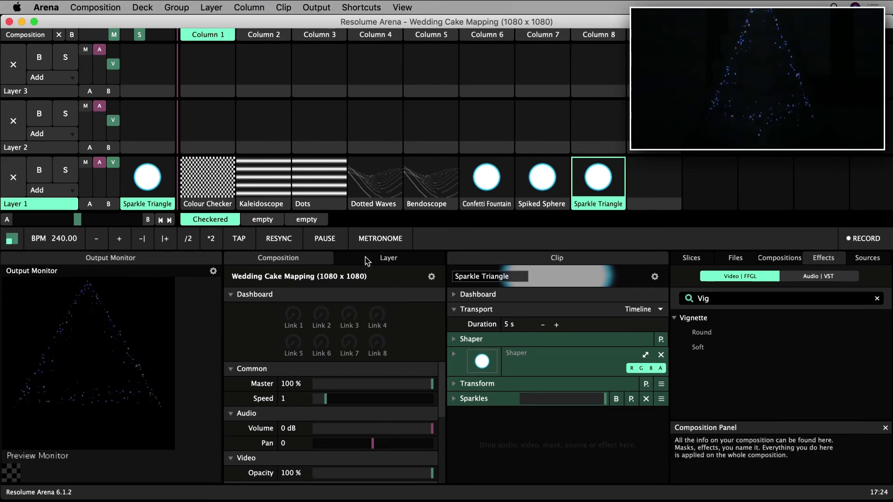
Give Layer 1 a Soft Vignette with size 0.17 and softness 0.84, then launch Colour Checker
click(389, 260)
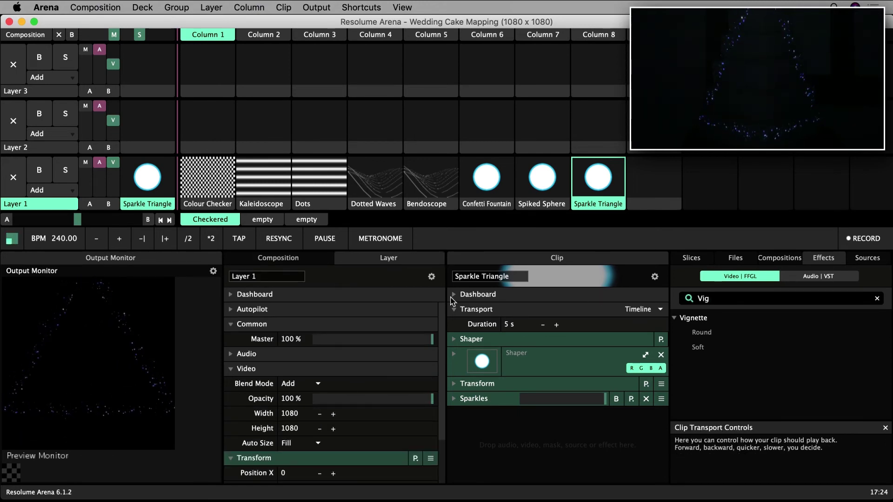
click(698, 348)
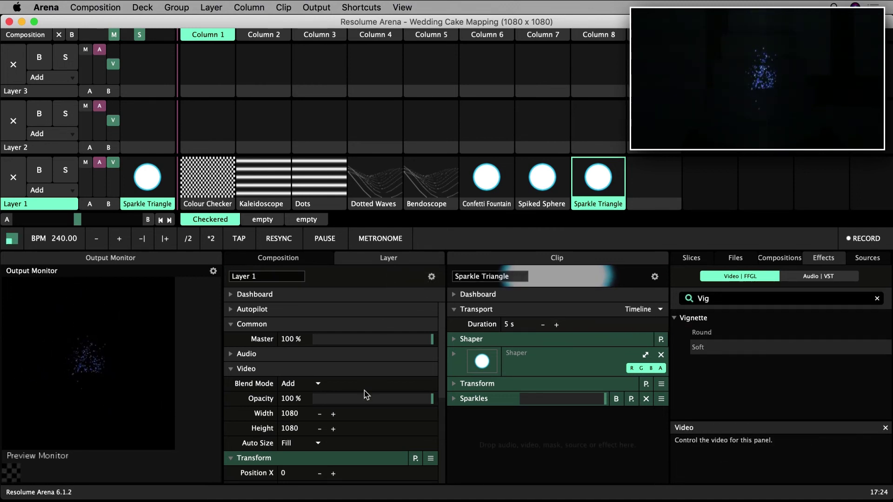
scroll(366, 395, down, 6)
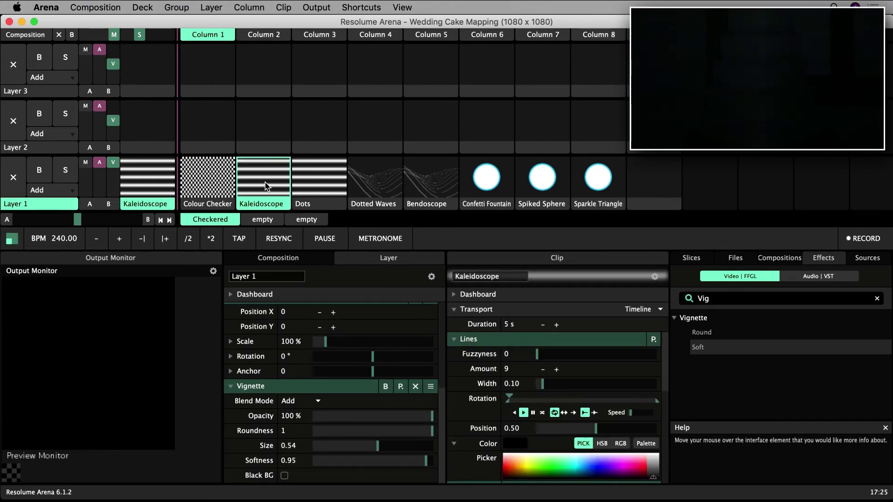
drag(378, 447, 349, 447)
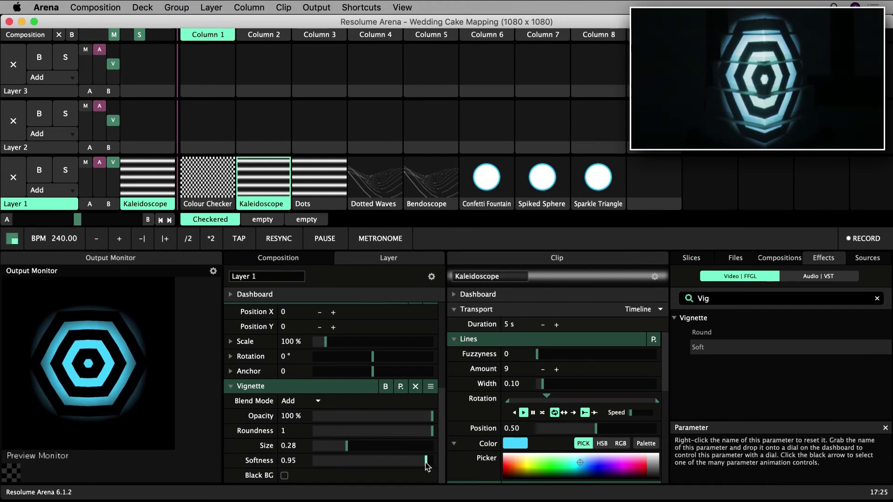
mouse_move(425, 461)
mouse_down()
mouse_move(414, 465)
mouse_move(426, 466)
mouse_up()
drag(346, 445, 321, 447)
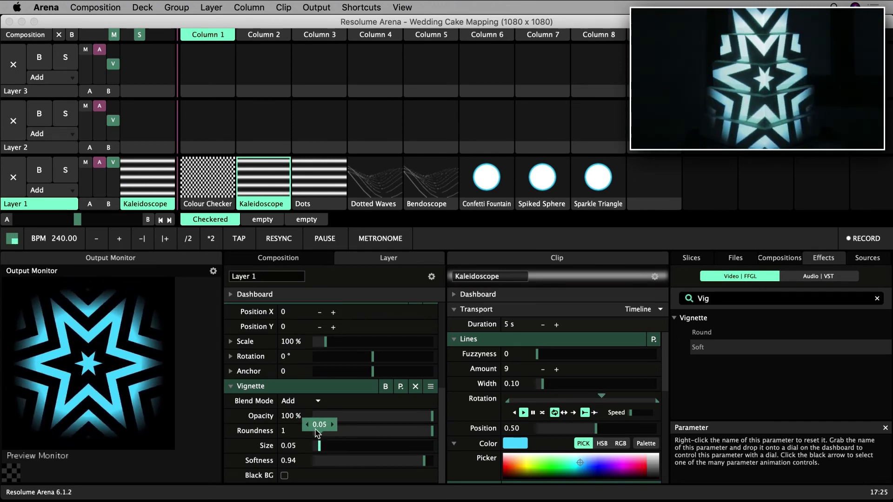
click(311, 181)
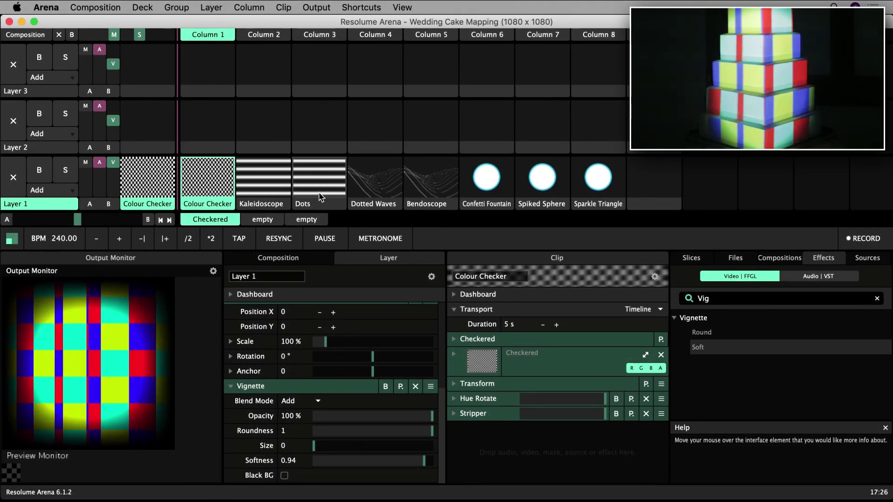
Play Dots from Layer 2 Column 1 and move the Vignette onto the whole composition
drag(320, 197, 204, 126)
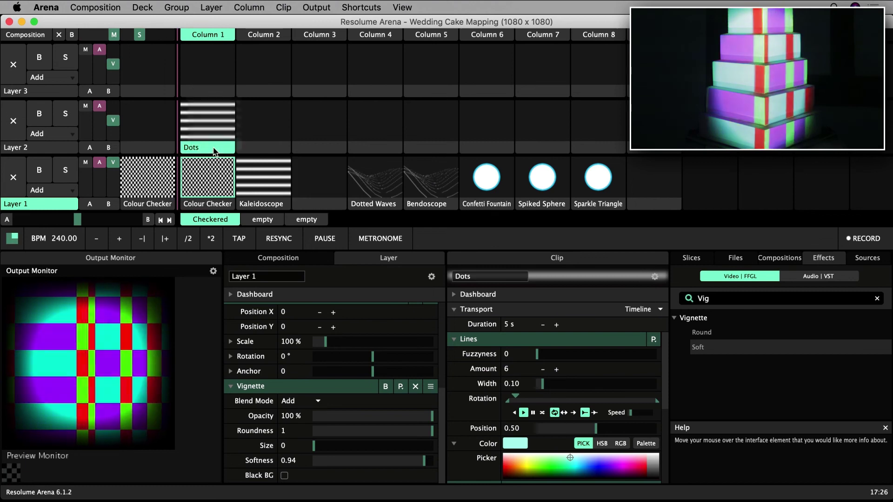
click(203, 126)
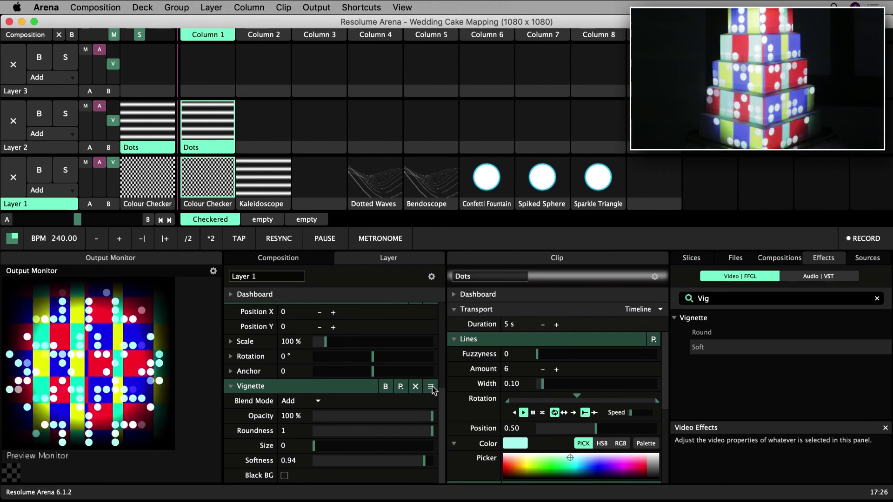
drag(431, 389, 359, 297)
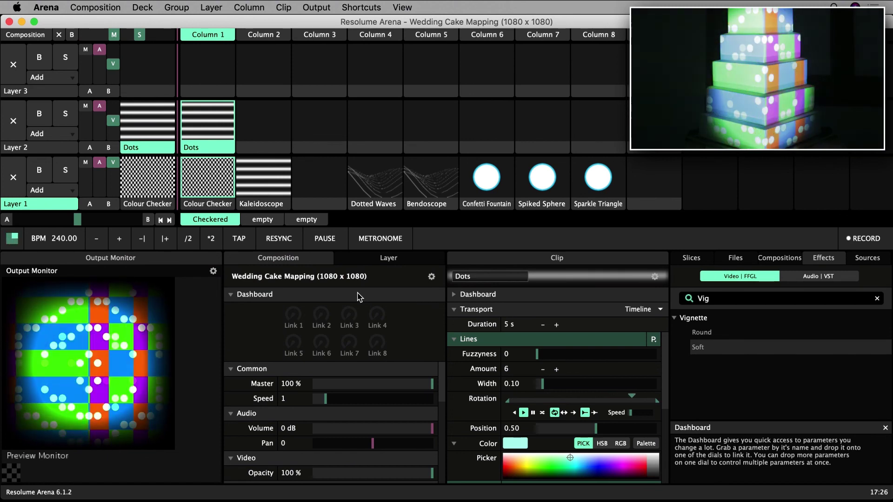
Save the composition as Wedding Cake Mapping and locate it in the Compositions browser list
click(110, 8)
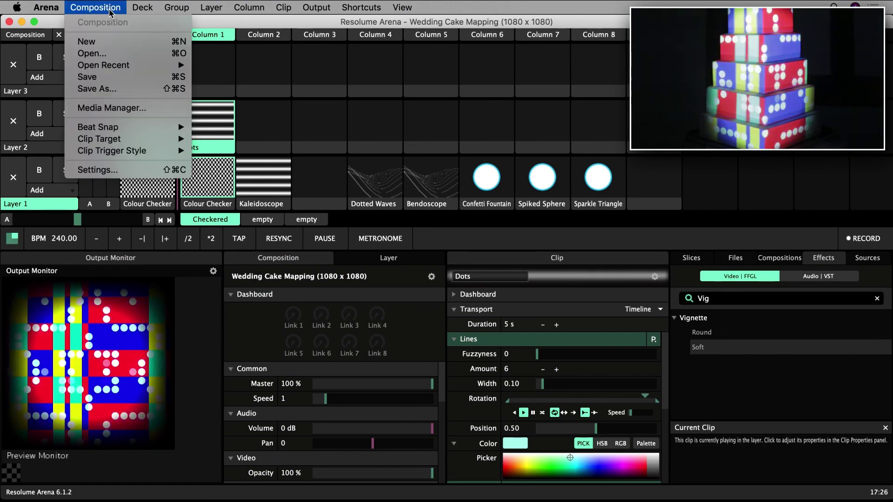
click(106, 89)
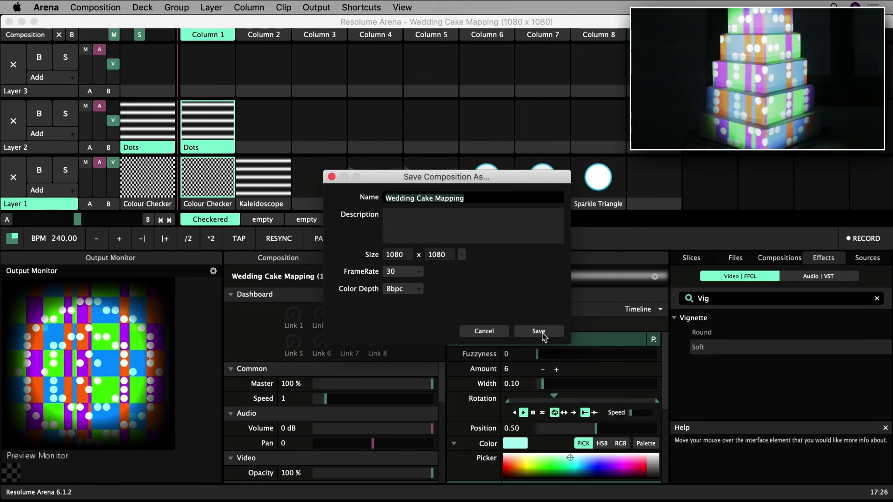
click(539, 331)
click(783, 260)
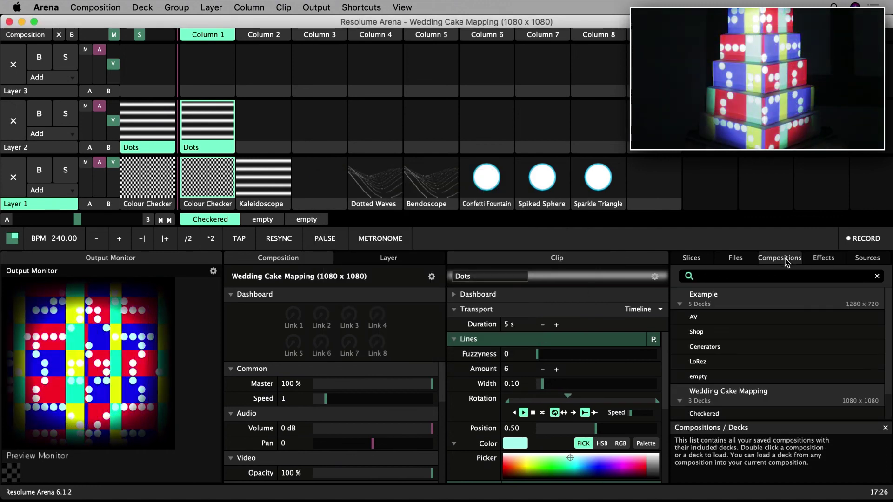
scroll(732, 373, down, 2)
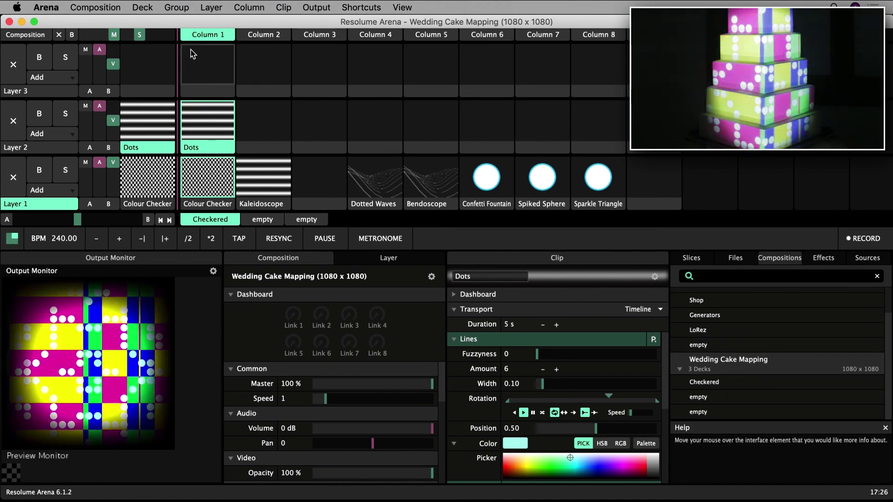
Start a blank composition, reload Wedding Cake Mapping, and launch Particle Cascade on Layer 1
click(115, 10)
click(96, 45)
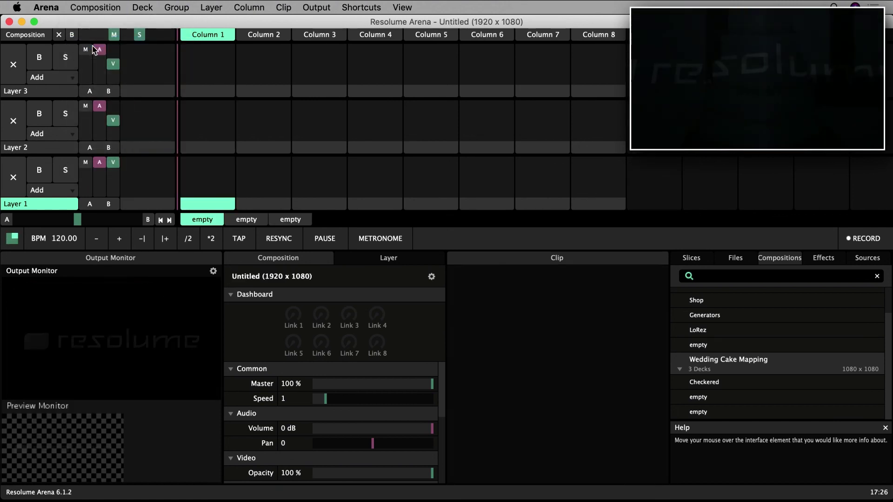
drag(726, 361, 325, 224)
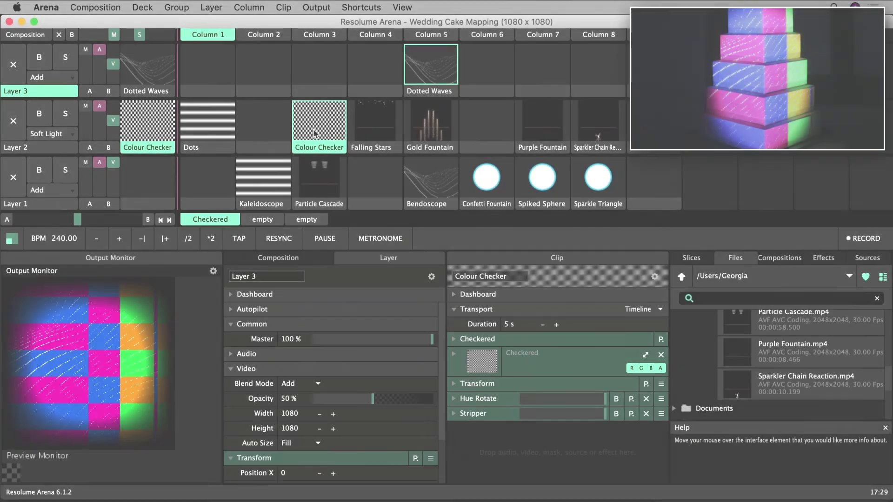
click(315, 188)
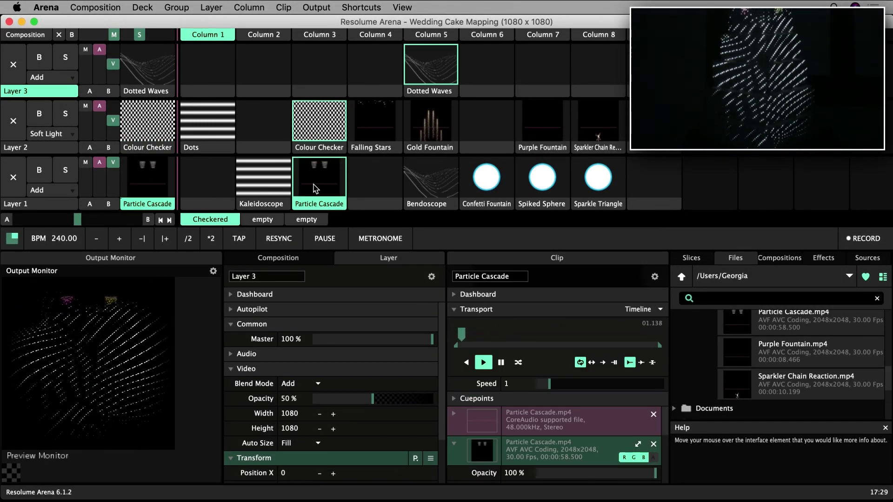
Clear Layer 3 to stop the Dotted Waves clip
click(14, 65)
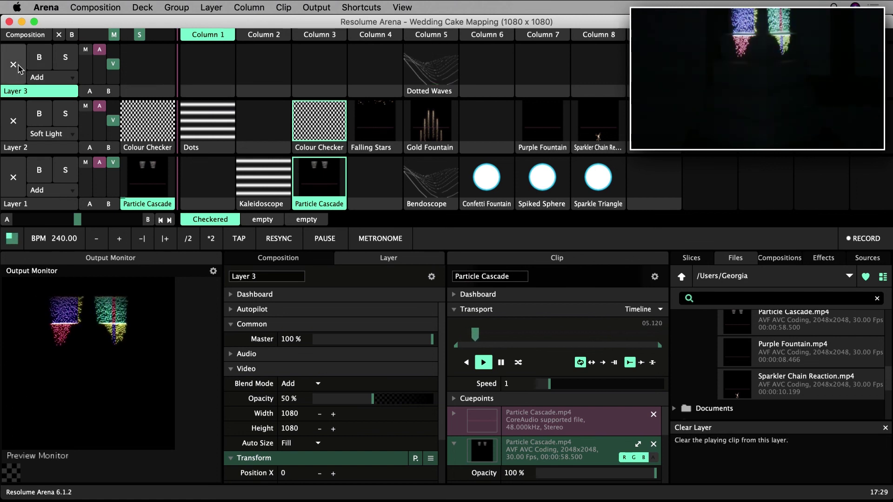